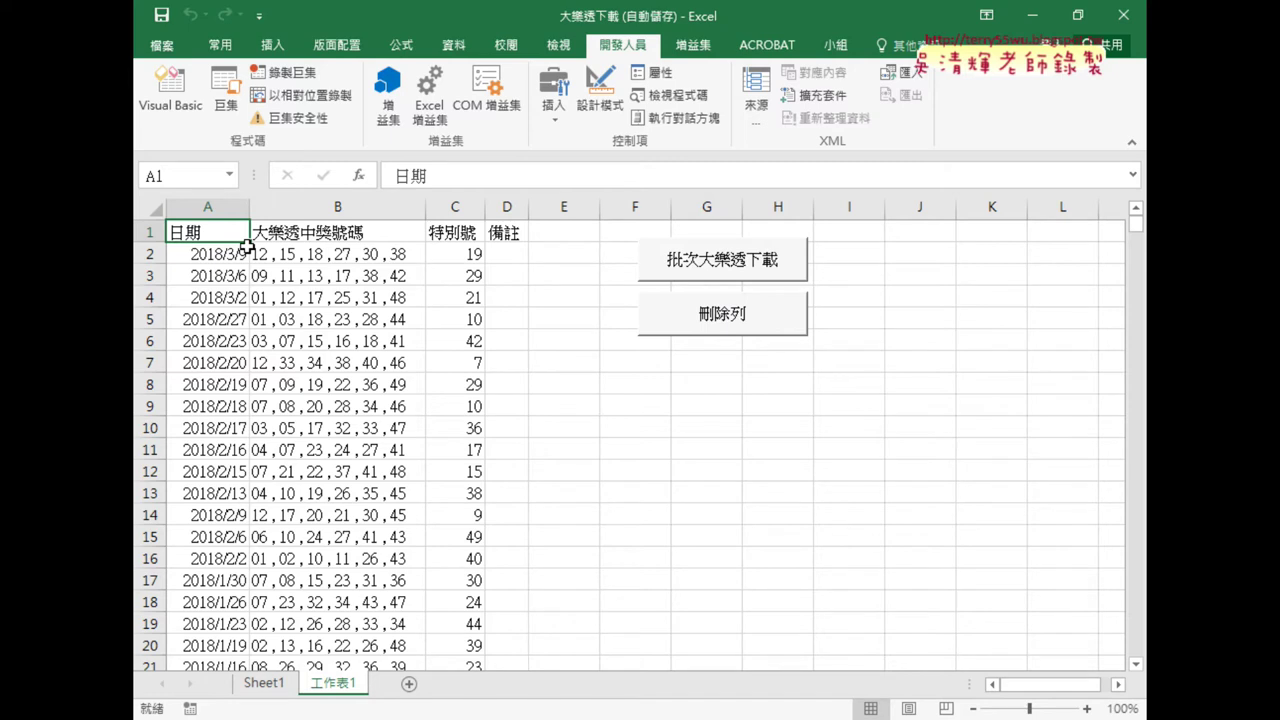
Clear the draw data and its web query from columns A–D, then run the 批次大樂透下載 macro.
key("ctrl+shift+Right")
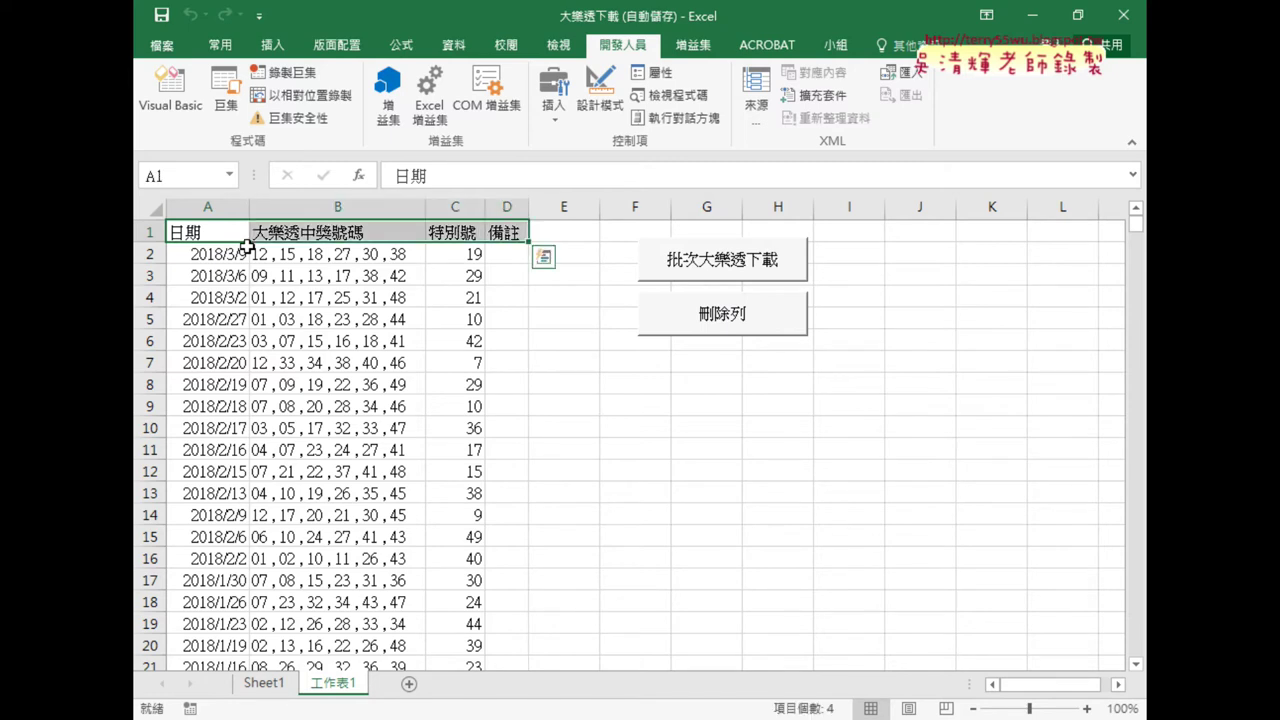
key("ctrl+shift+Down")
key("Delete")
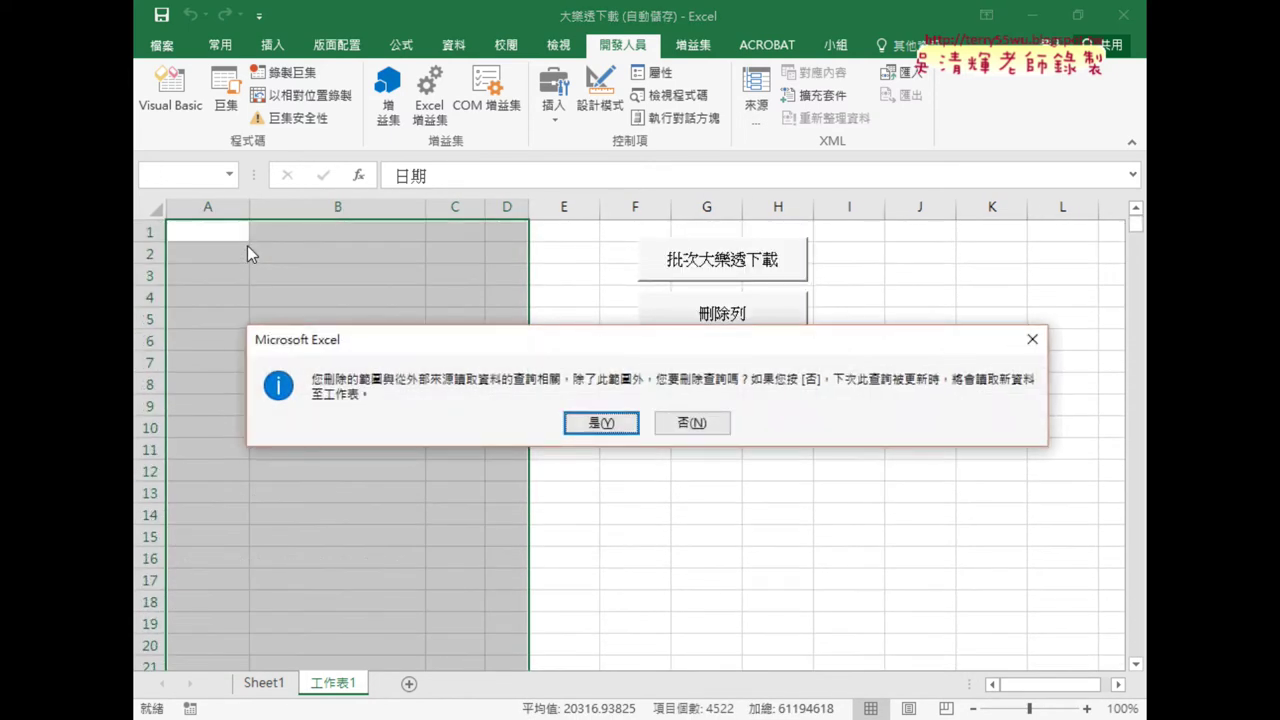
left_click(600, 422)
left_click(602, 362)
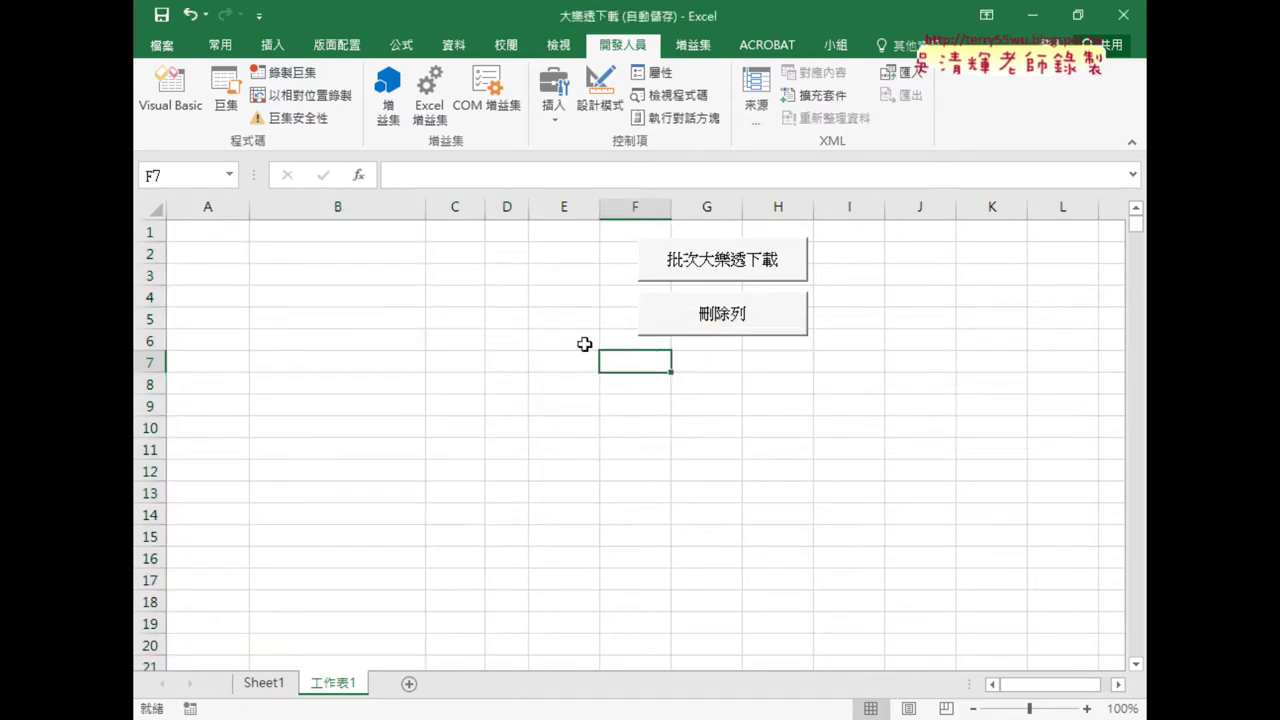
left_click(800, 419)
left_click(721, 268)
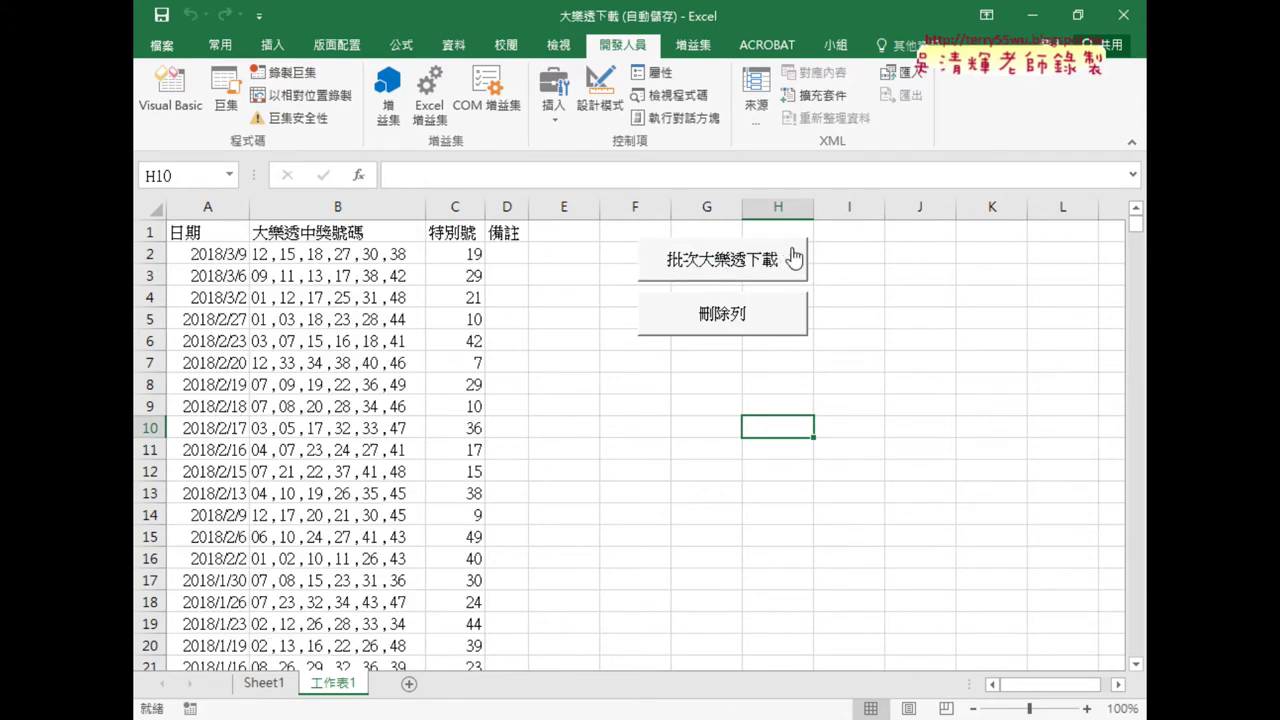
Scroll through the downloaded draws, newest 2018/3/9 first, and check the winning numbers in B2.
left_click_drag(1137, 226, 1139, 258)
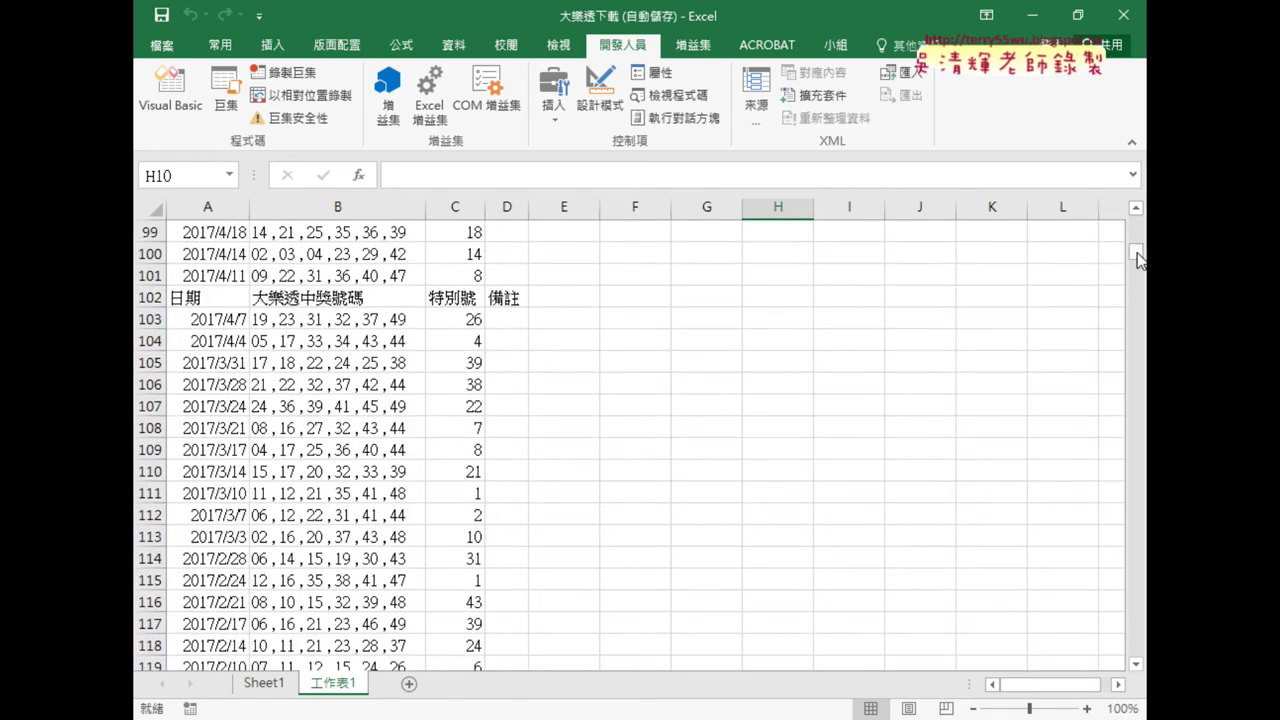
left_click_drag(1139, 258, 1137, 226)
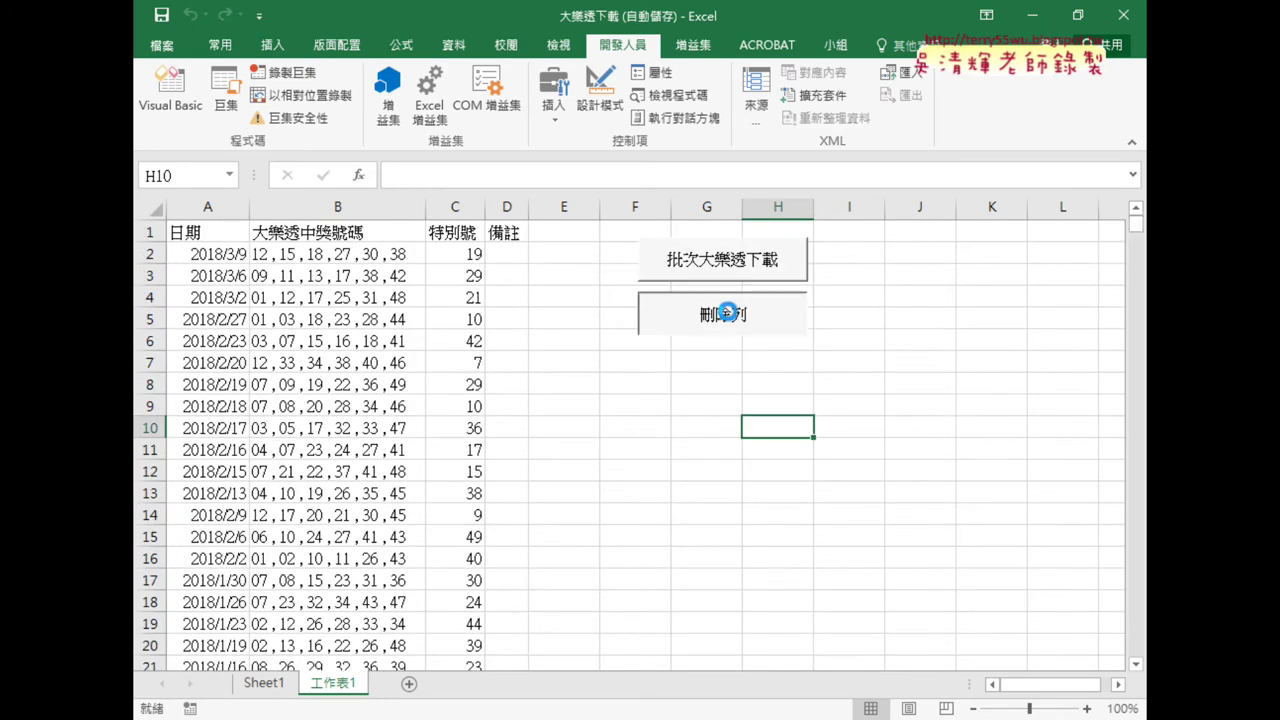
mouse_move(1138, 228)
left_mouse_down()
mouse_move(1139, 530)
mouse_move(1138, 222)
left_mouse_up()
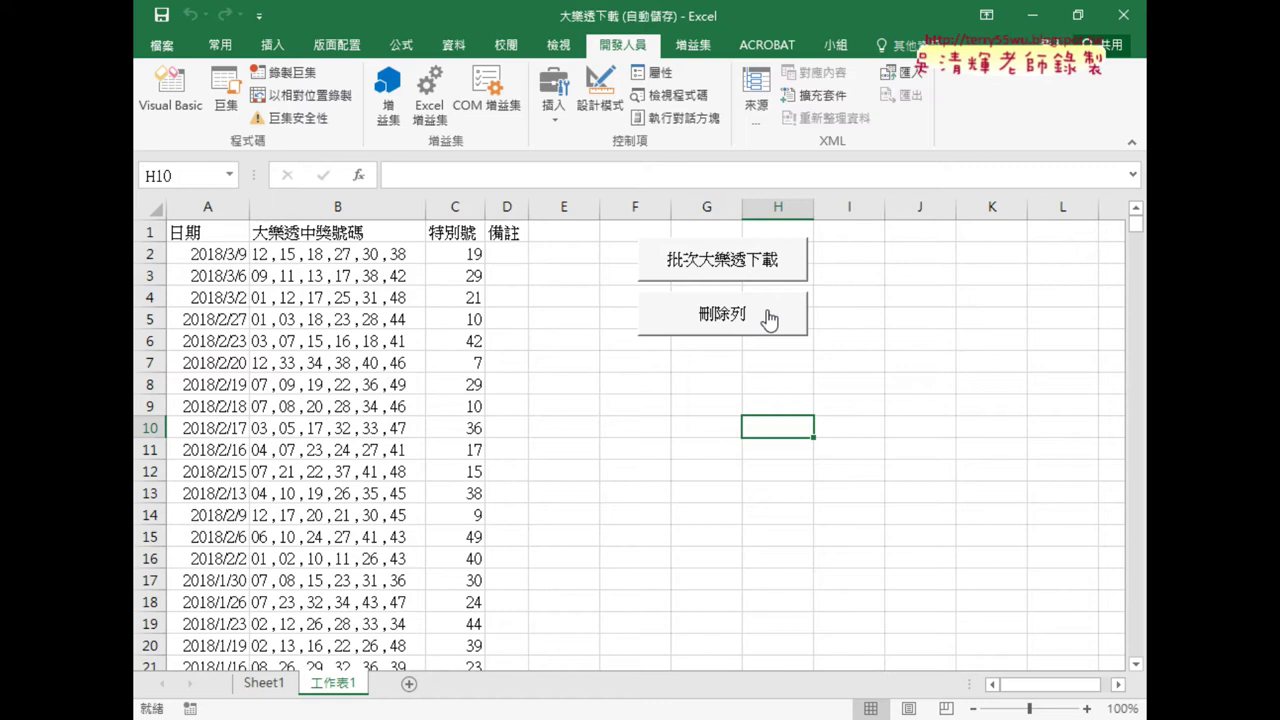
left_click(277, 257)
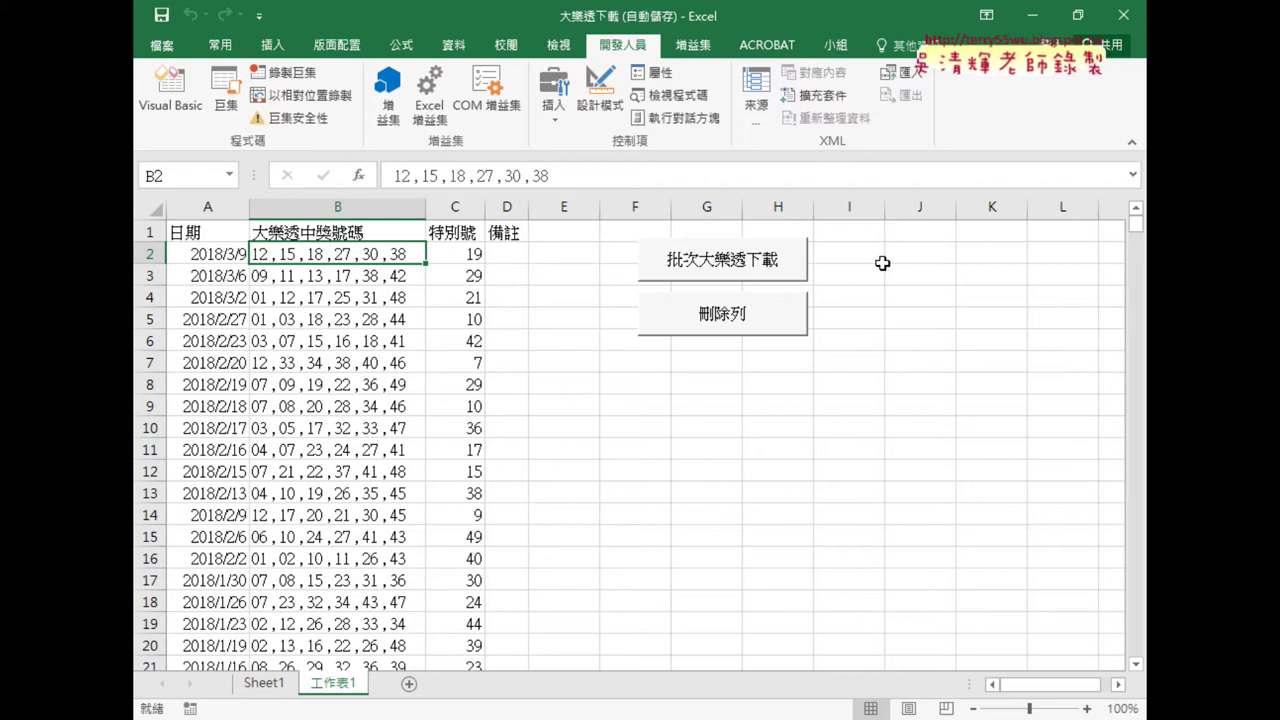
Delete the 批次大樂透下載 and 刪除列 button shapes from 工作表1.
left_click(366, 208)
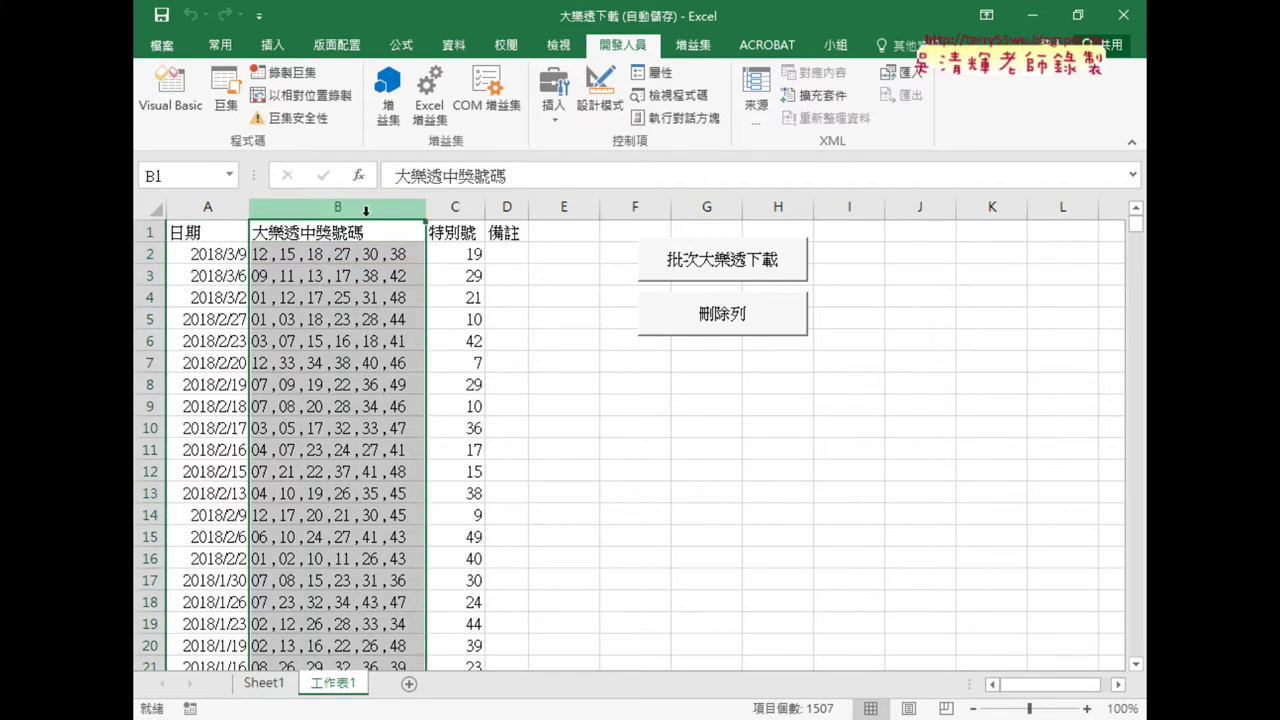
left_click(715, 272, "ctrl")
left_click(712, 302, "ctrl")
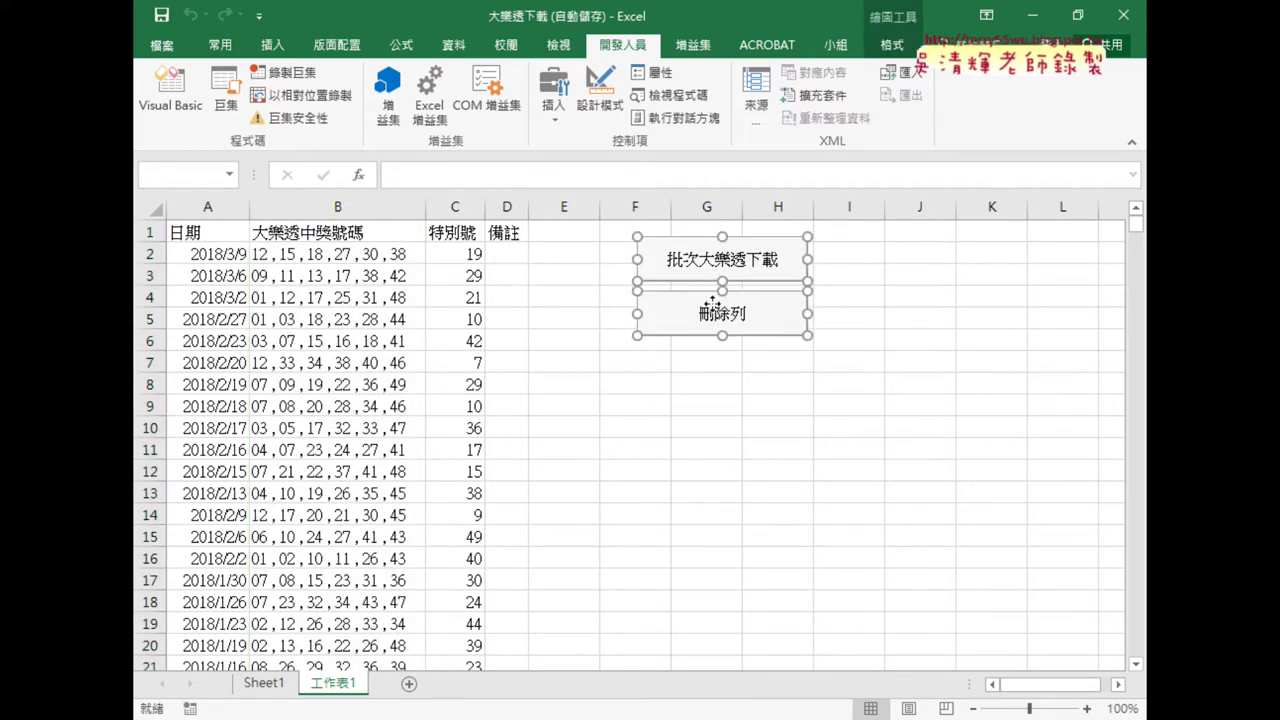
key("Delete")
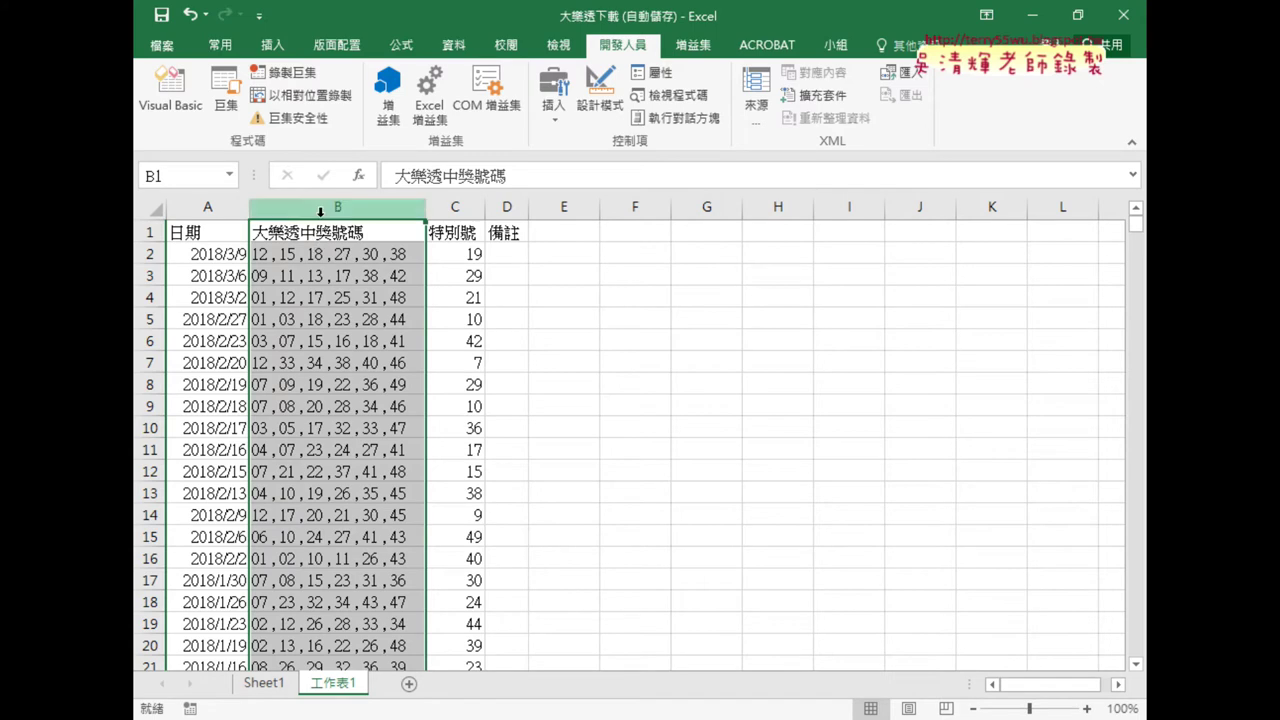
left_click(337, 207)
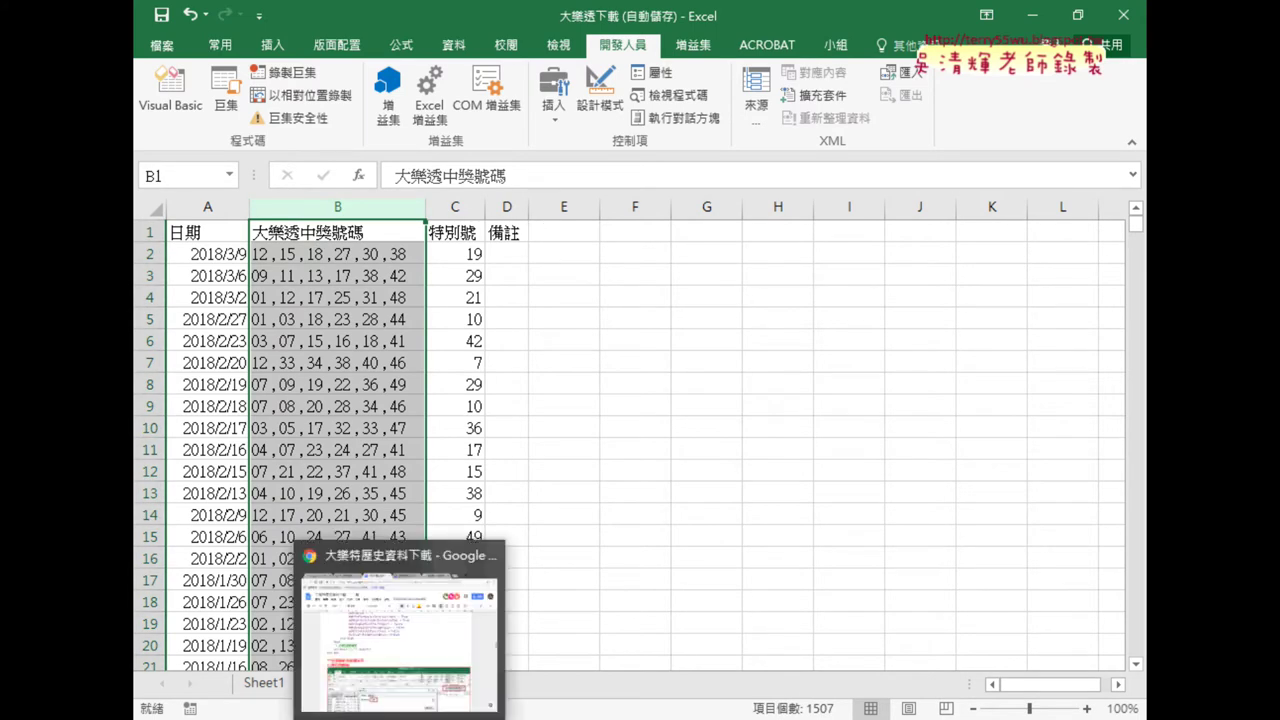
left_click(420, 665)
Scroll the Google Docs notes down to the 資料剖析 code section.
scroll(636, 490, "up", 2)
scroll(636, 490, "down", 3)
scroll(636, 490, "down", 4)
scroll(636, 490, "down", 3)
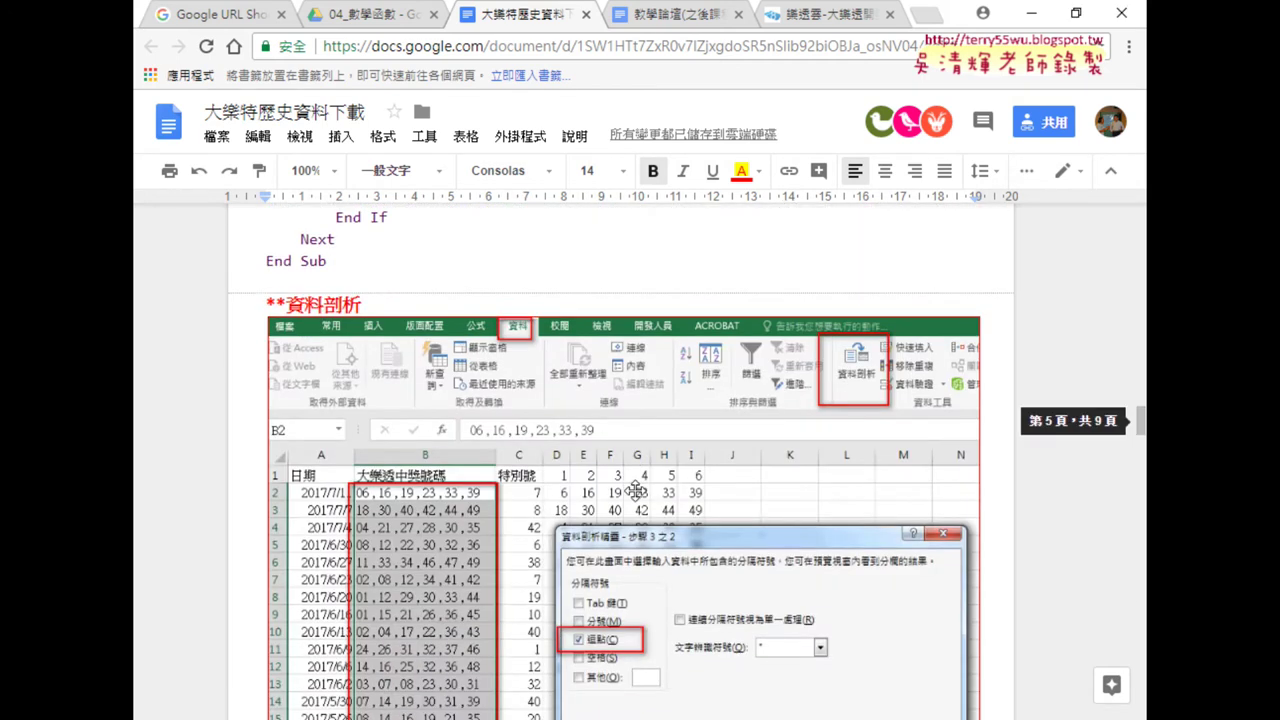
scroll(636, 490, "down", 2)
scroll(636, 490, "up", 2)
scroll(430, 362, "up", 1)
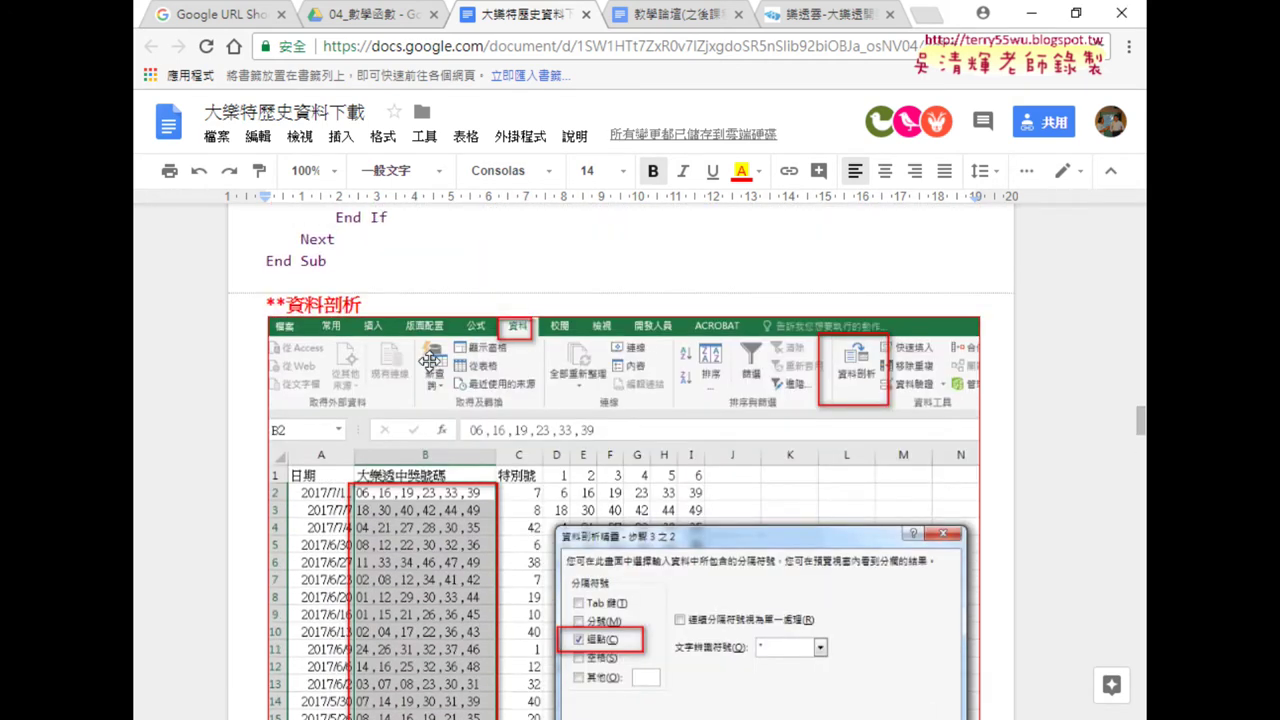
left_click_drag(267, 302, 391, 300)
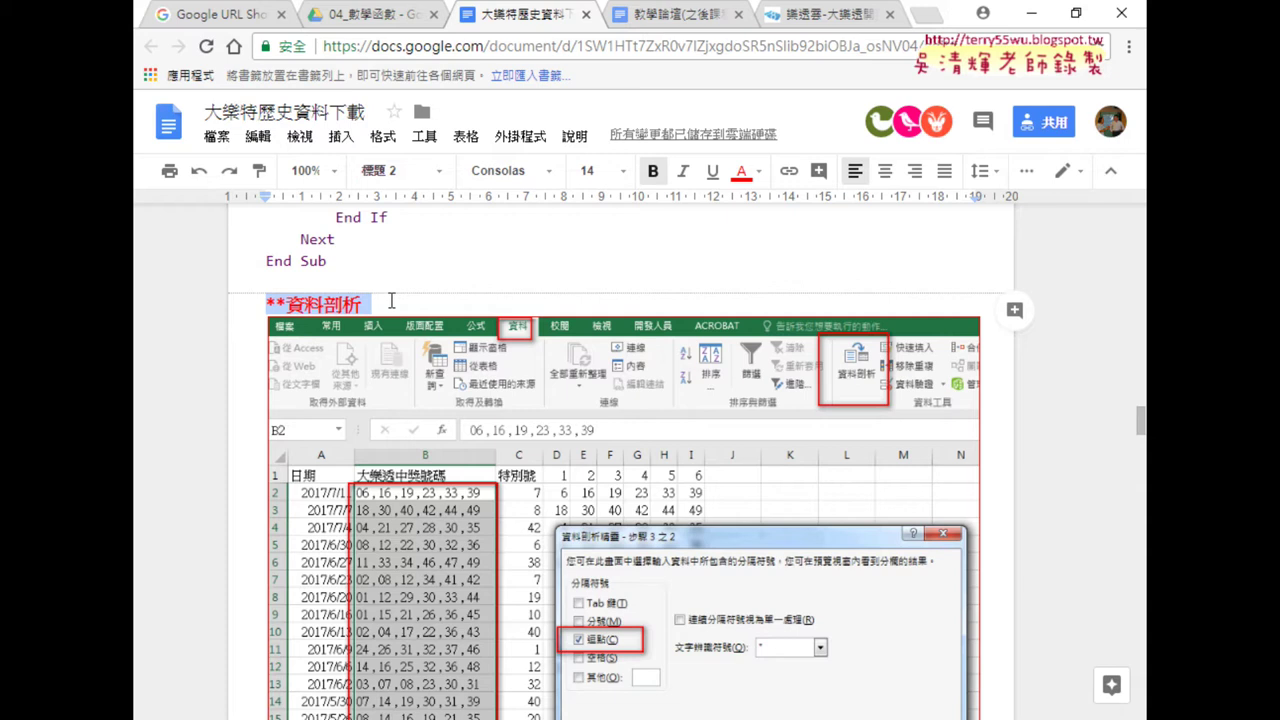
scroll(405, 364, "down", 1)
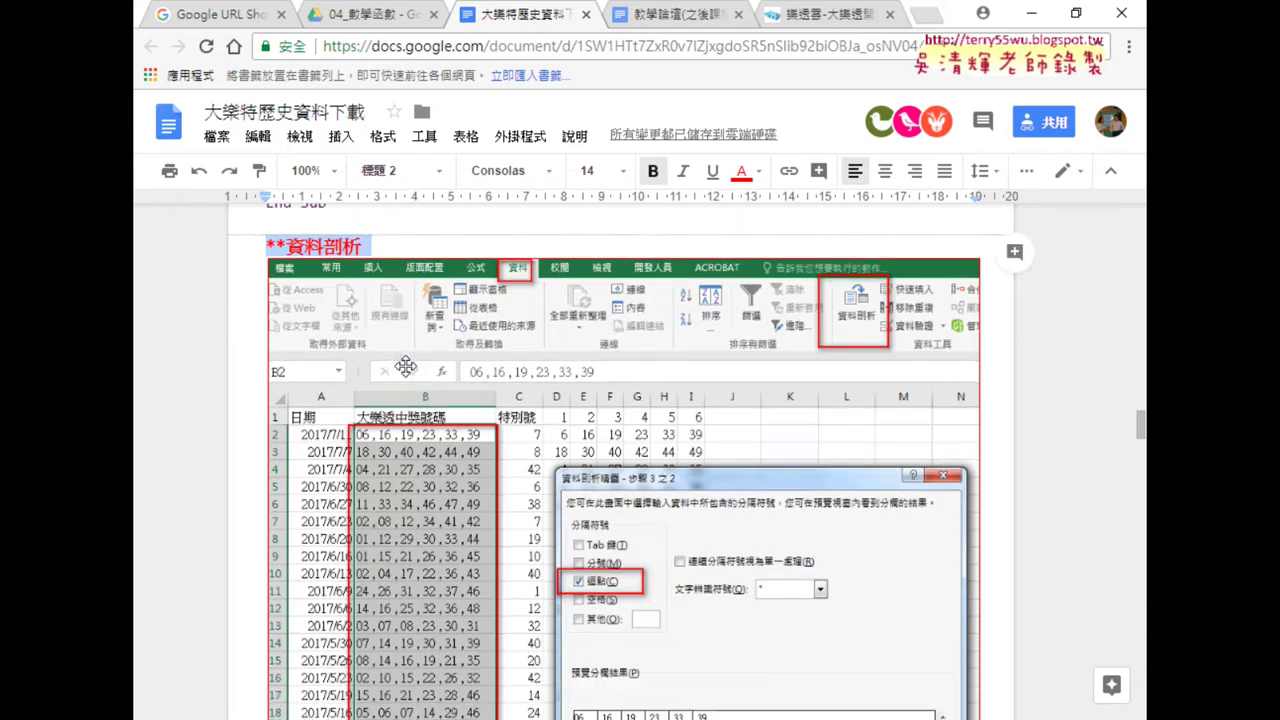
scroll(405, 364, "down", 2)
scroll(405, 364, "down", 2)
scroll(380, 360, "down", 1)
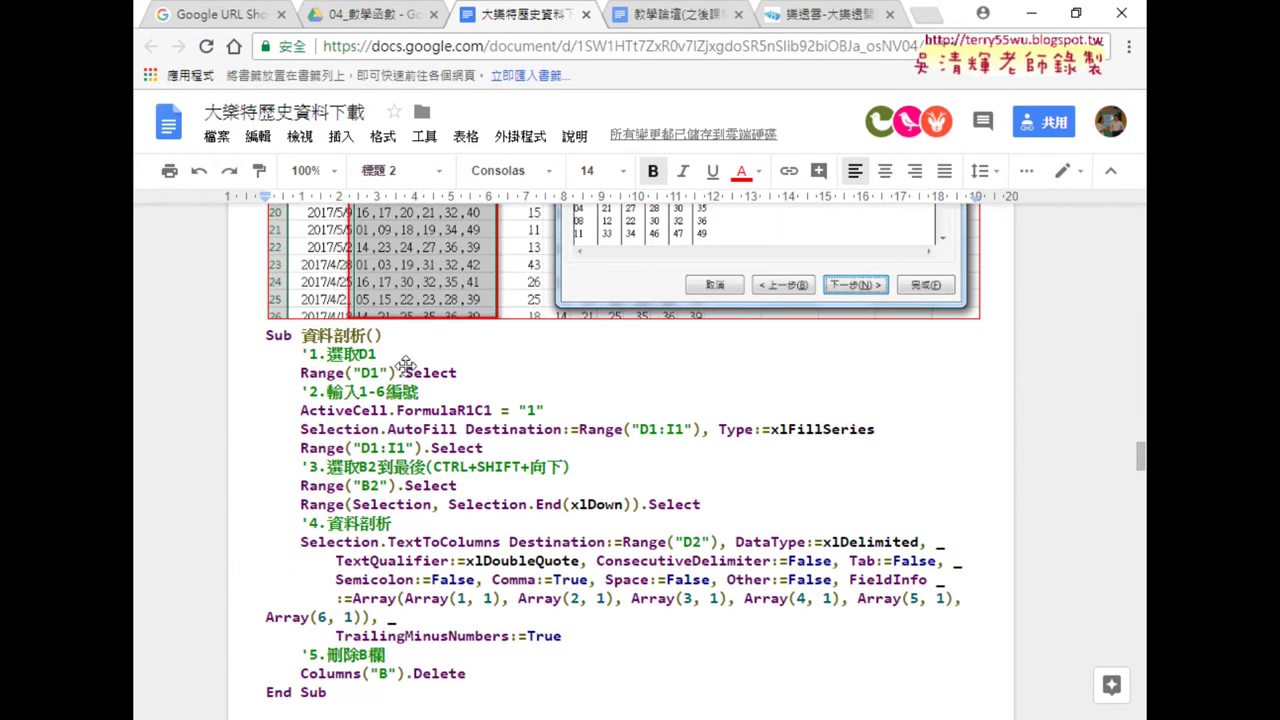
Select the Sub 資料剖析 code through End Sub and return to the 活頁簿1 workbook.
left_click(267, 336)
scroll(355, 417, "down", 1)
scroll(345, 480, "down", 1)
left_click(337, 497, "shift")
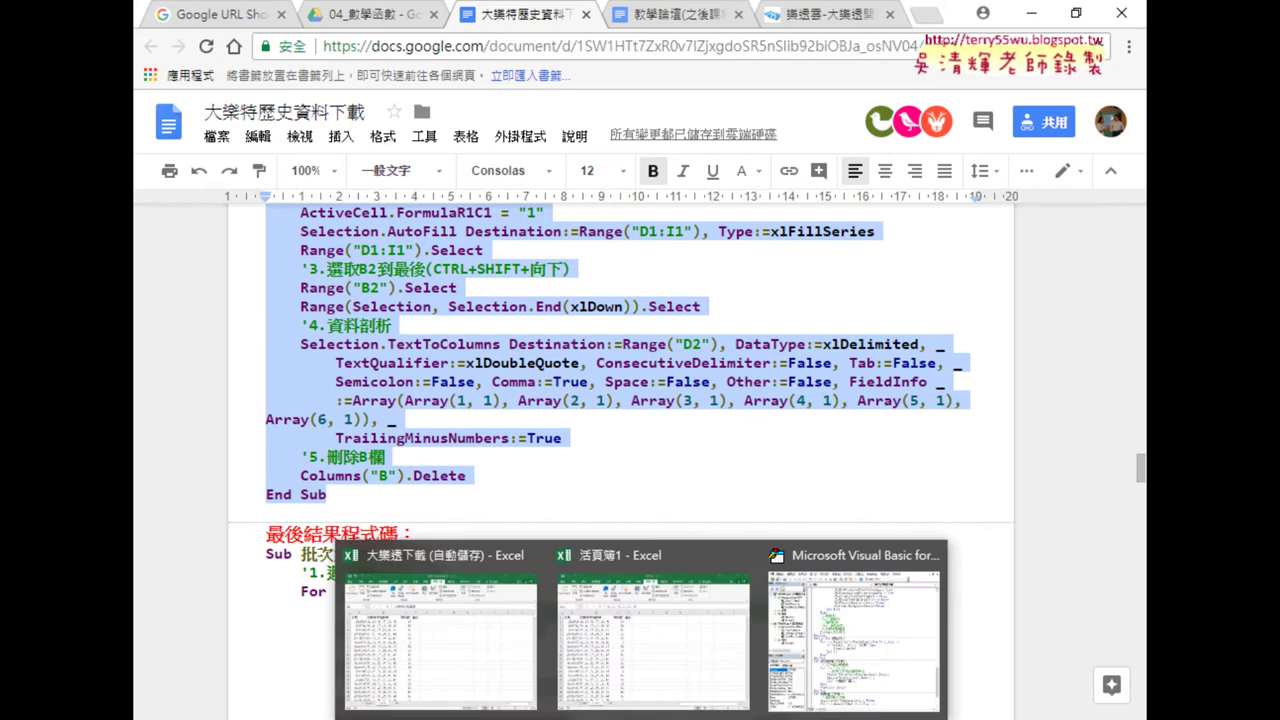
left_click(808, 676)
scroll(799, 610, "down", 2)
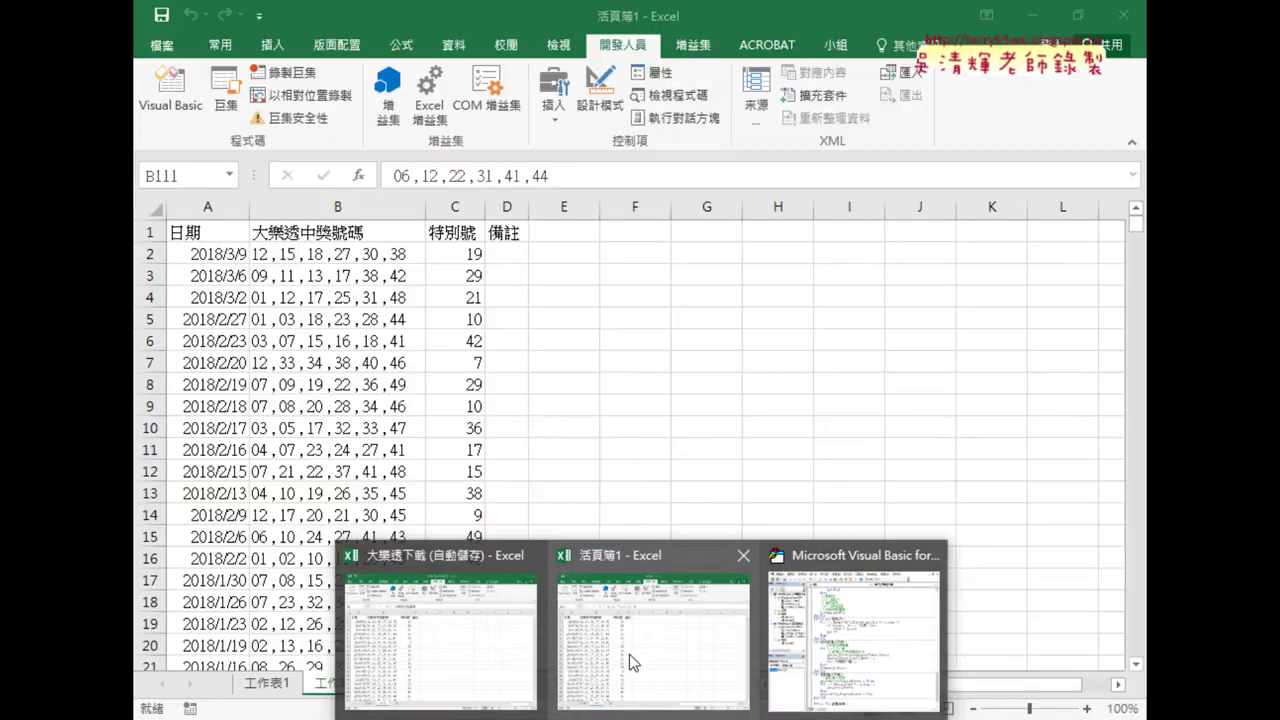
left_click(629, 654)
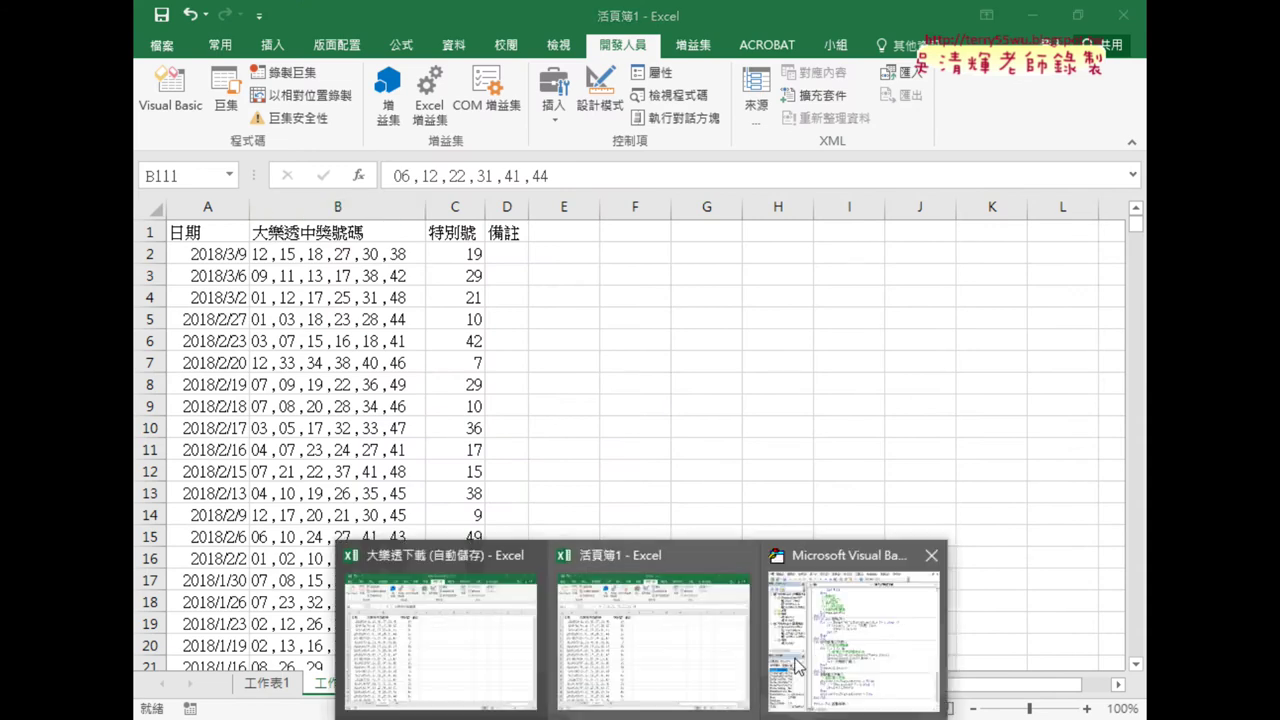
Paste the 資料剖析 macro below the last End Sub in 活頁簿1's Module1.
left_click(960, 675)
double_click(665, 404)
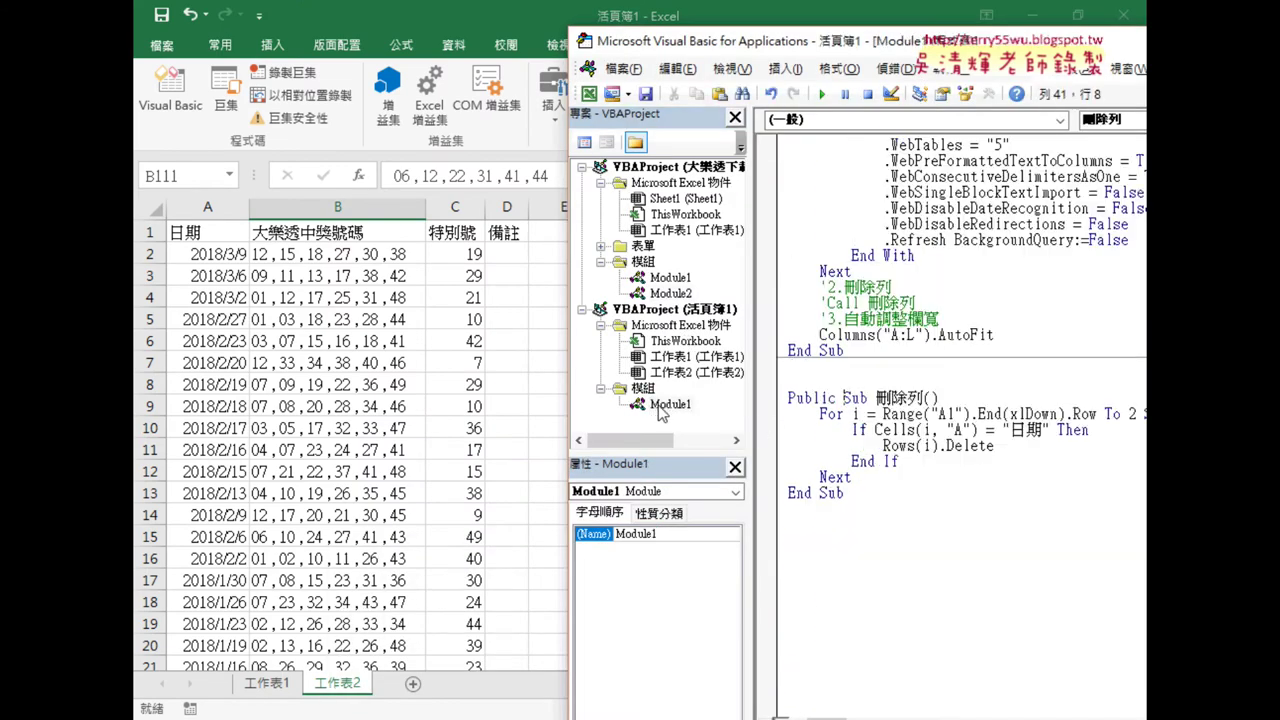
left_click(831, 520)
right_click(831, 520)
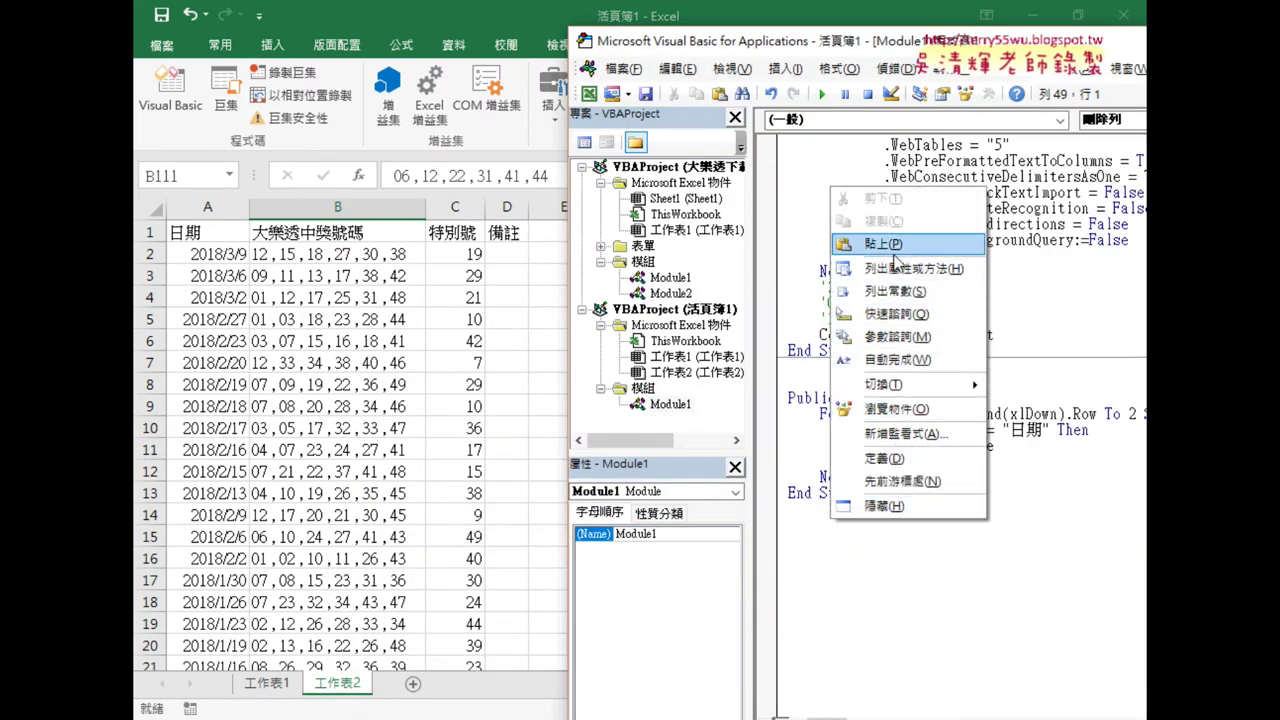
left_click(896, 252)
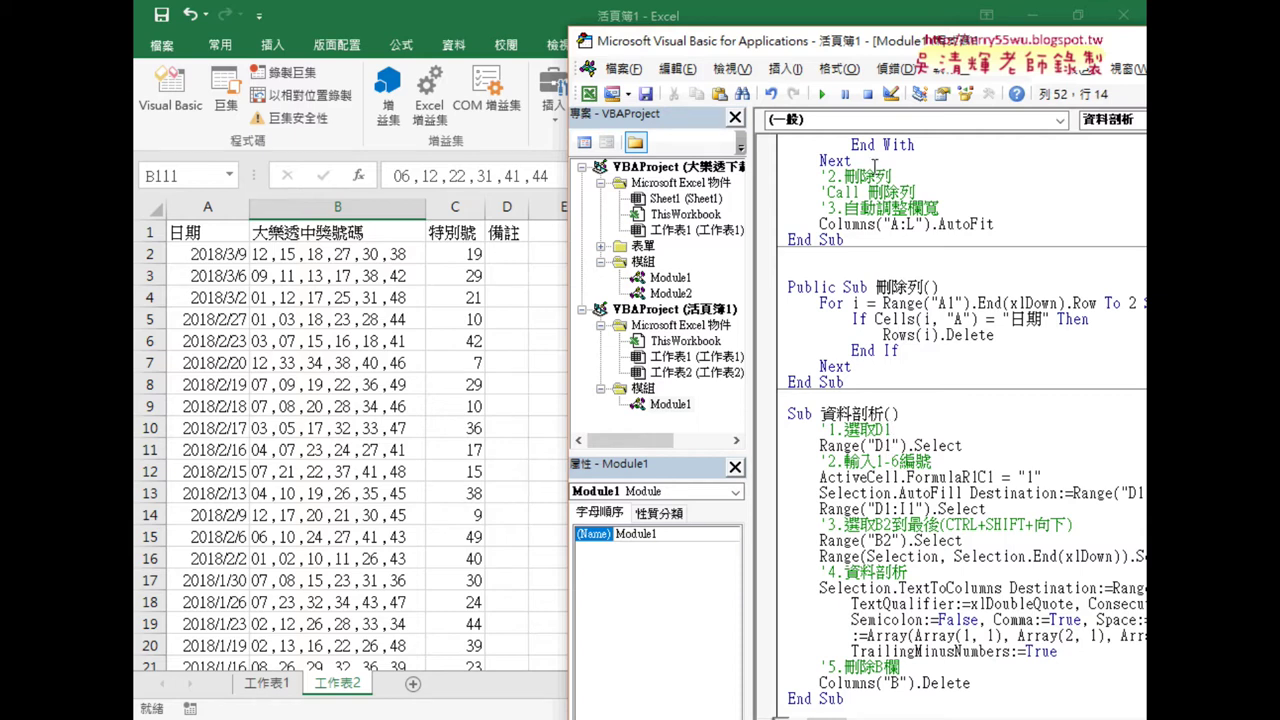
Review the 輸入1-6編號 comment and start stepping into 資料剖析 with F8.
mouse_move(839, 45)
left_mouse_down()
mouse_move(968, 43)
mouse_move(974, 32)
left_mouse_up()
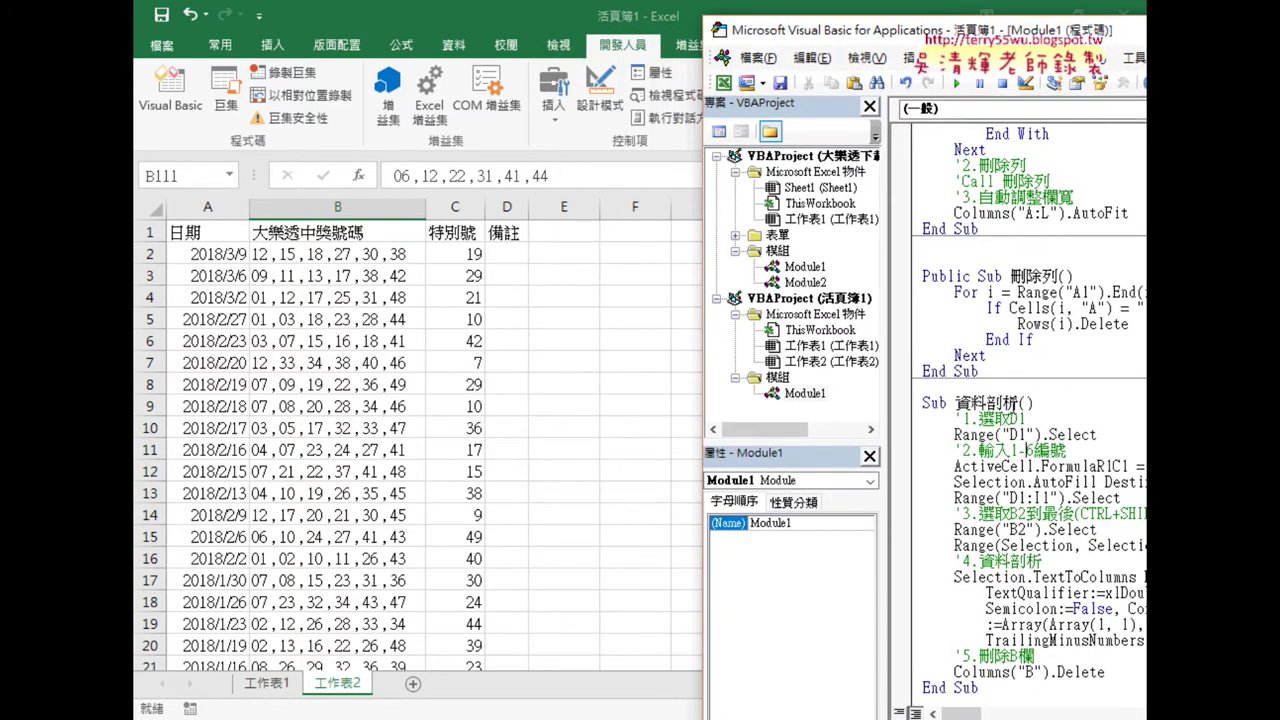
left_click_drag(958, 42, 837, 45)
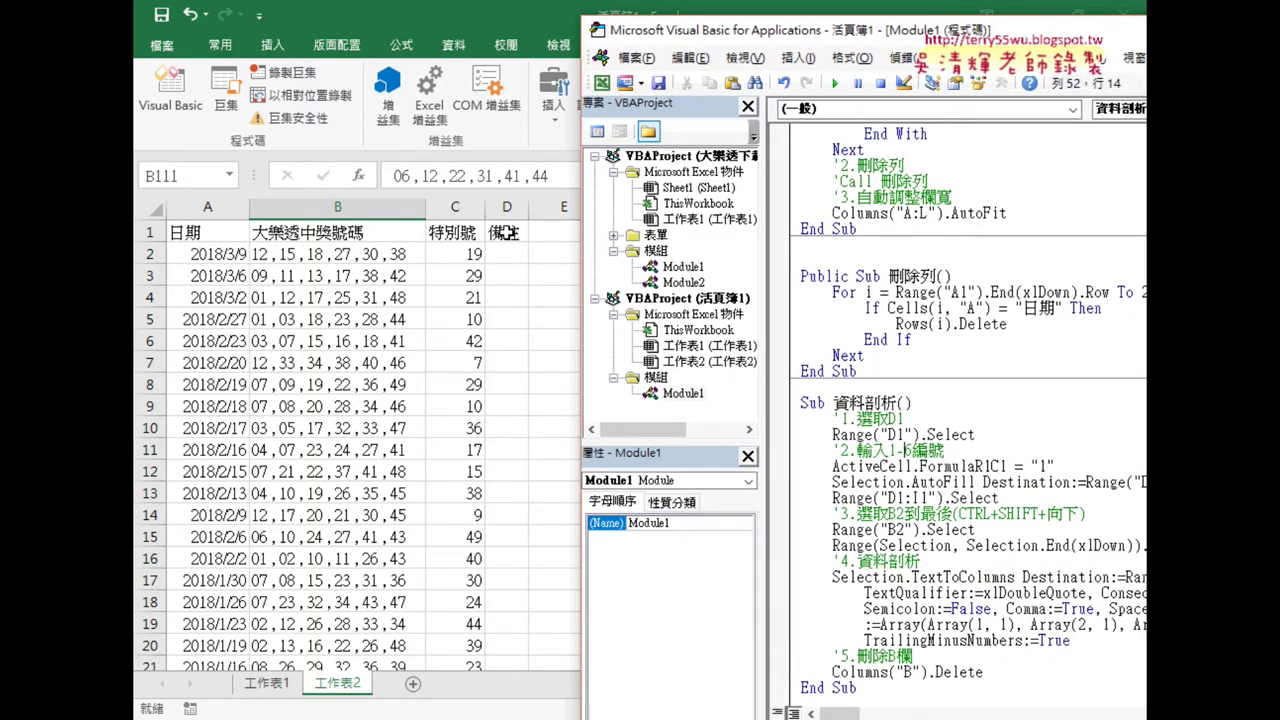
left_click_drag(946, 451, 840, 451)
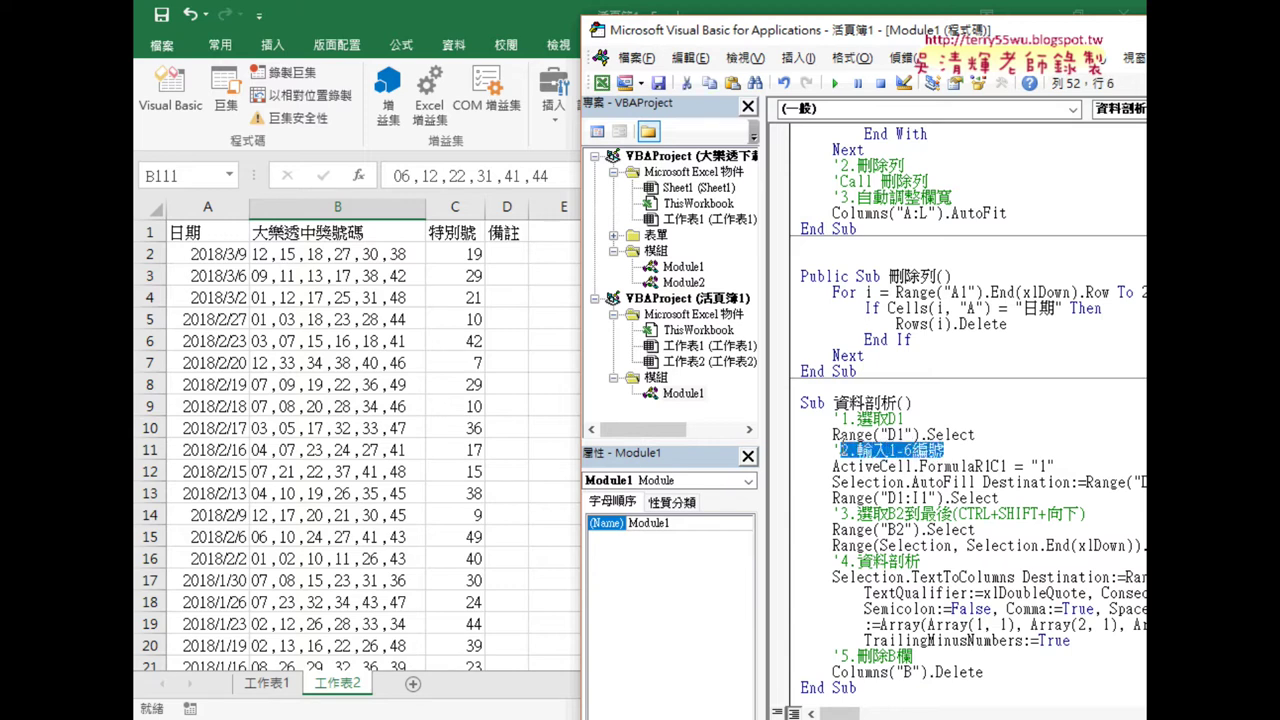
key("F8")
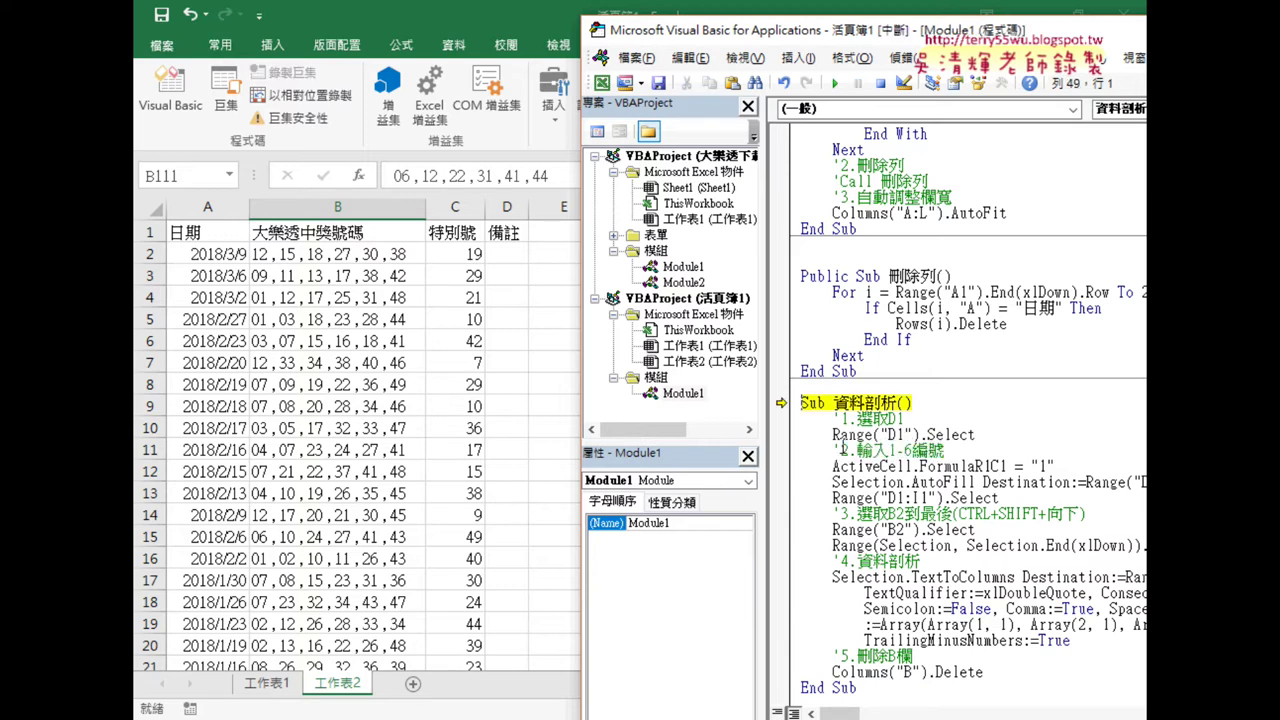
Step through the macro to fill 1–6 across row 1 and check D1:I1.
key("F8")
key("F8")
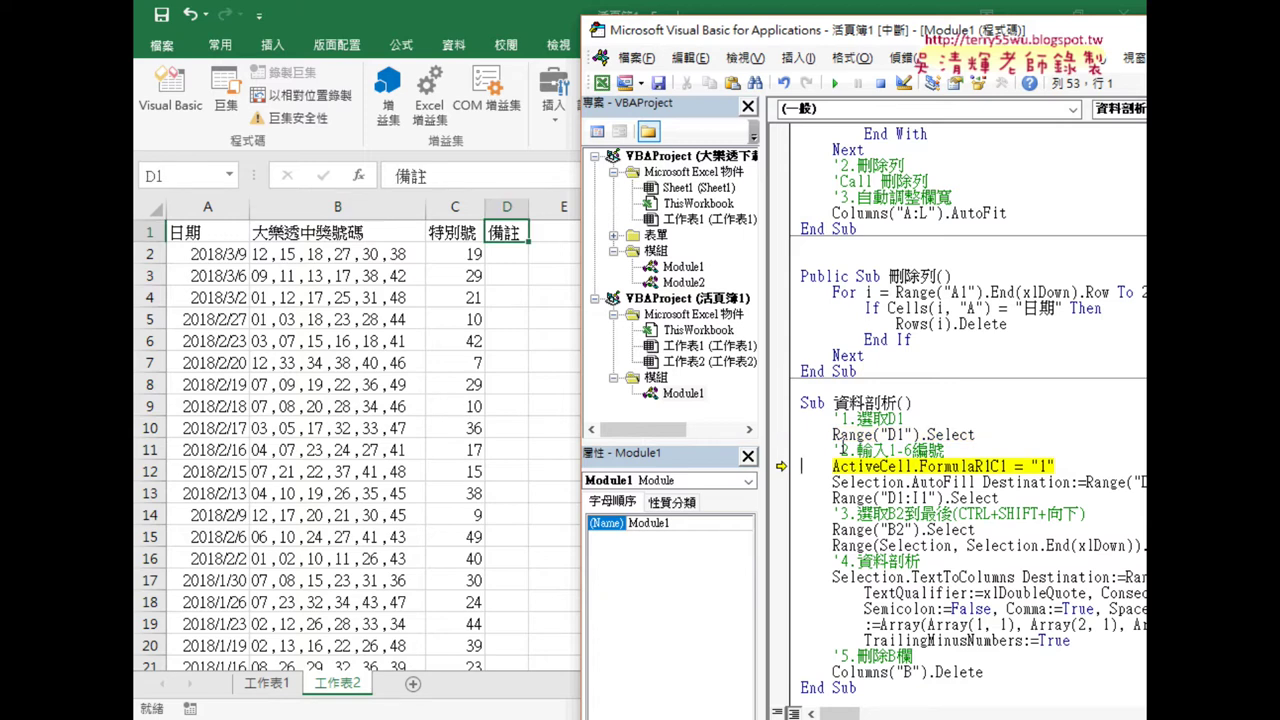
key("F8")
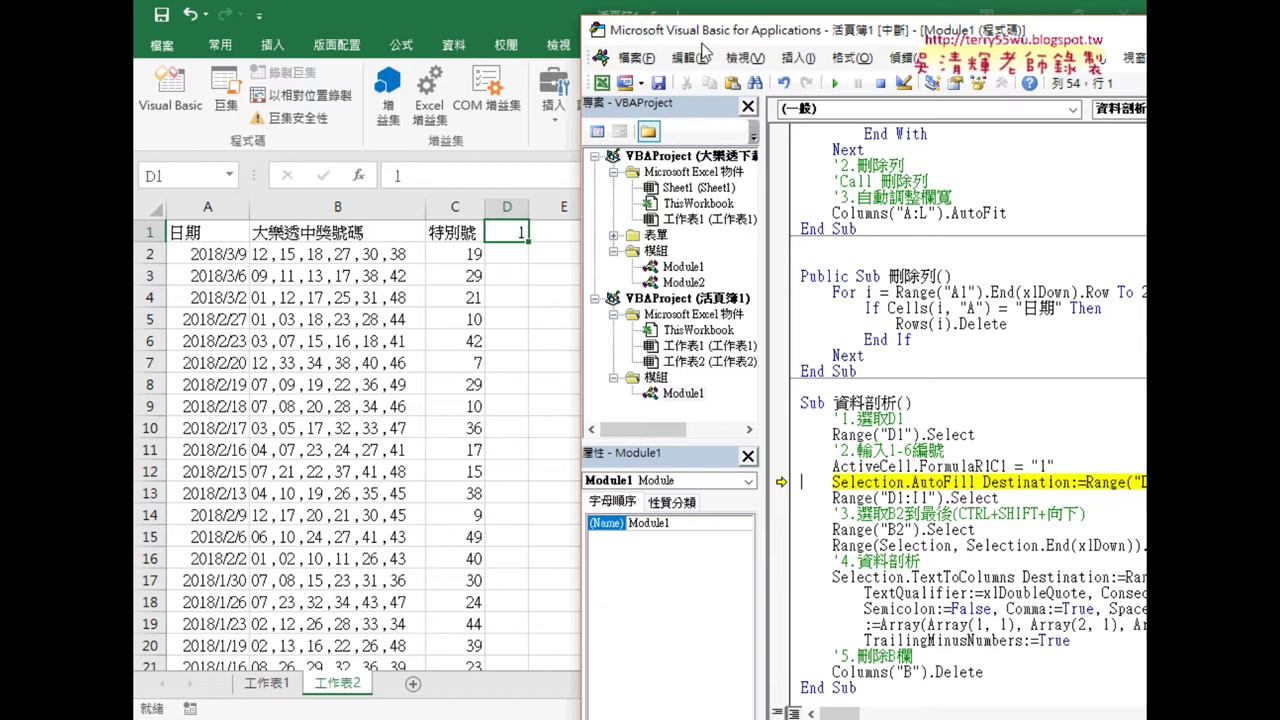
left_click_drag(702, 43, 881, 46)
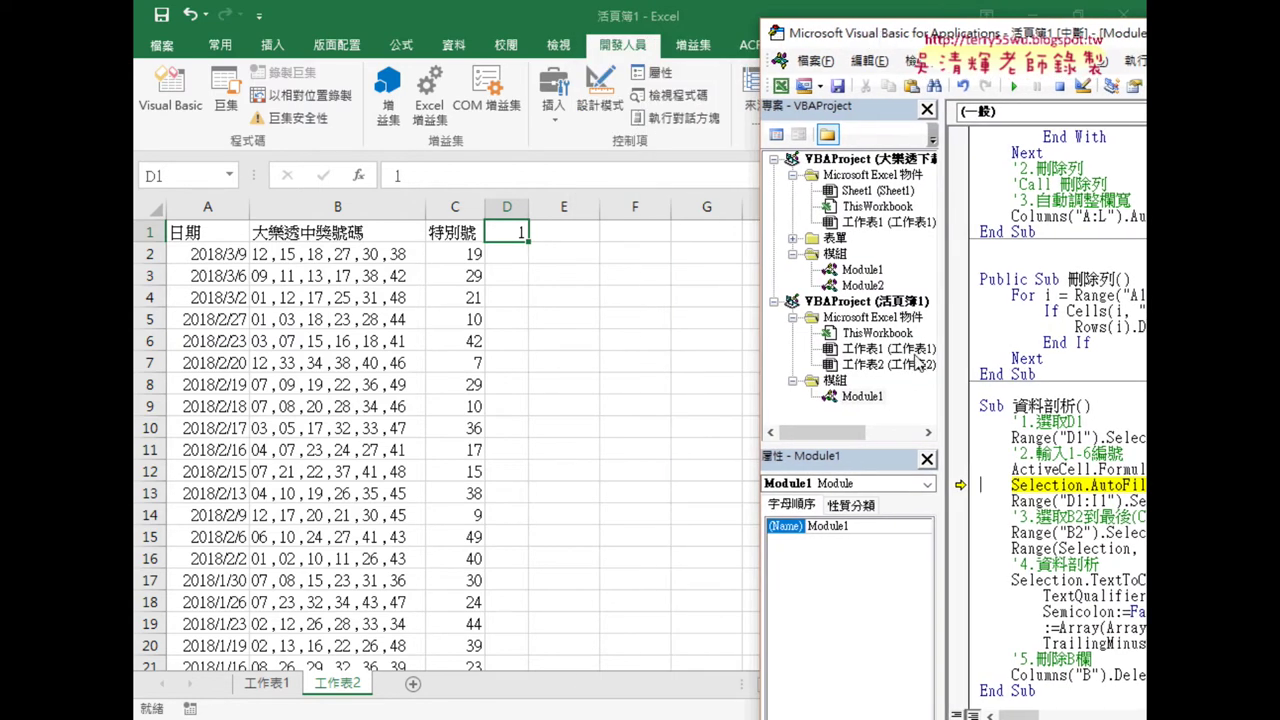
key("F8")
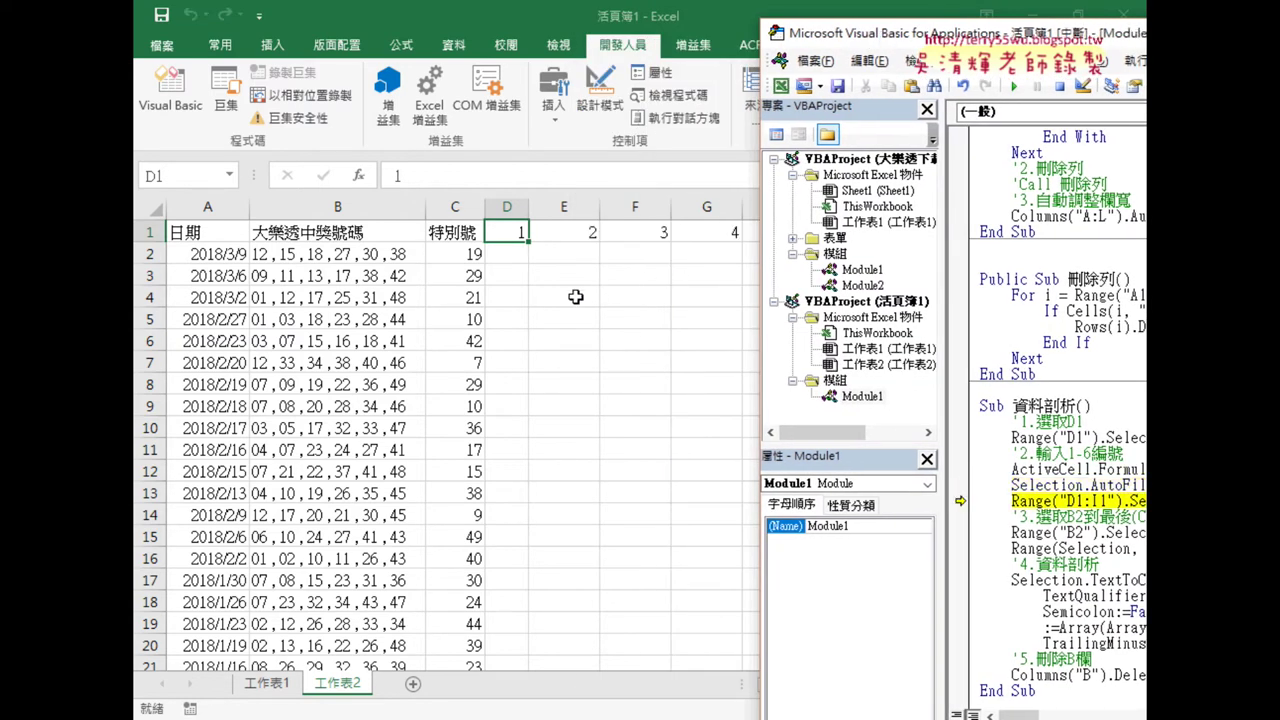
left_click(540, 258)
left_click_drag(512, 231, 854, 237)
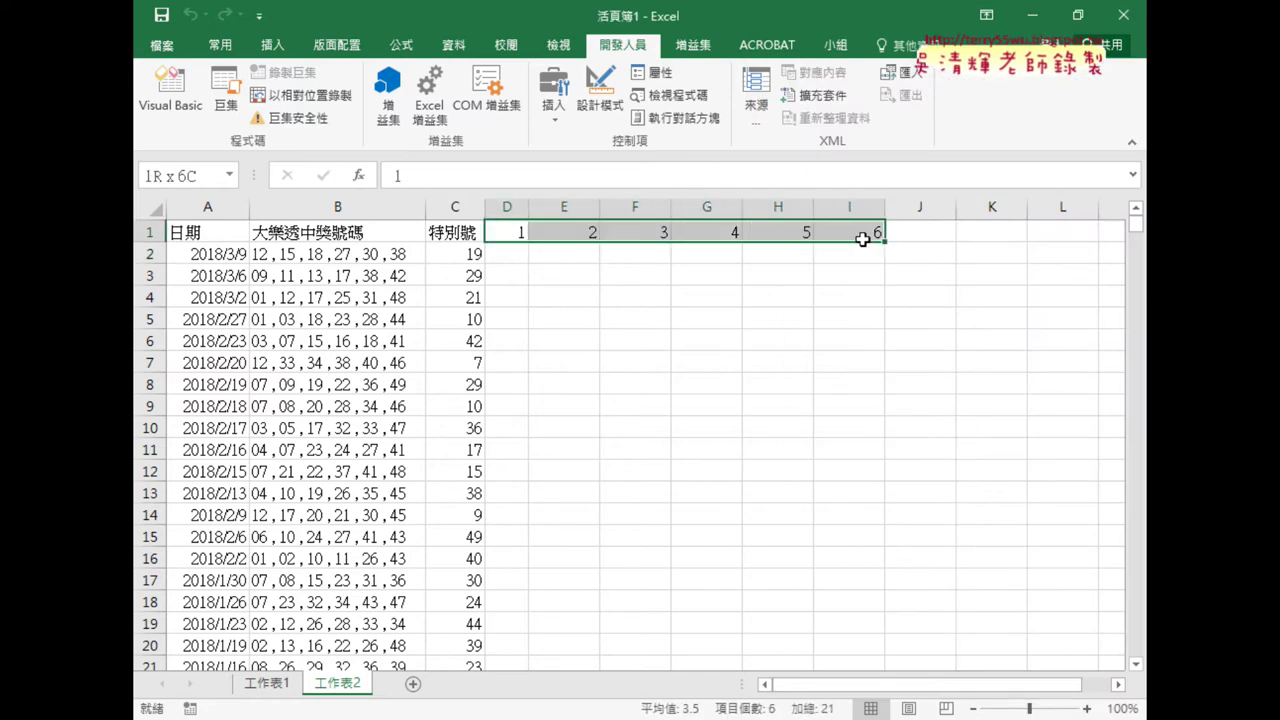
Continue the 資料剖析 macro to completion and return to the worksheet.
left_click(830, 655)
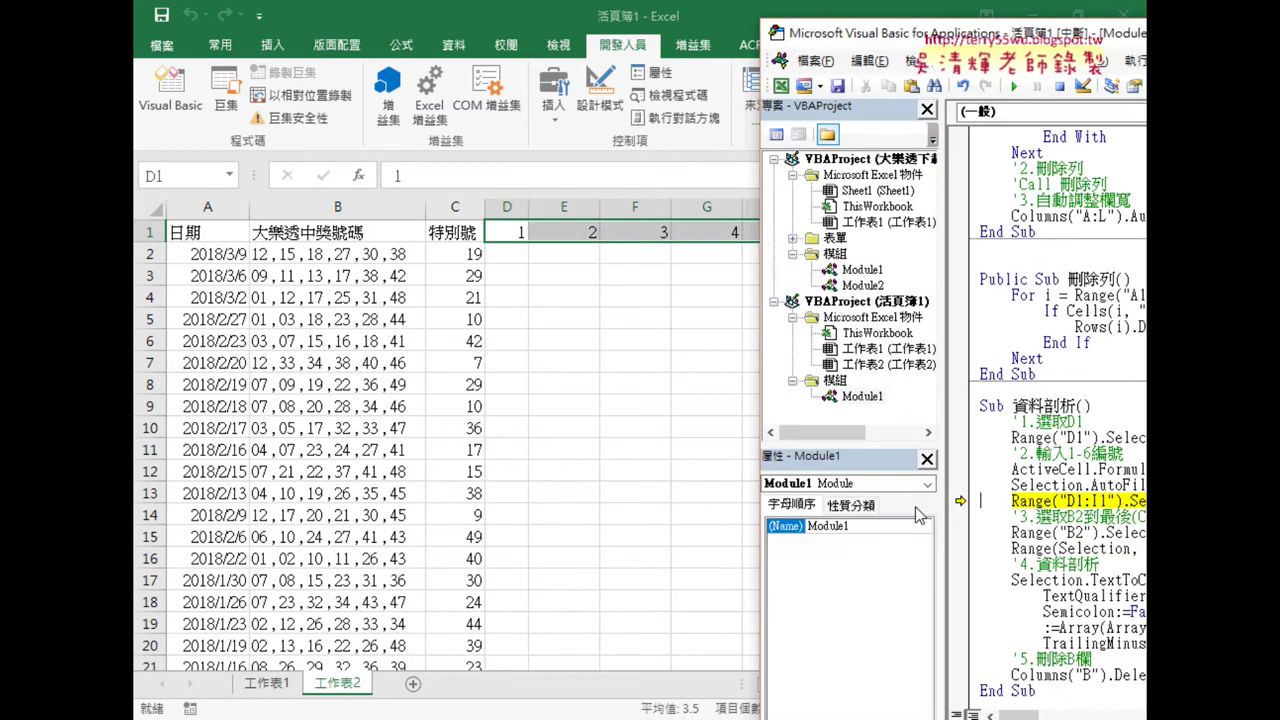
left_click_drag(761, 130, 501, 130)
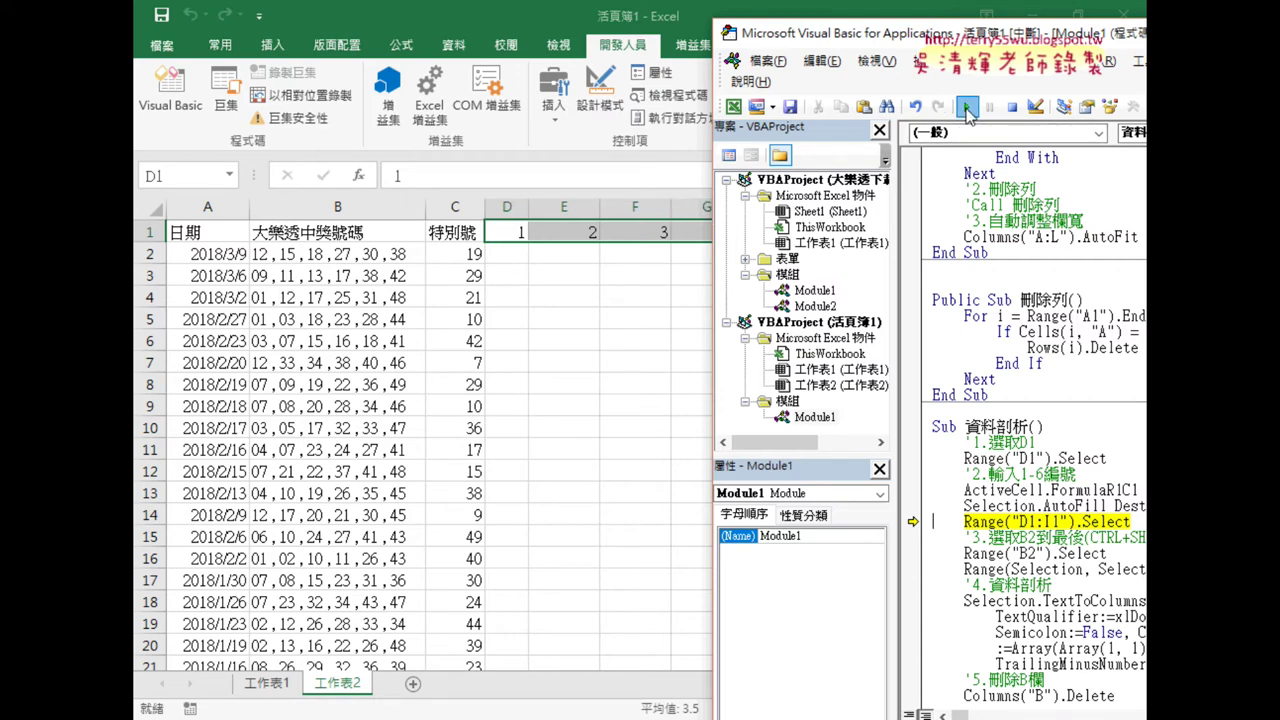
left_click(967, 108)
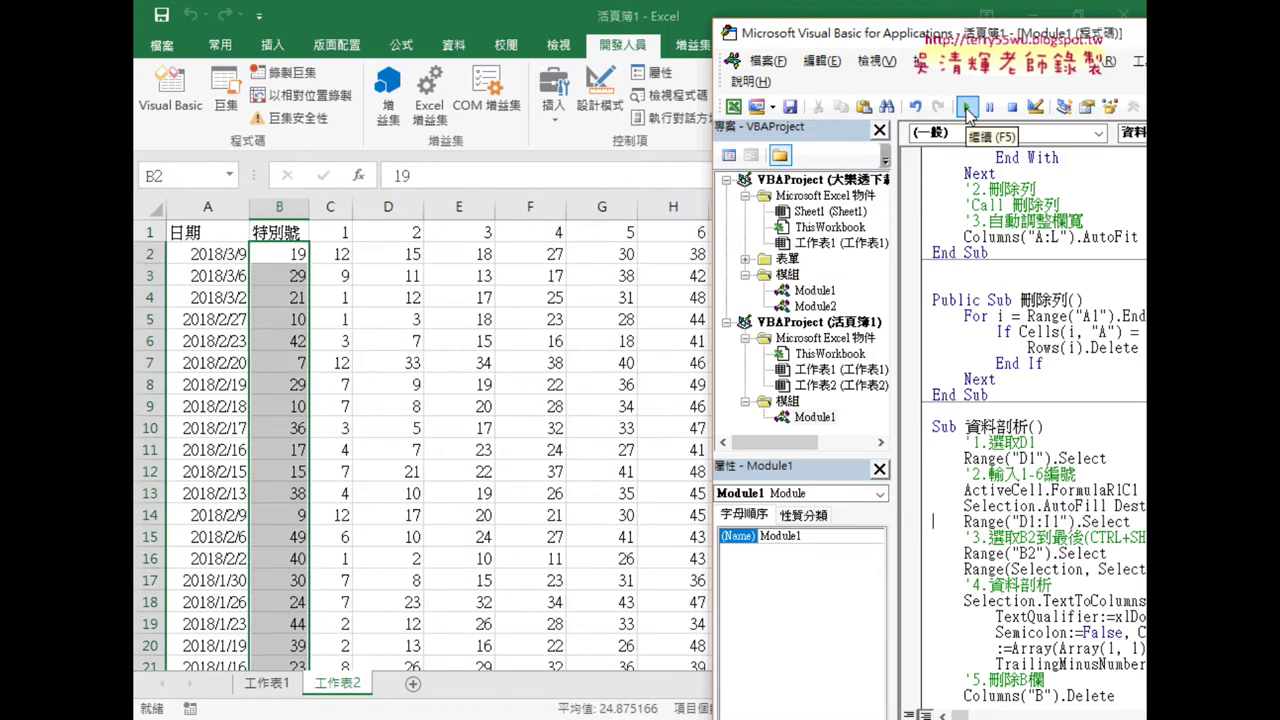
left_click(442, 381)
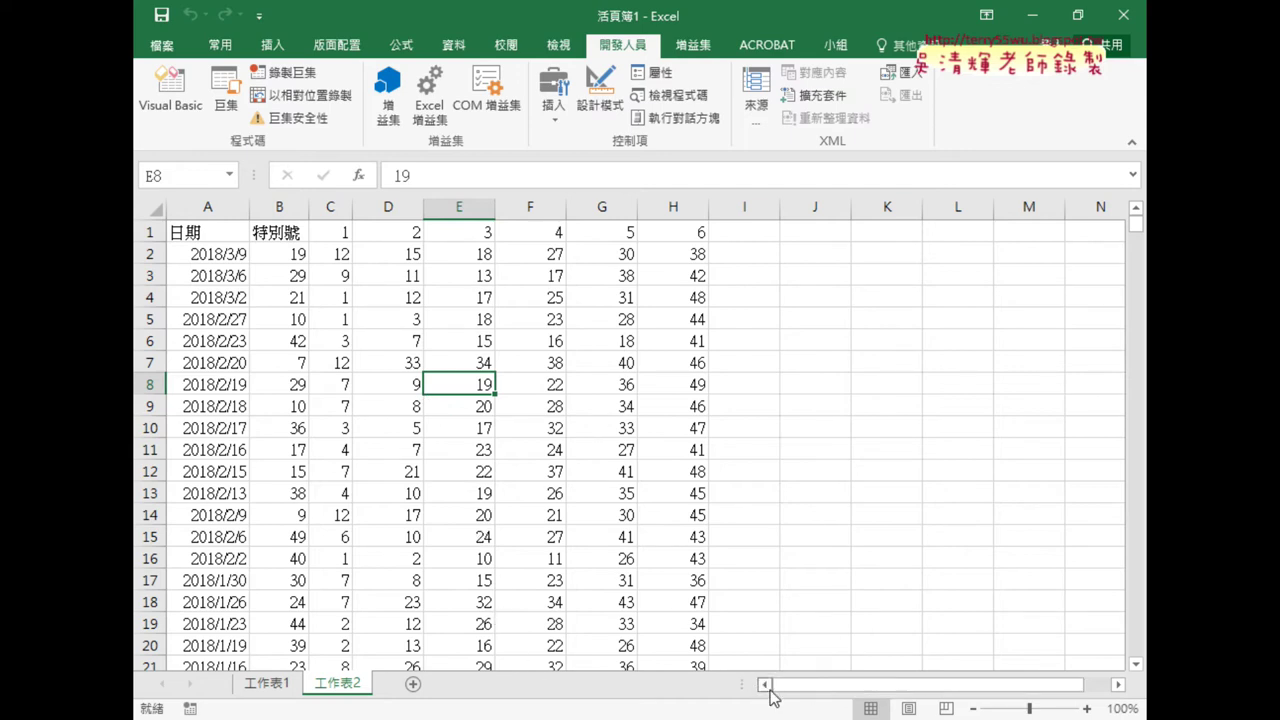
AutoFit the six winning-number columns C to H to their contents.
left_click(278, 207)
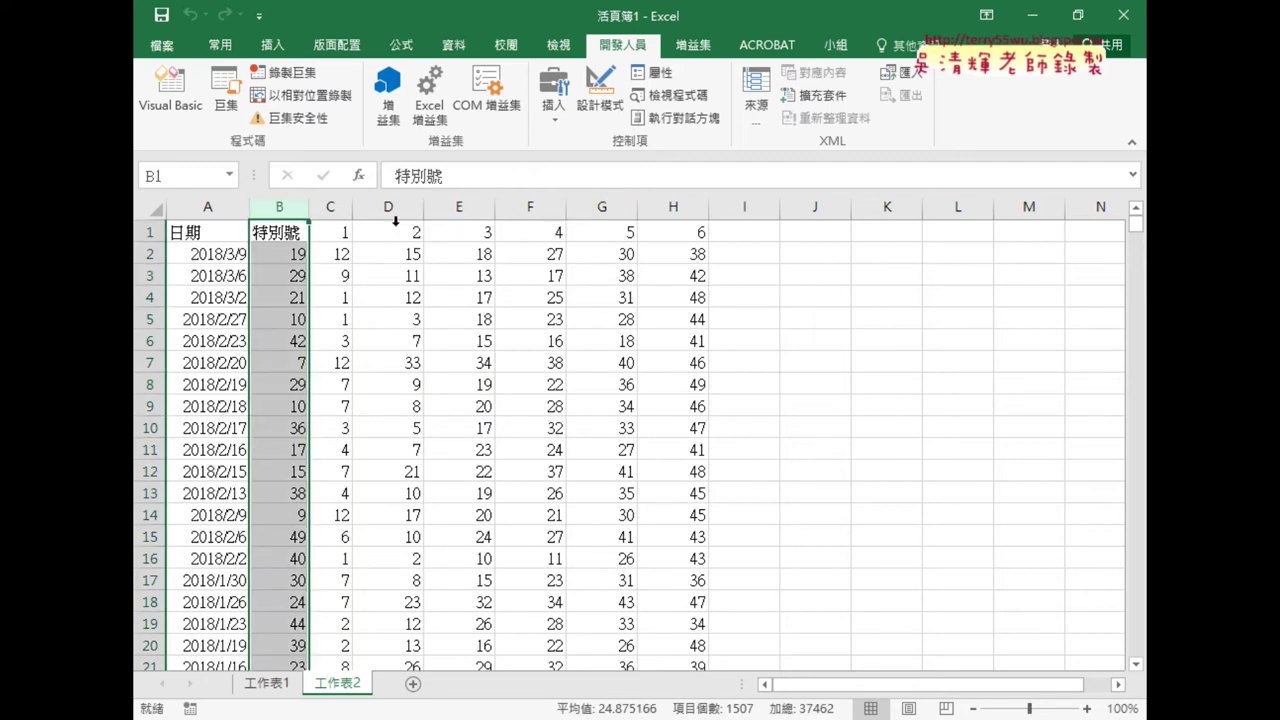
left_click_drag(345, 207, 669, 201)
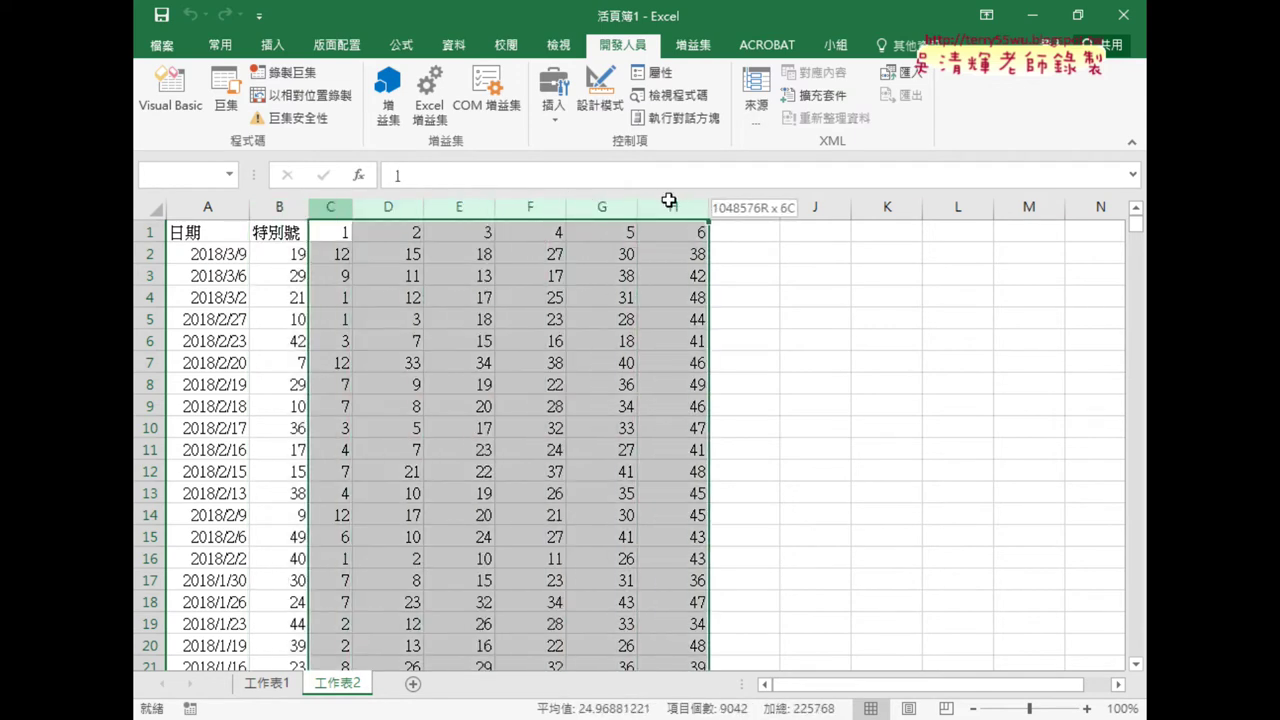
double_click(352, 207)
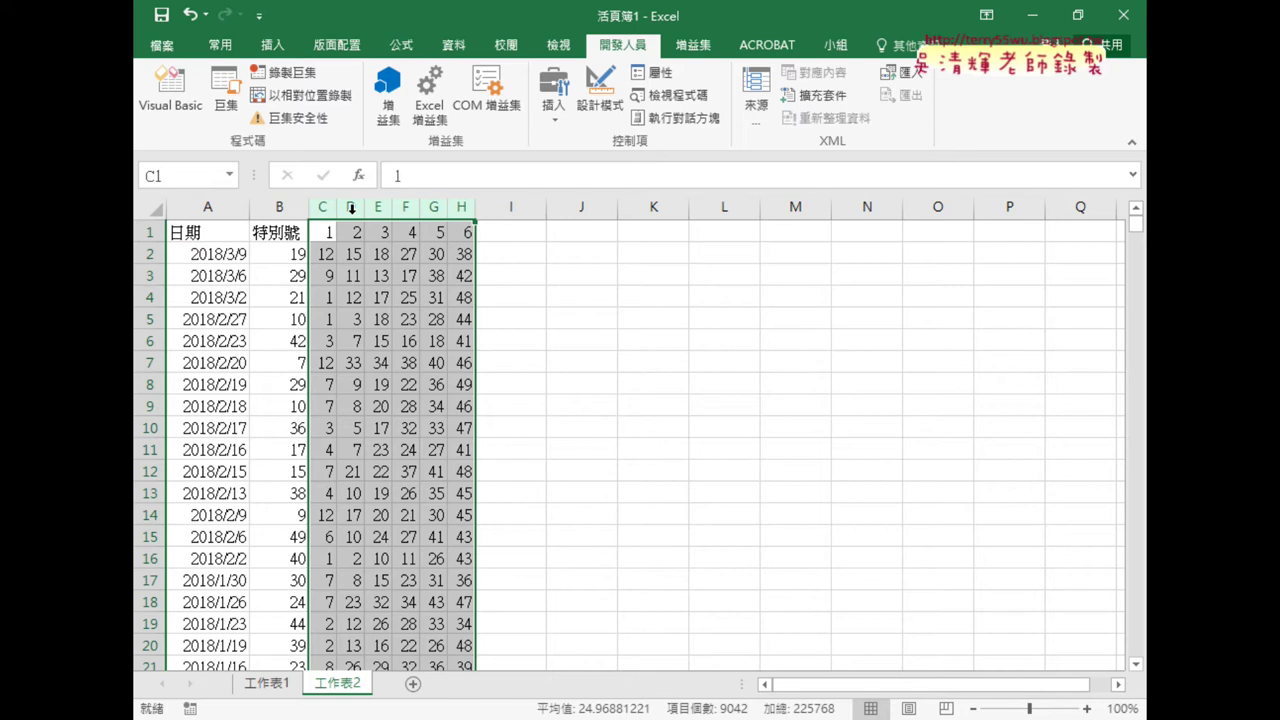
left_click_drag(209, 206, 461, 207)
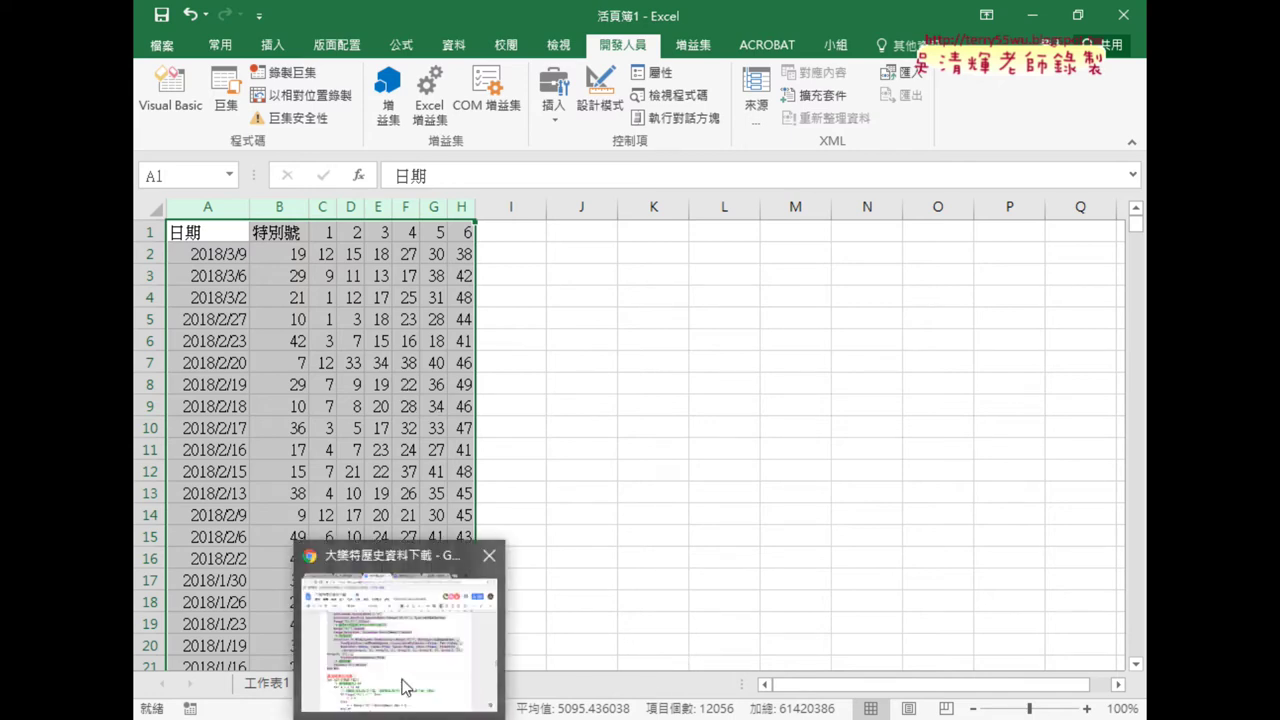
Glance at the macro code in the Google Docs notes, then return to Excel.
left_click(406, 684)
left_click(517, 488)
scroll(517, 488, "up", 2)
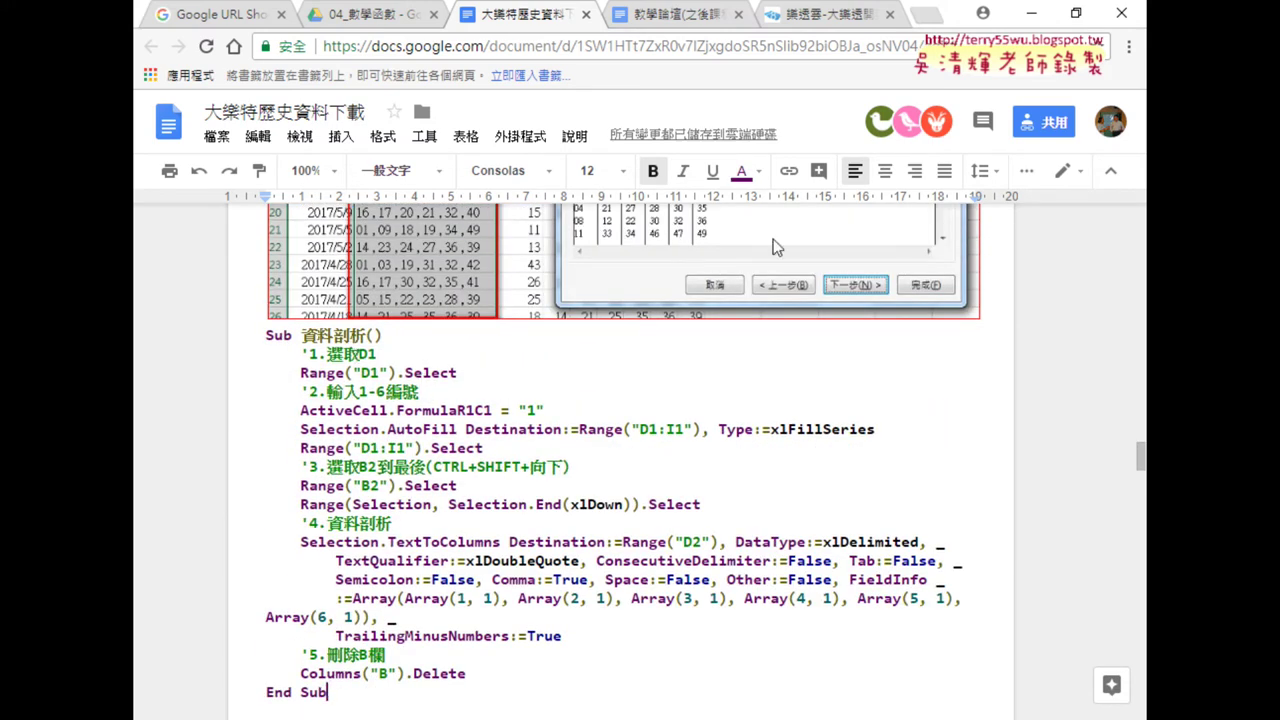
left_click(1033, 14)
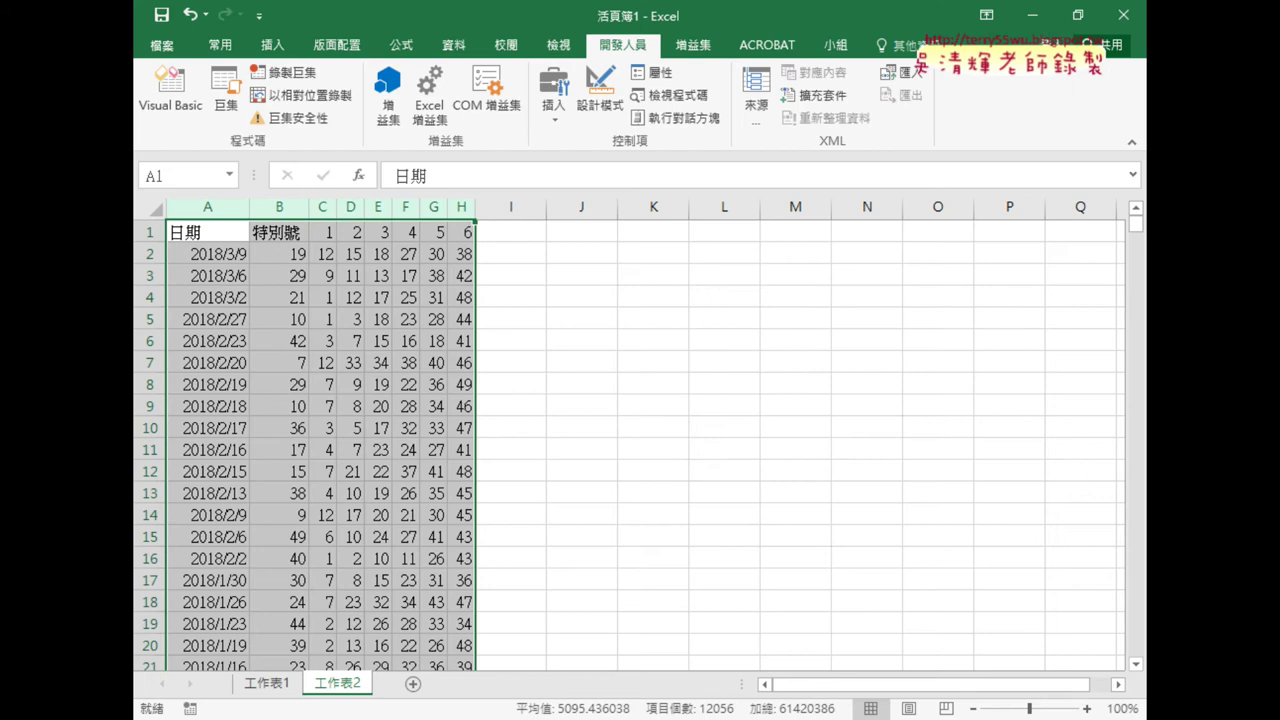
Copy the name 資料剖析 and delete the whole Sub 資料剖析 block from the module.
left_click(820, 644)
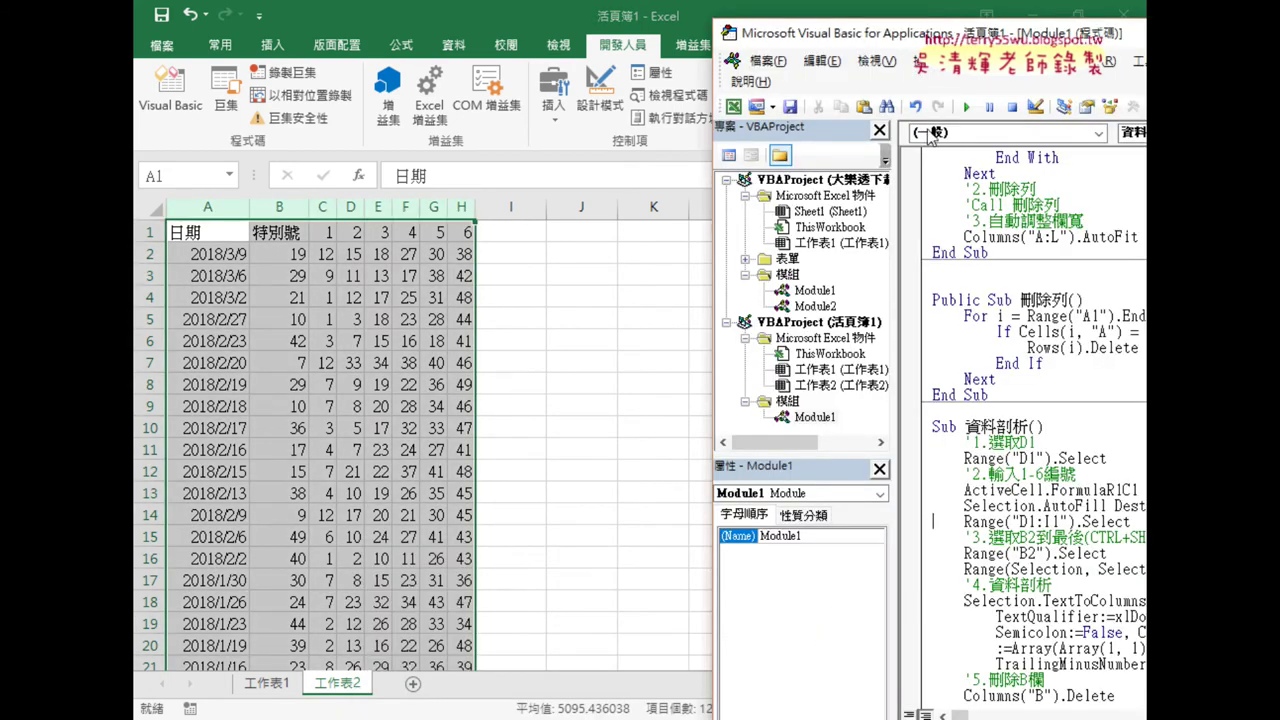
left_click_drag(905, 33, 722, 27)
double_click(800, 421)
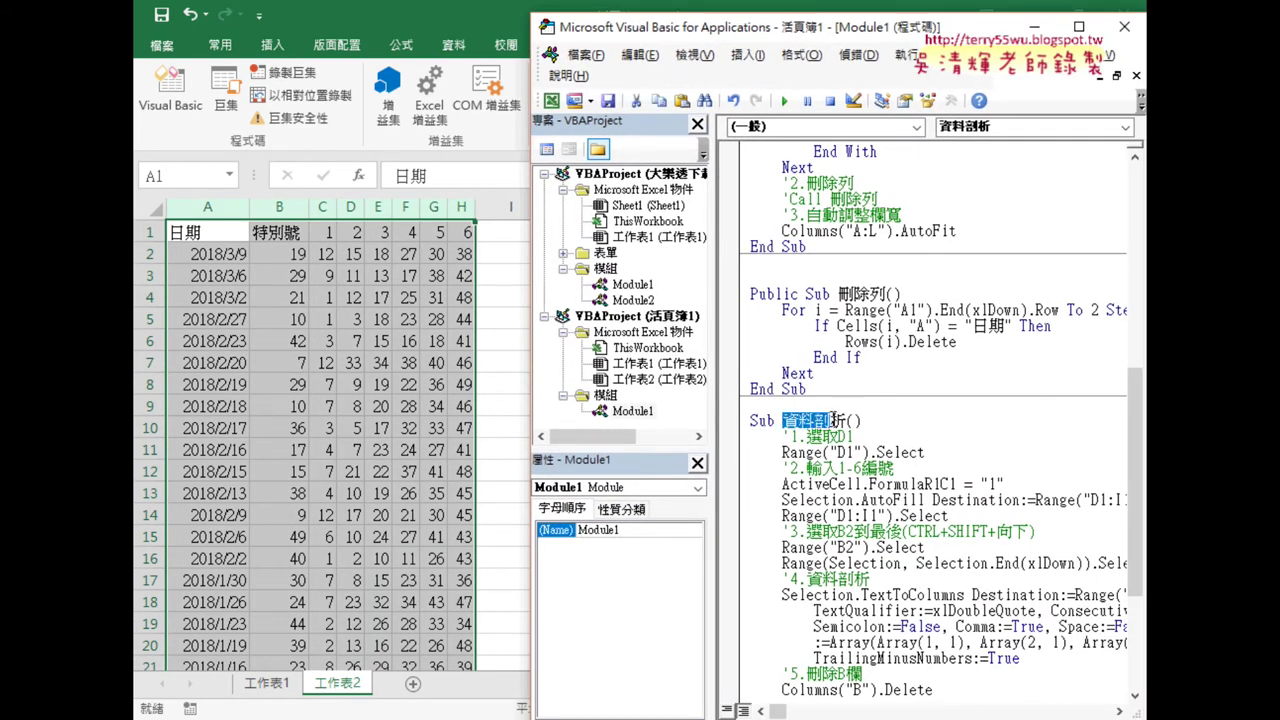
right_click(830, 421)
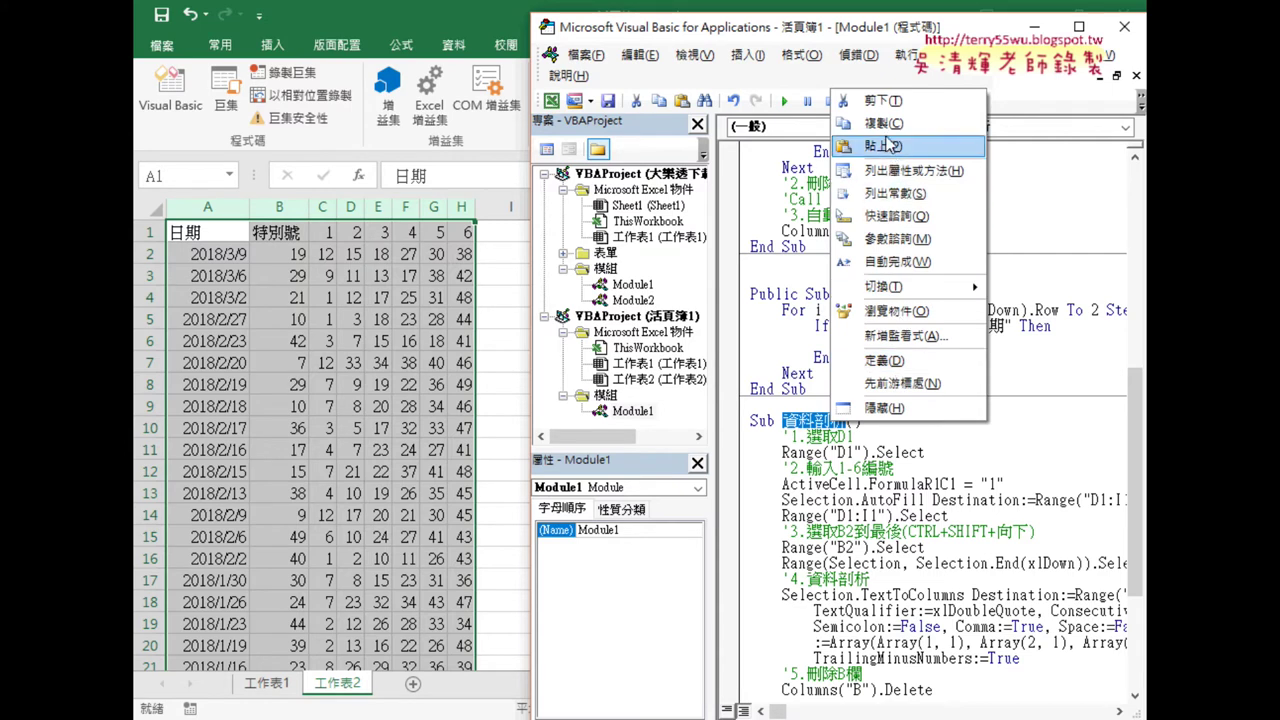
left_click(883, 123)
left_click_drag(752, 421, 755, 690)
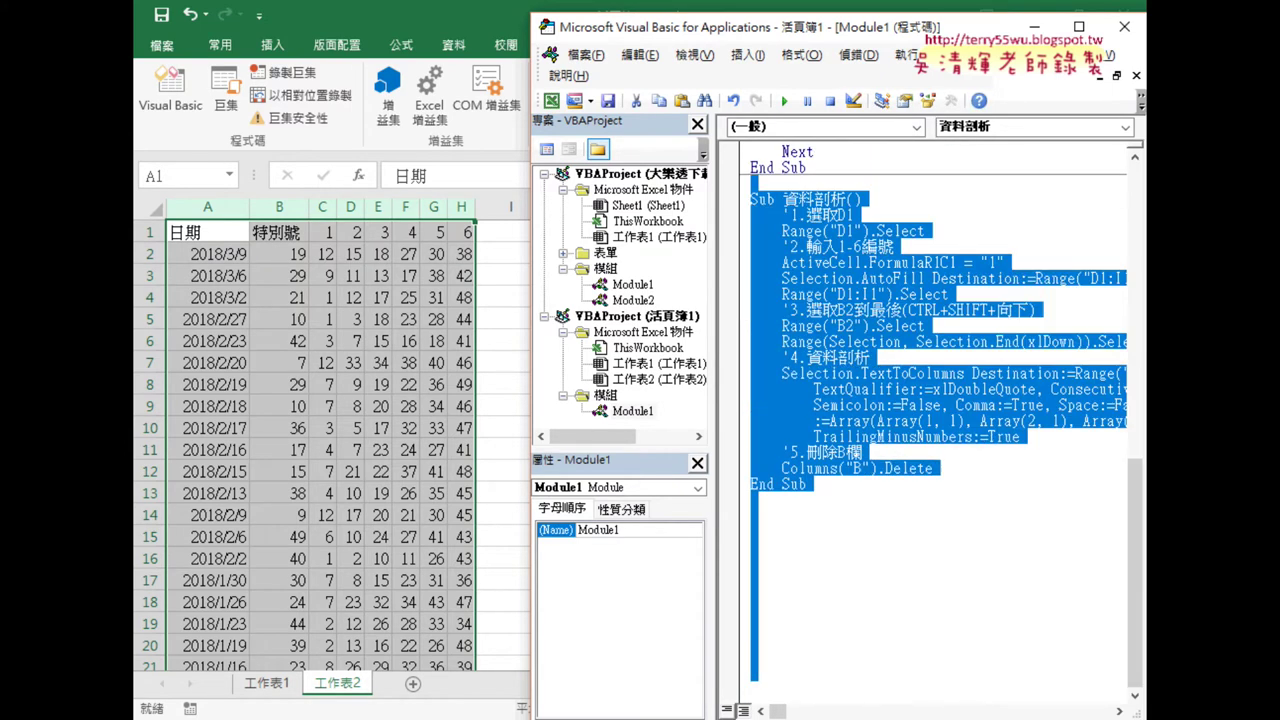
key("Delete")
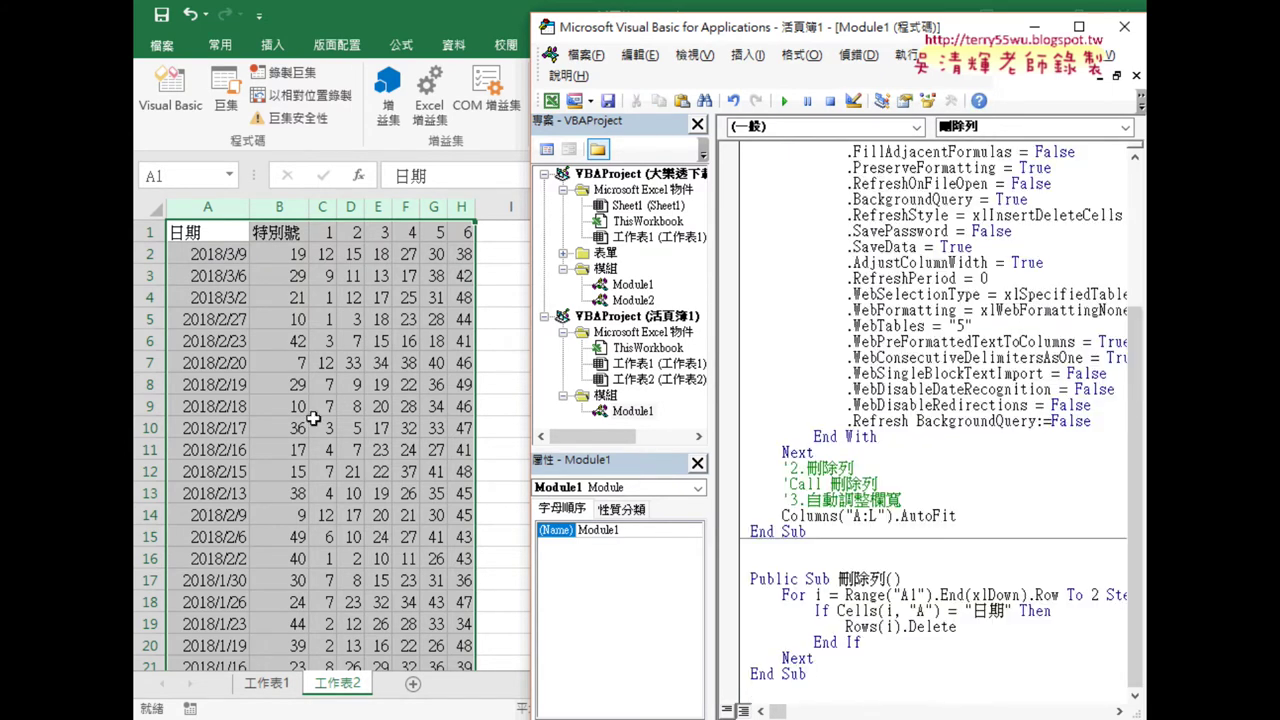
Clear all draw data from A1 to the end of 工作表2, deleting its web query.
left_click(405, 450)
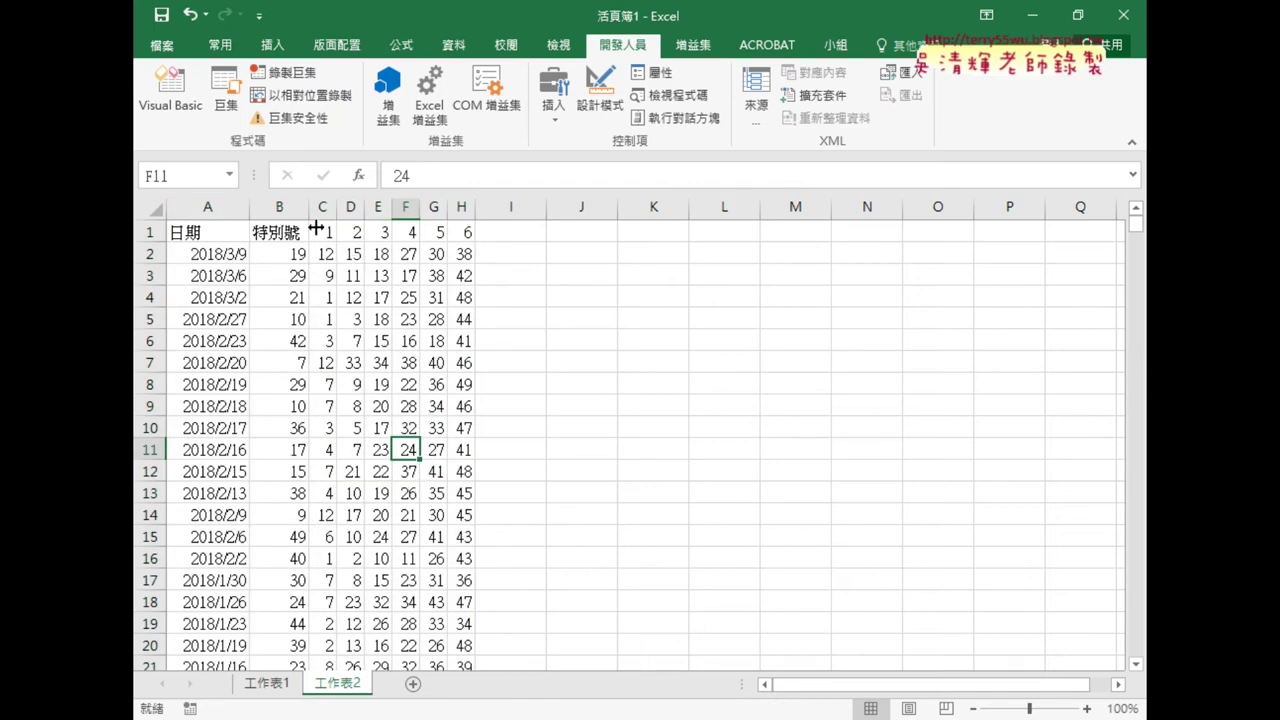
left_click(202, 234)
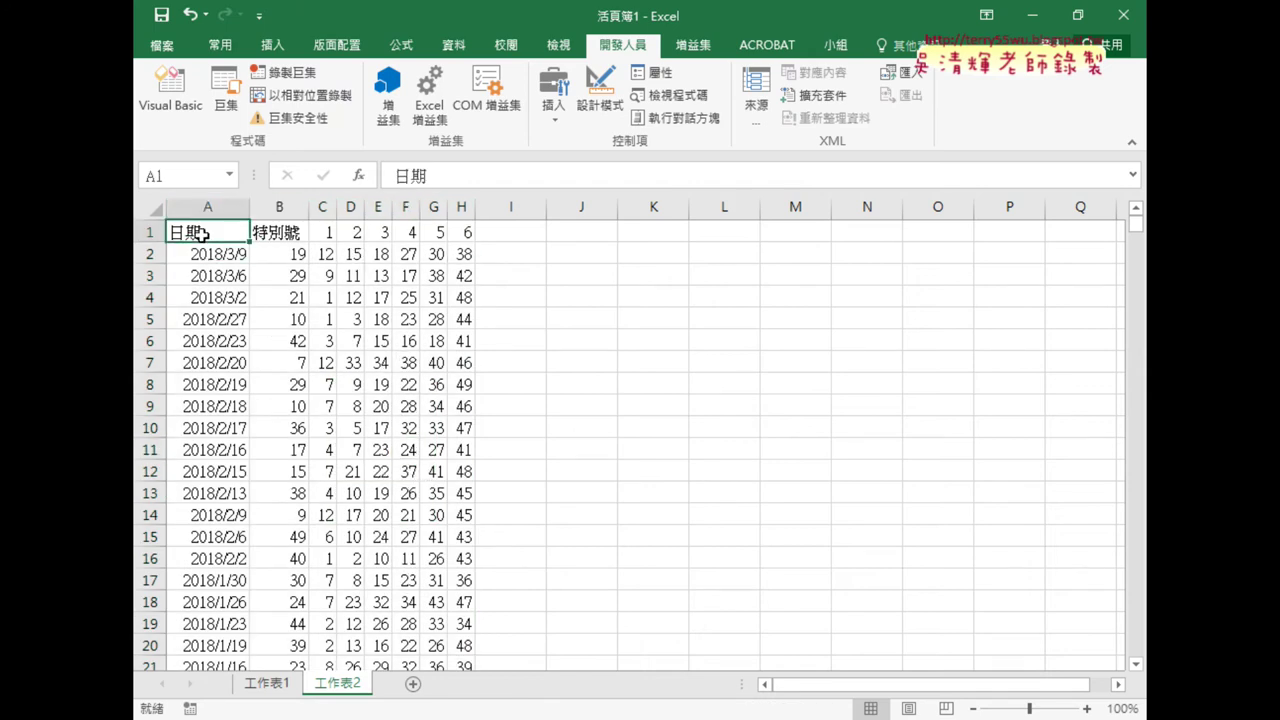
key("ctrl+shift+End")
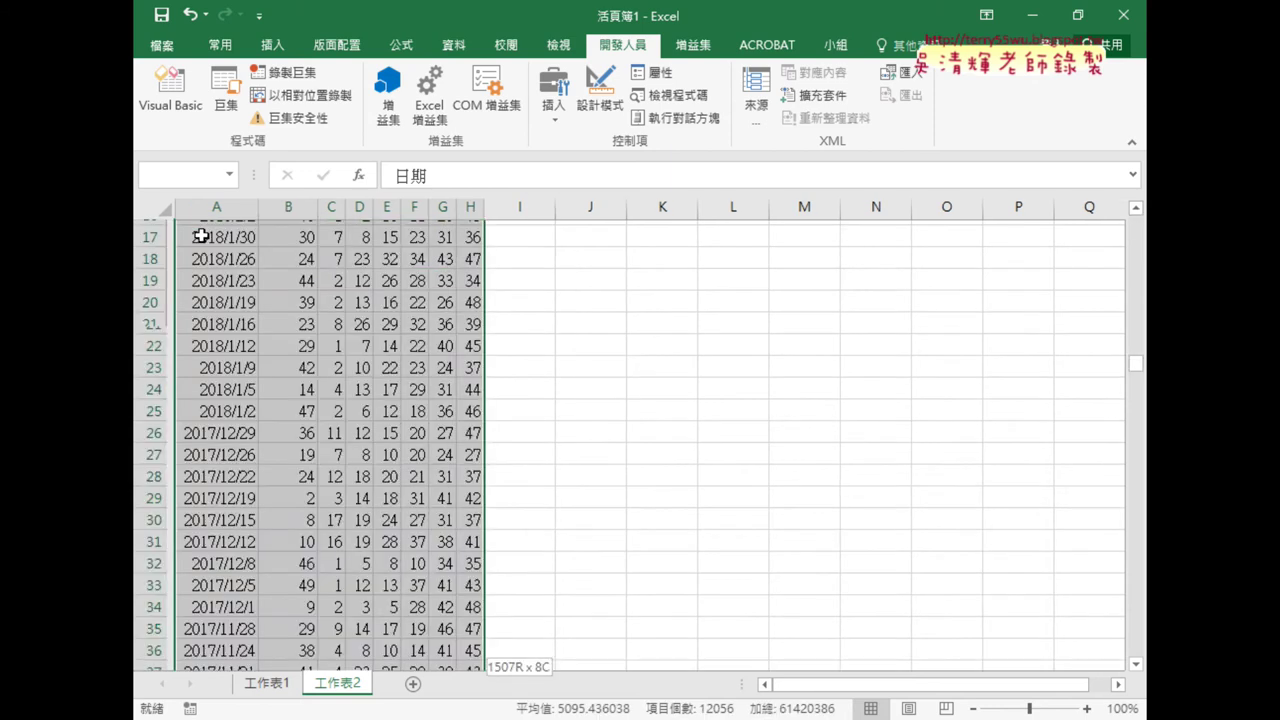
key("Delete")
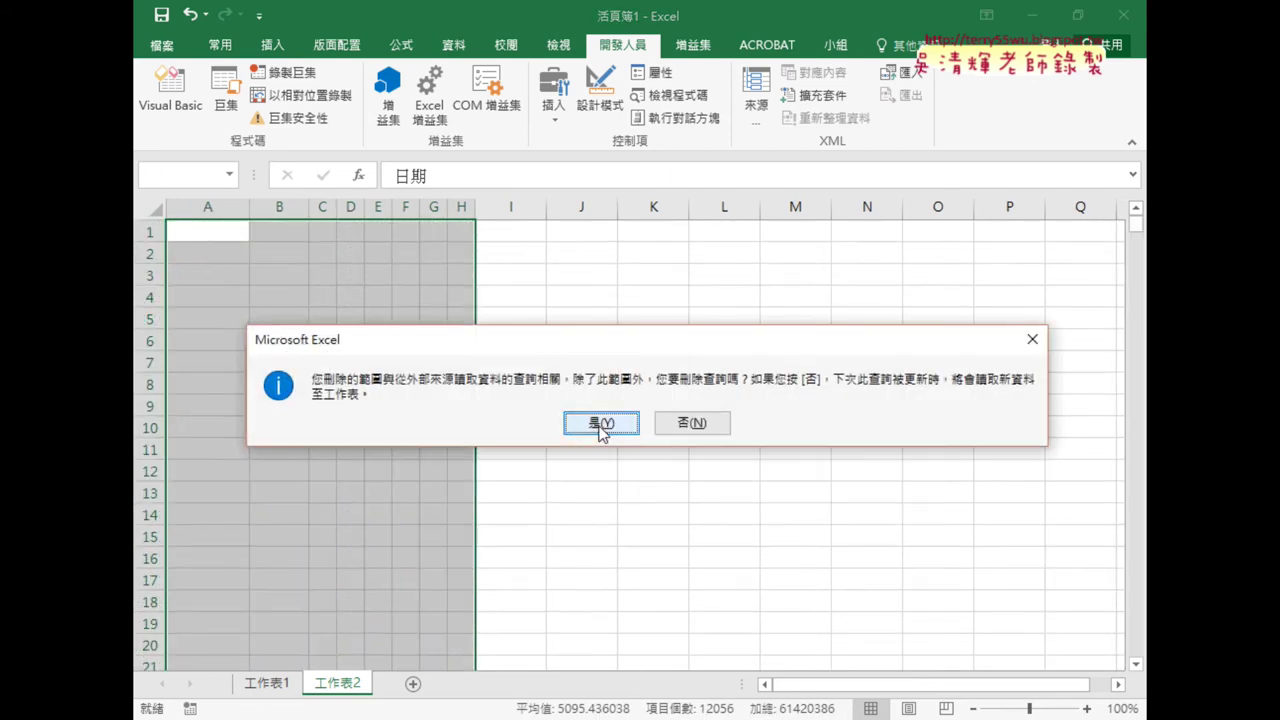
key("Return")
left_click(833, 655)
Uncomment the Call 刪除列 line and rerun the batch download macro to refill 工作表2.
scroll(830, 457, "up", 3)
scroll(830, 457, "up", 1)
scroll(830, 457, "down", 1)
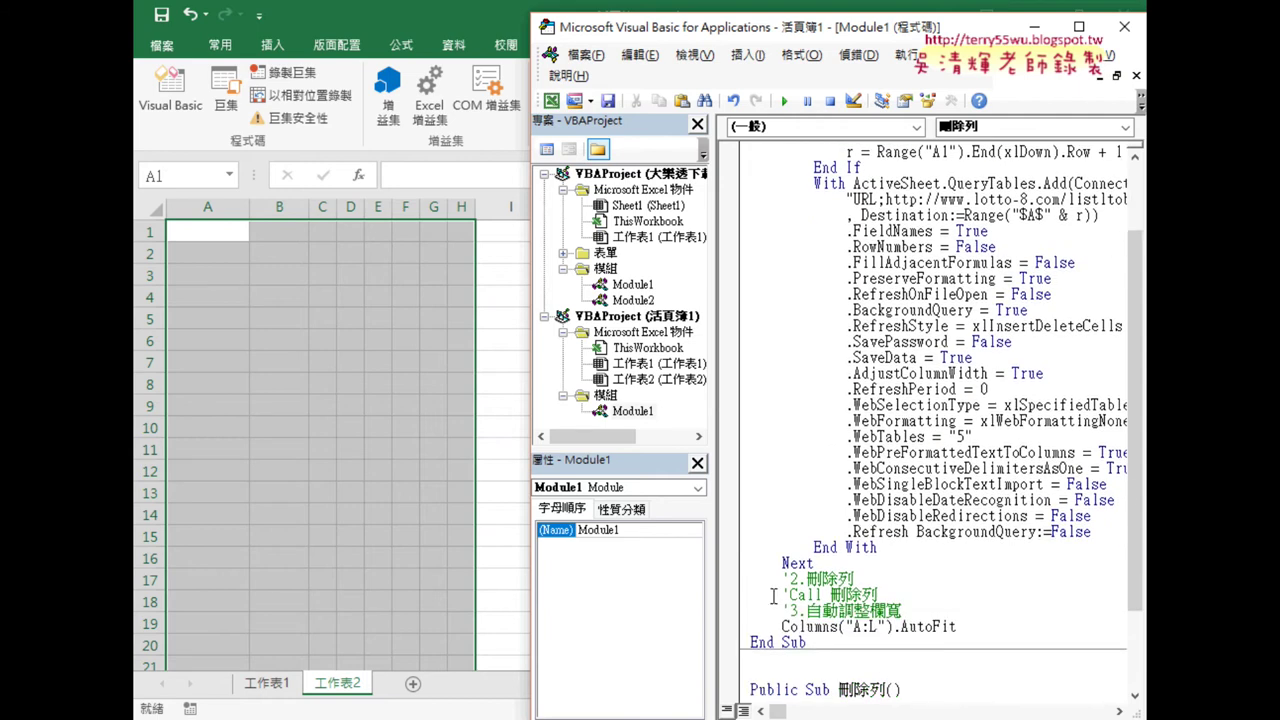
left_click_drag(782, 594, 790, 594)
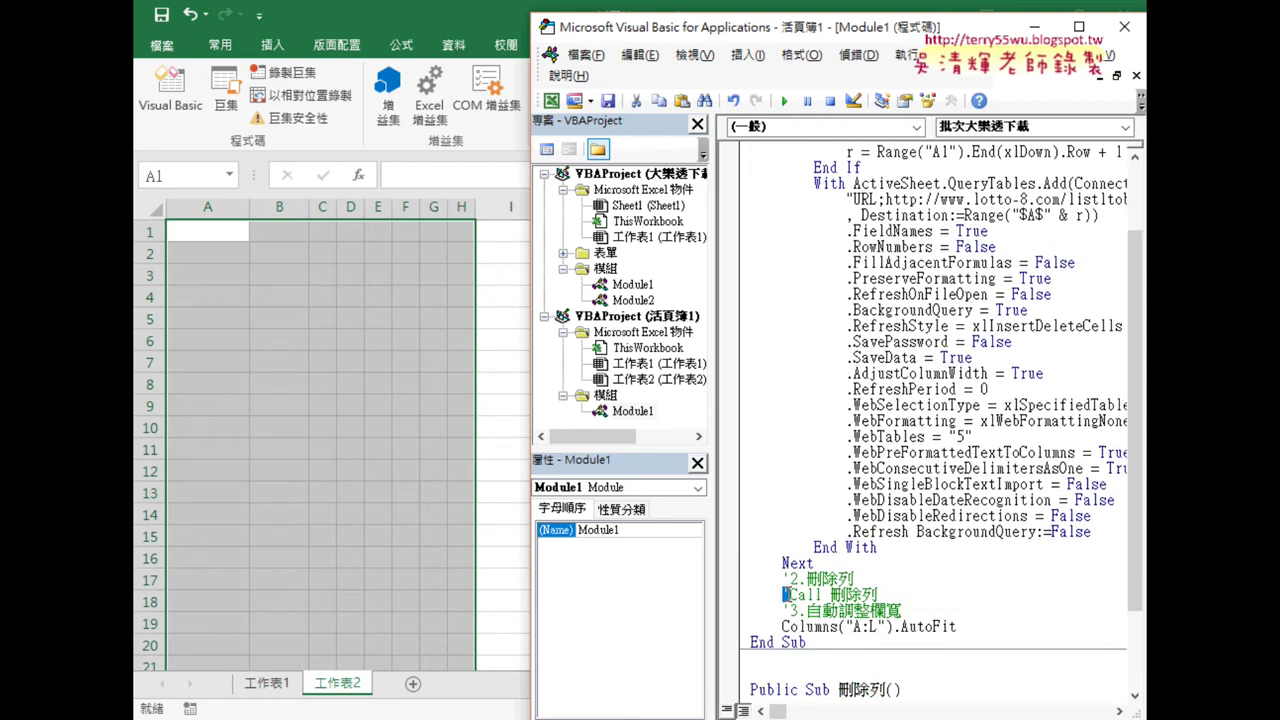
key("Delete")
left_click(784, 101)
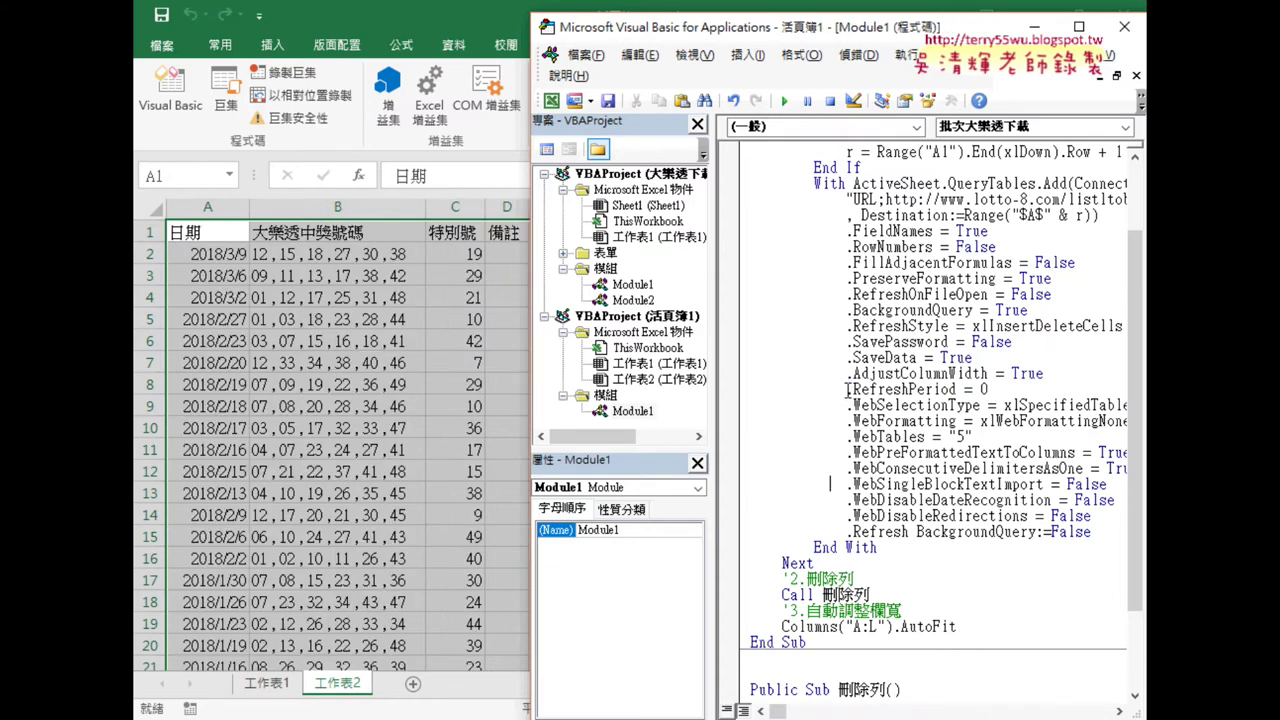
left_click(368, 352)
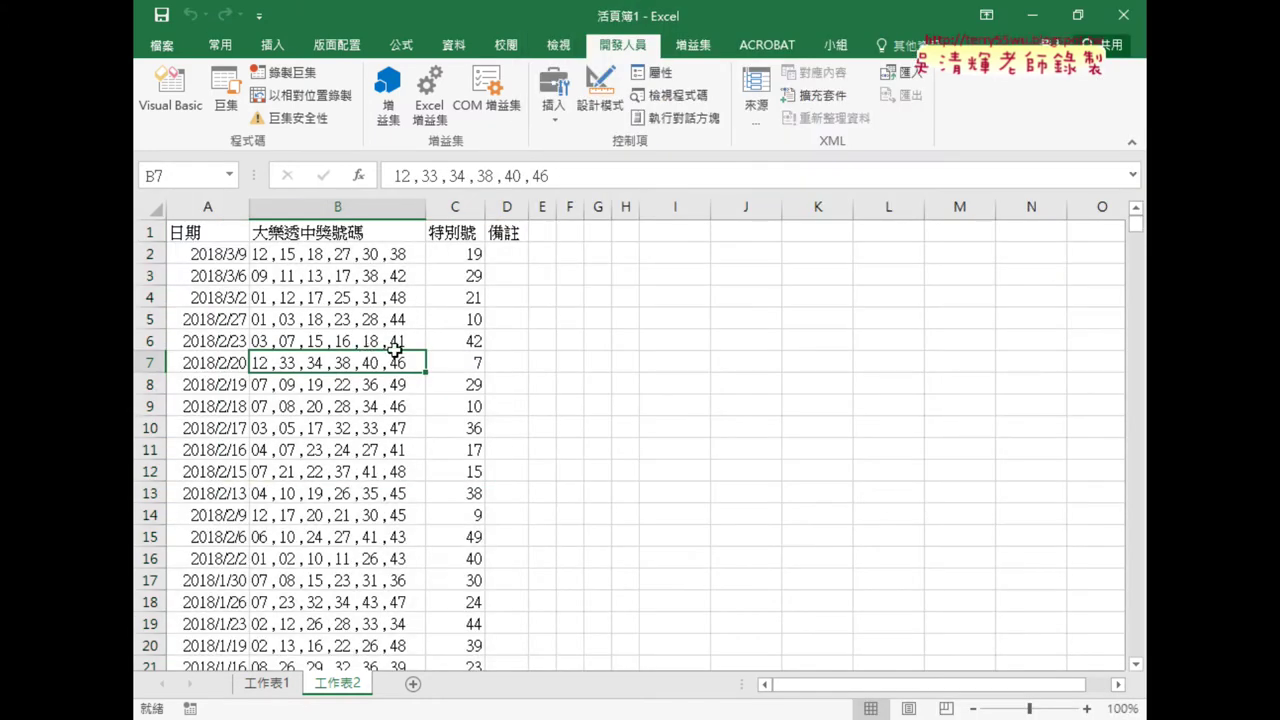
left_click(548, 231)
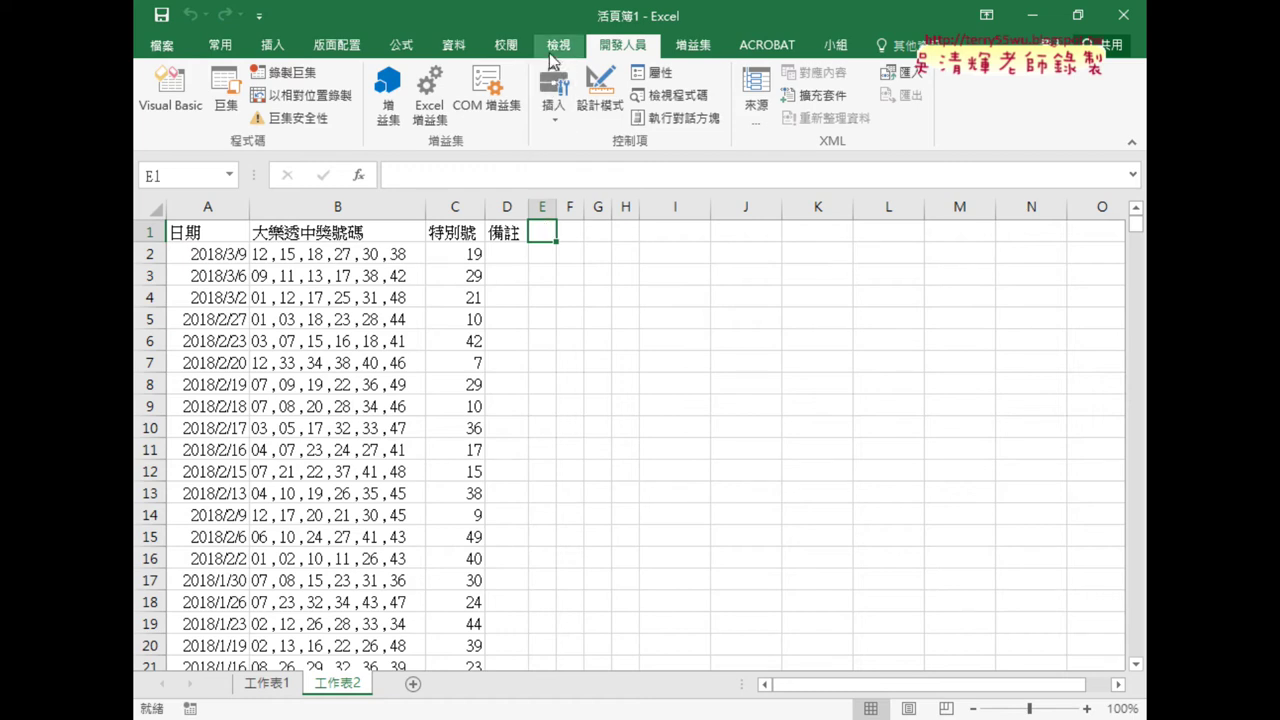
Start recording a macro named 資料剖析, stored in this workbook.
left_click(290, 72)
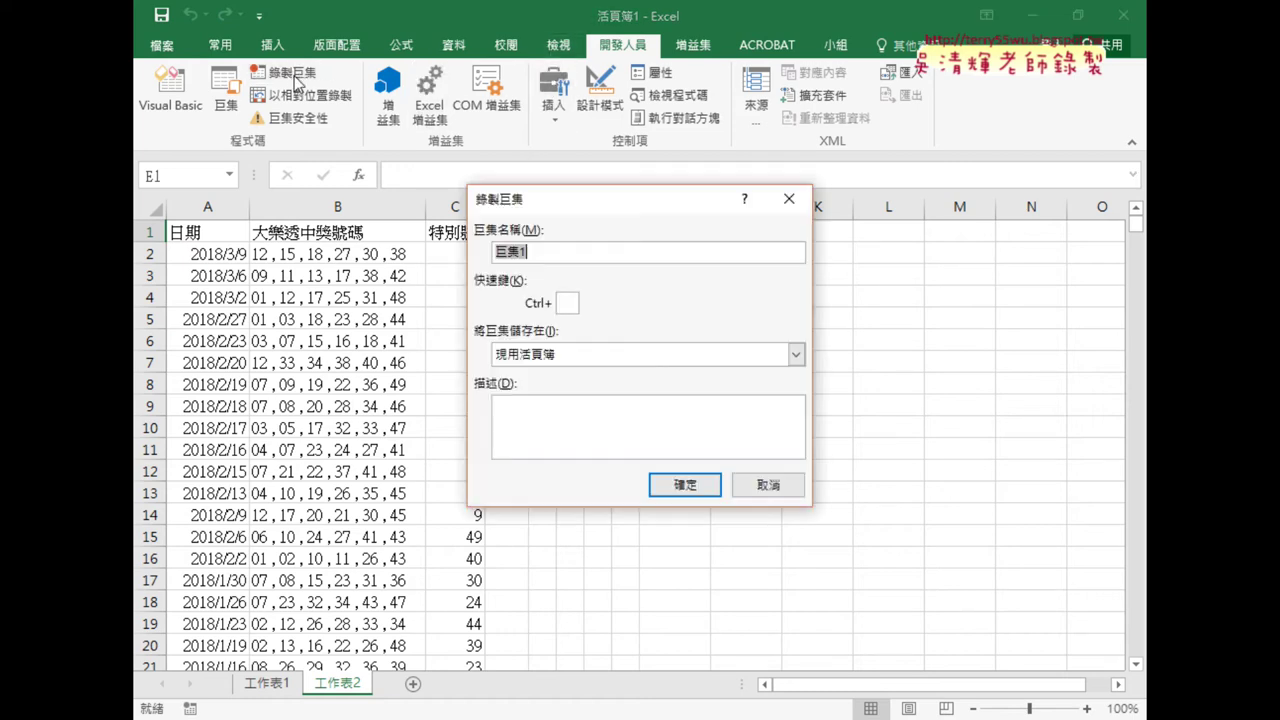
right_click(540, 252)
left_click(585, 306)
type("資料剖析")
left_click_drag(574, 210, 729, 205)
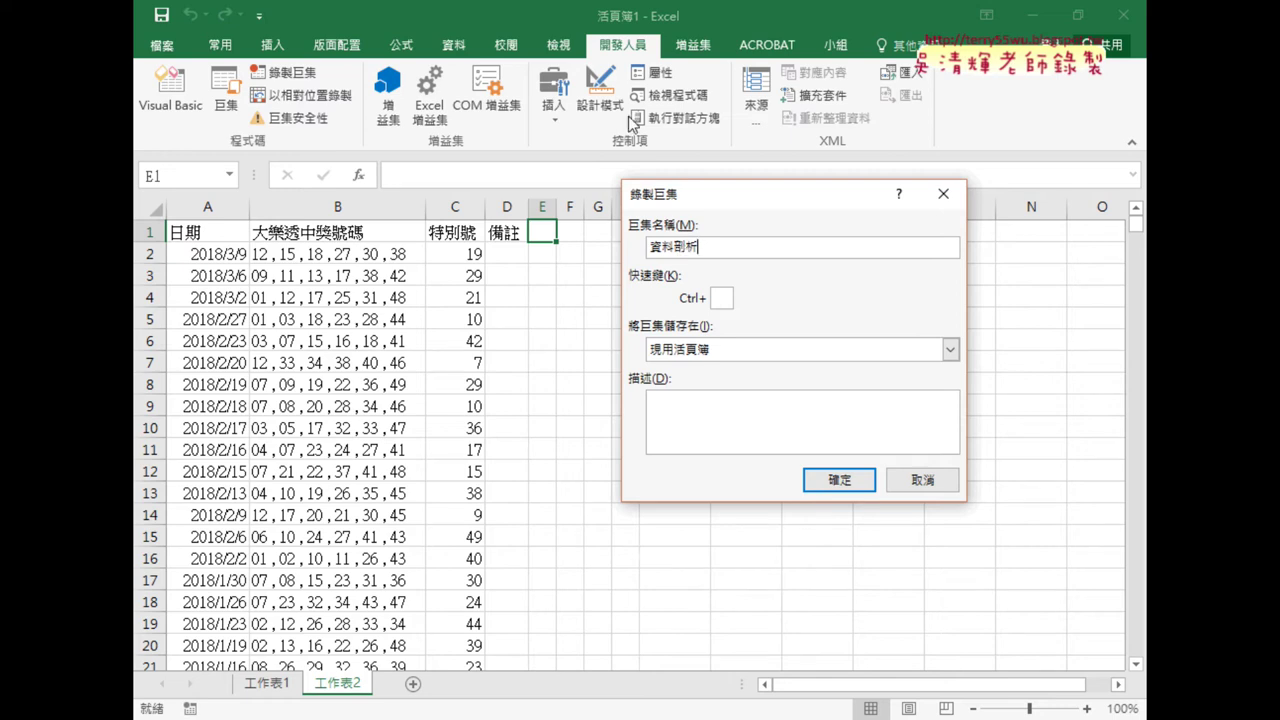
left_click(855, 484)
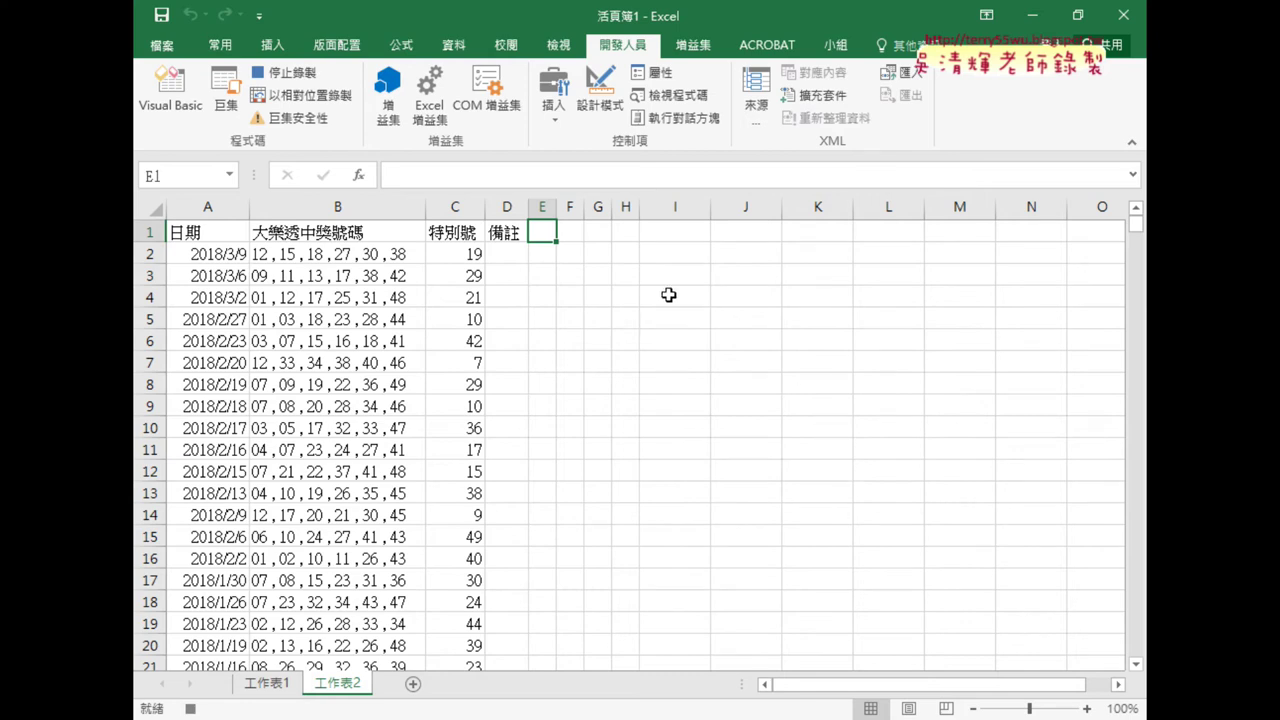
Fill D1:I1 with the numbers 1 to 6, then select the draw numbers from B2 down through row 1507.
left_click(511, 232)
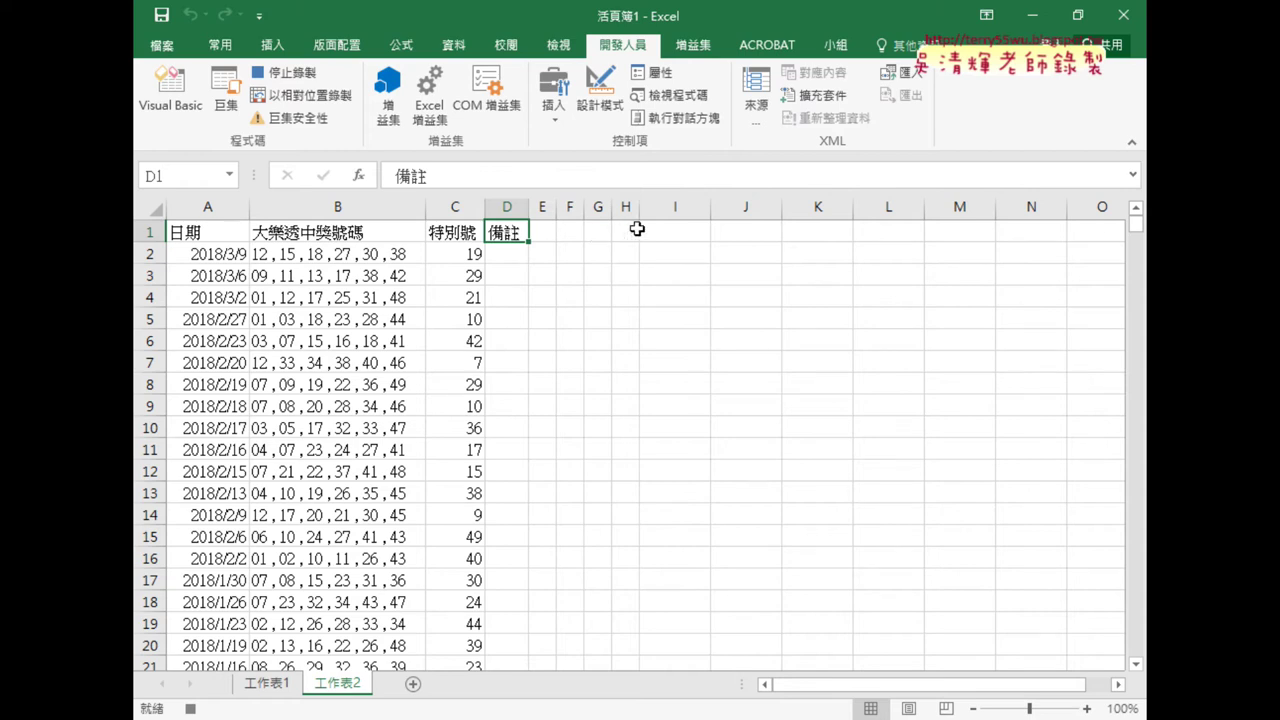
type("1")
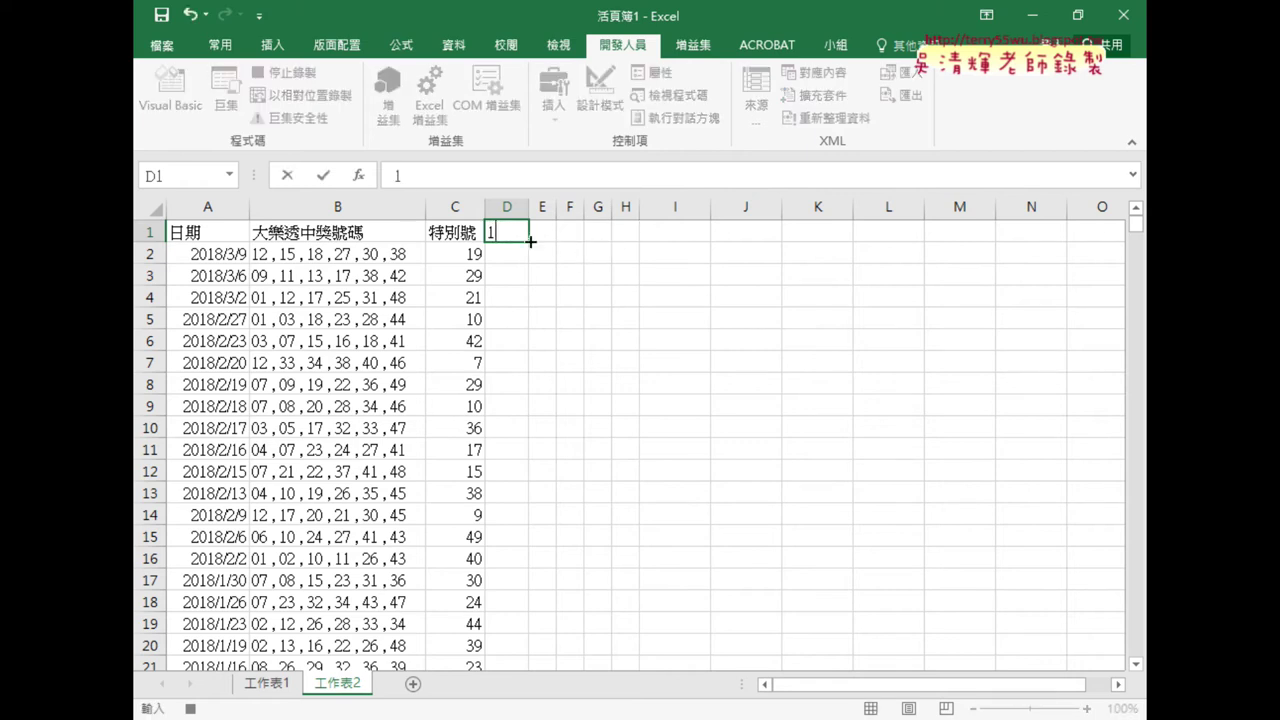
left_click_drag(528, 242, 667, 244)
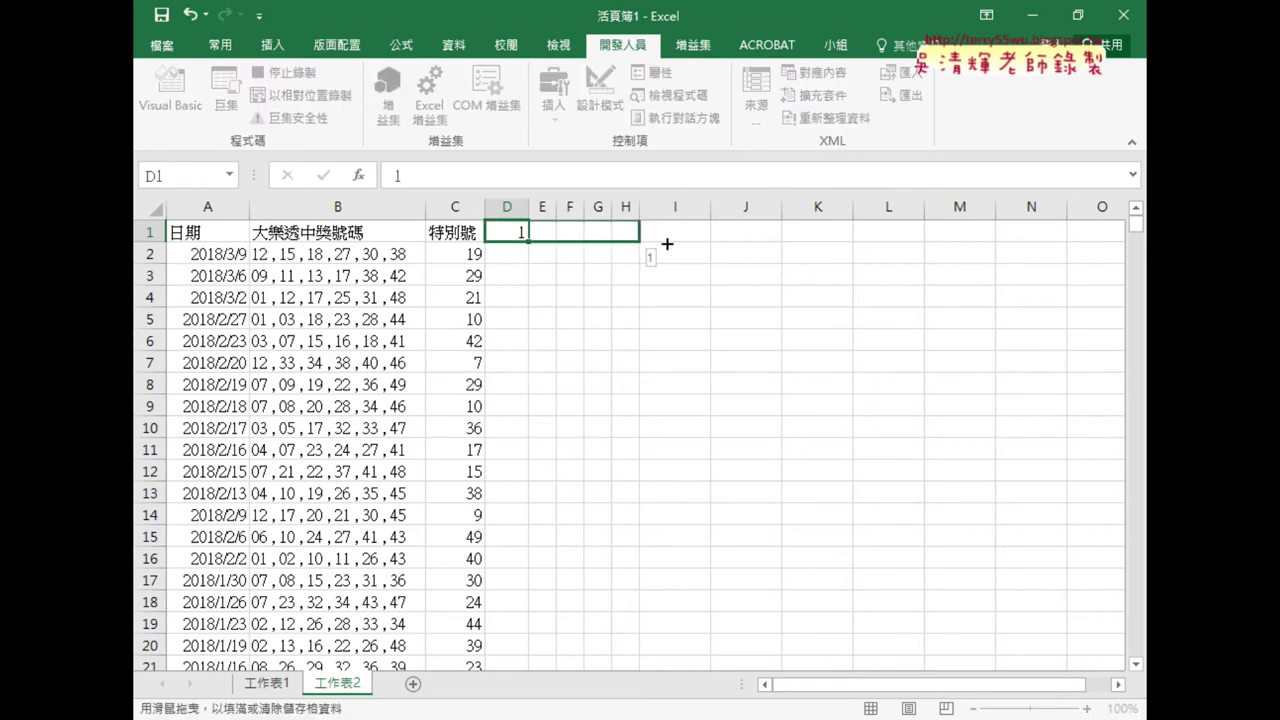
key("ctrl")
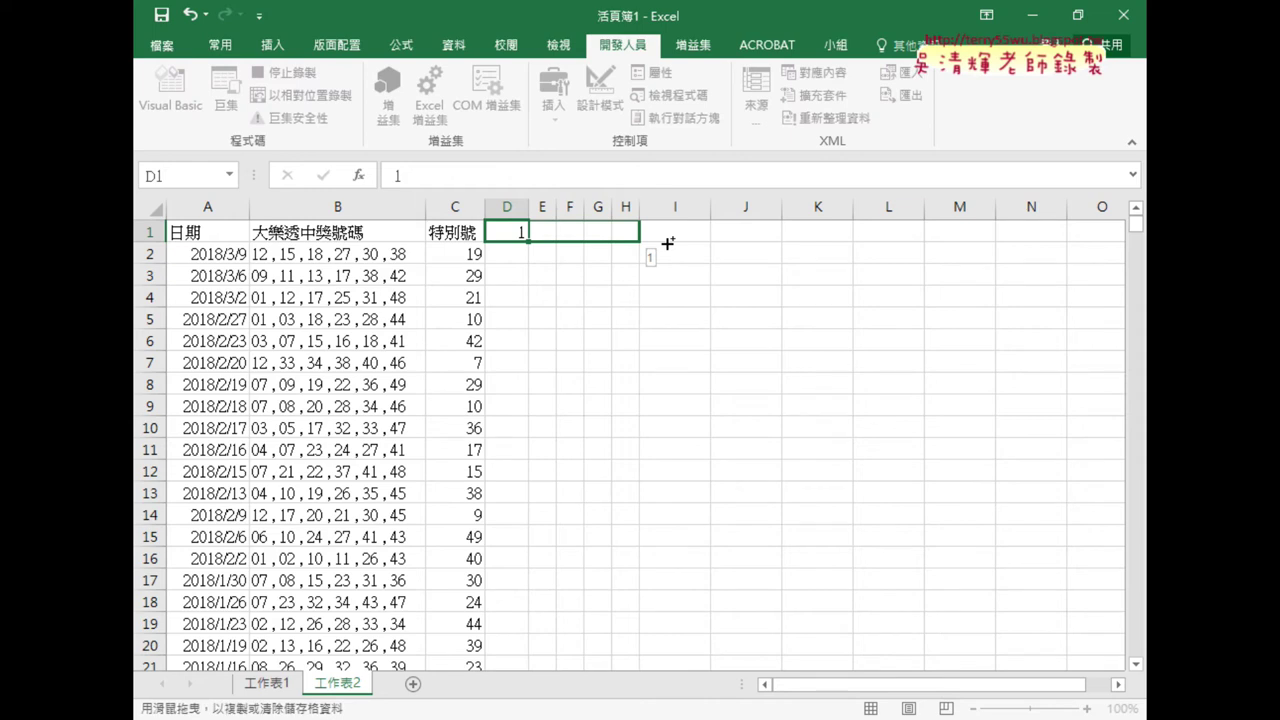
left_click_drag(667, 243, 704, 242)
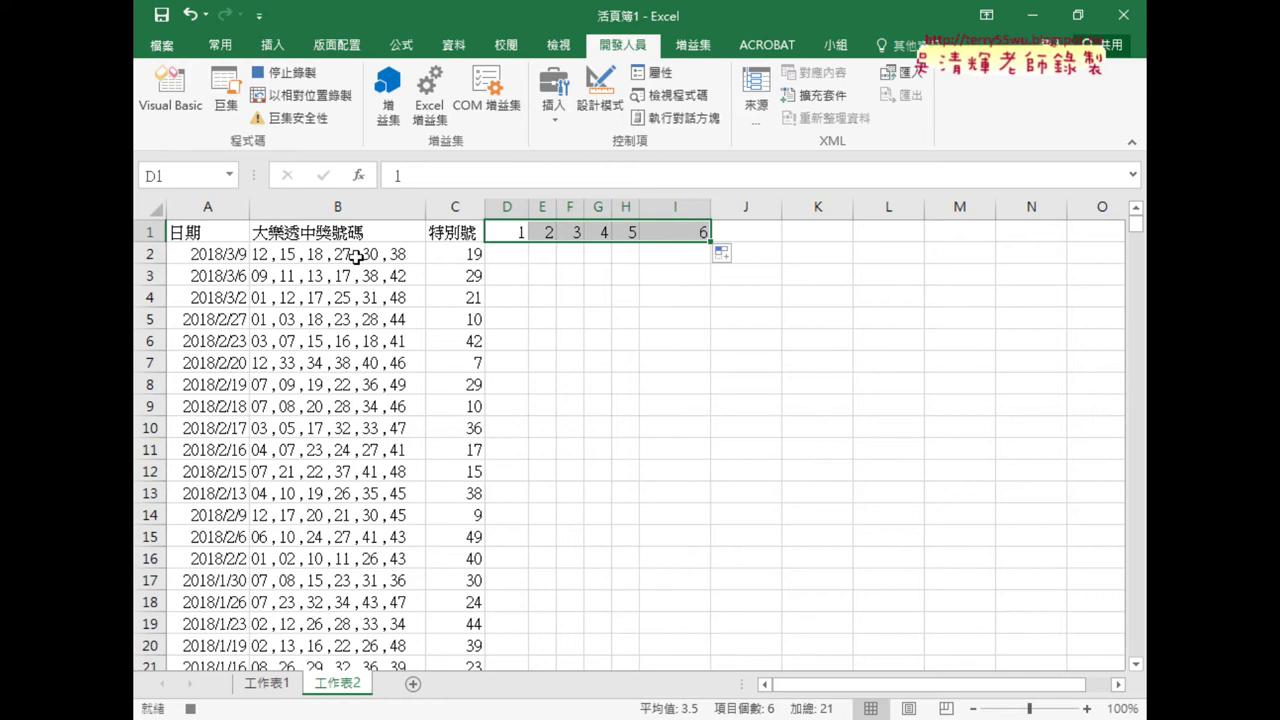
left_click(356, 257)
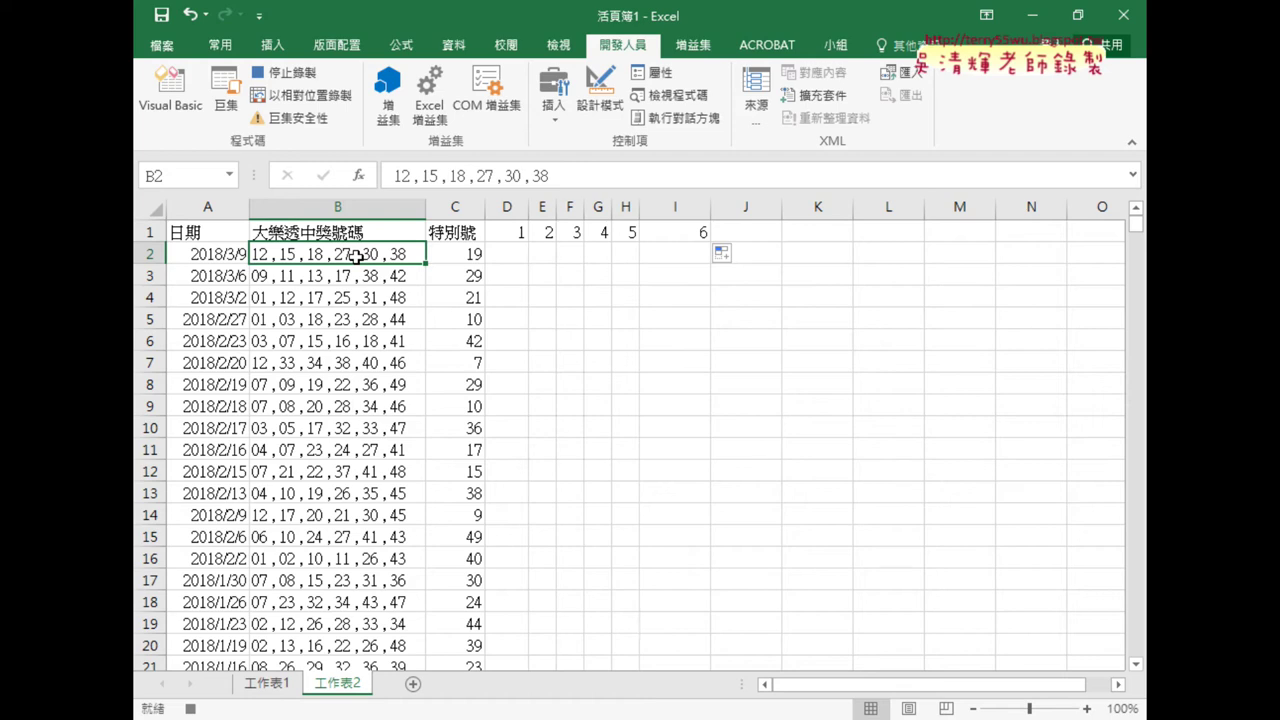
key("ctrl+shift+Down")
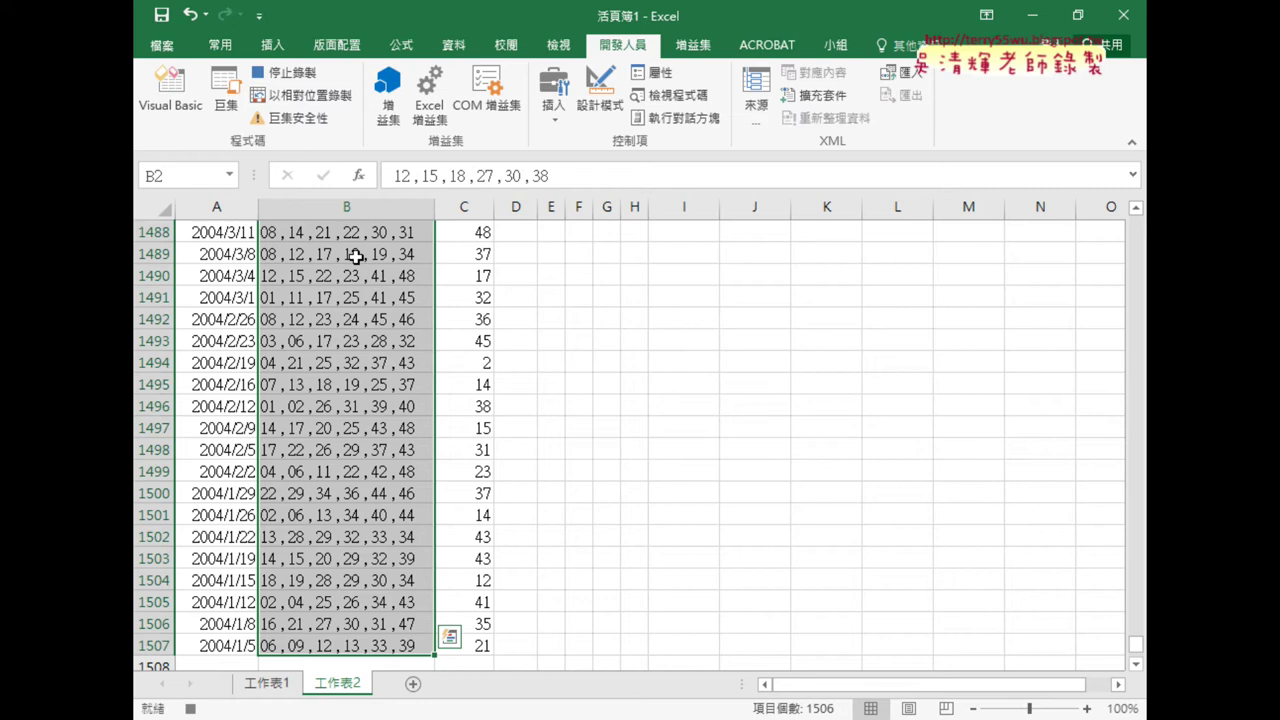
Split column B's numbers with Text to Columns, comma-delimited, into destination $D$2.
left_click(454, 45)
left_click(739, 95)
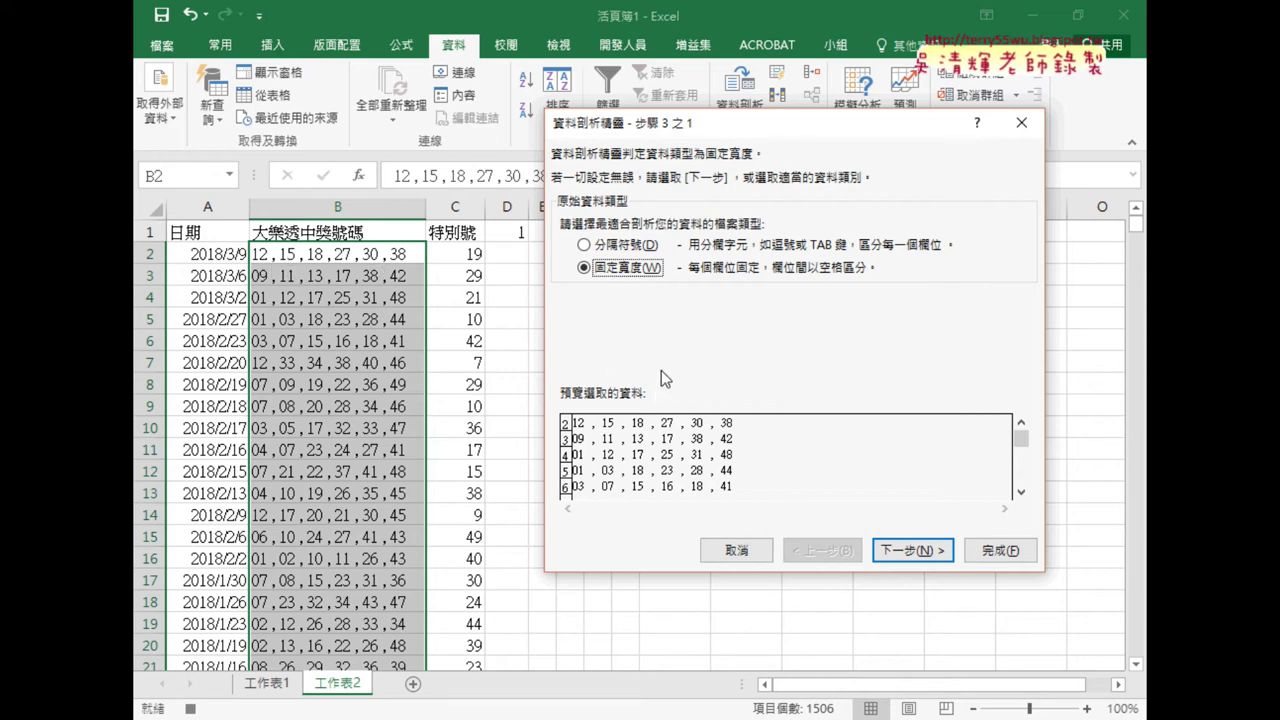
left_click(618, 248)
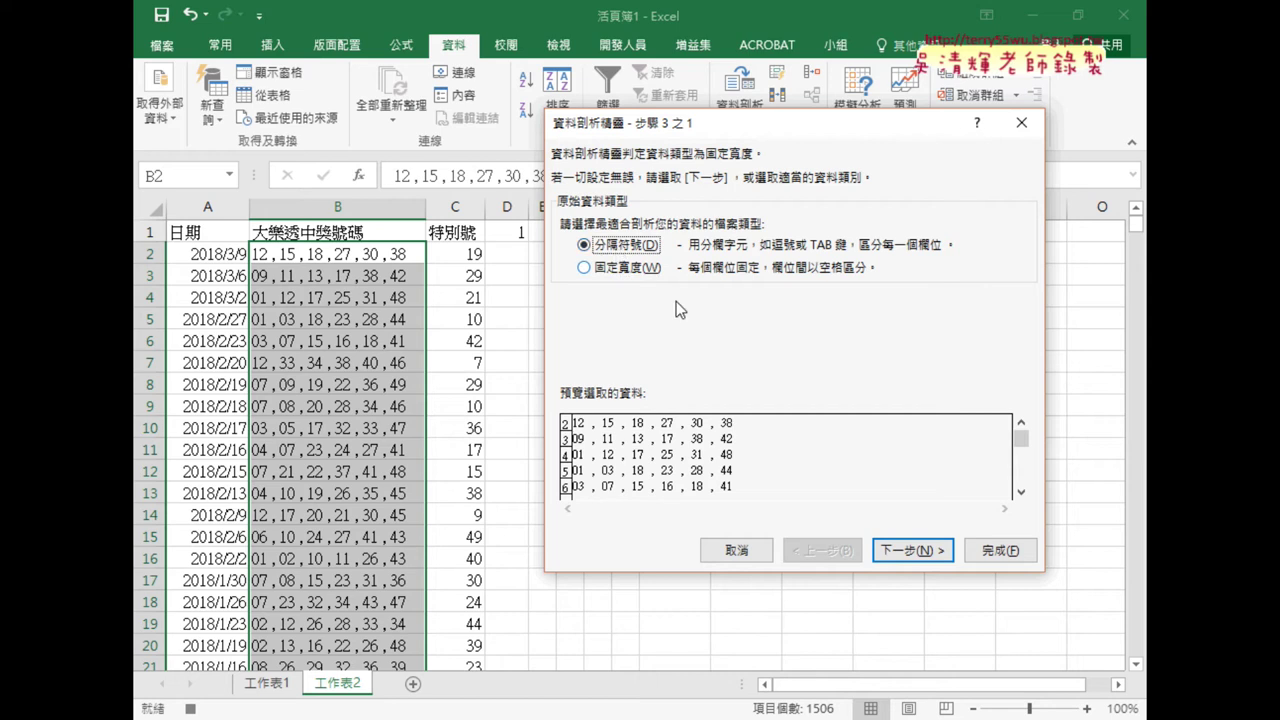
left_click(937, 556)
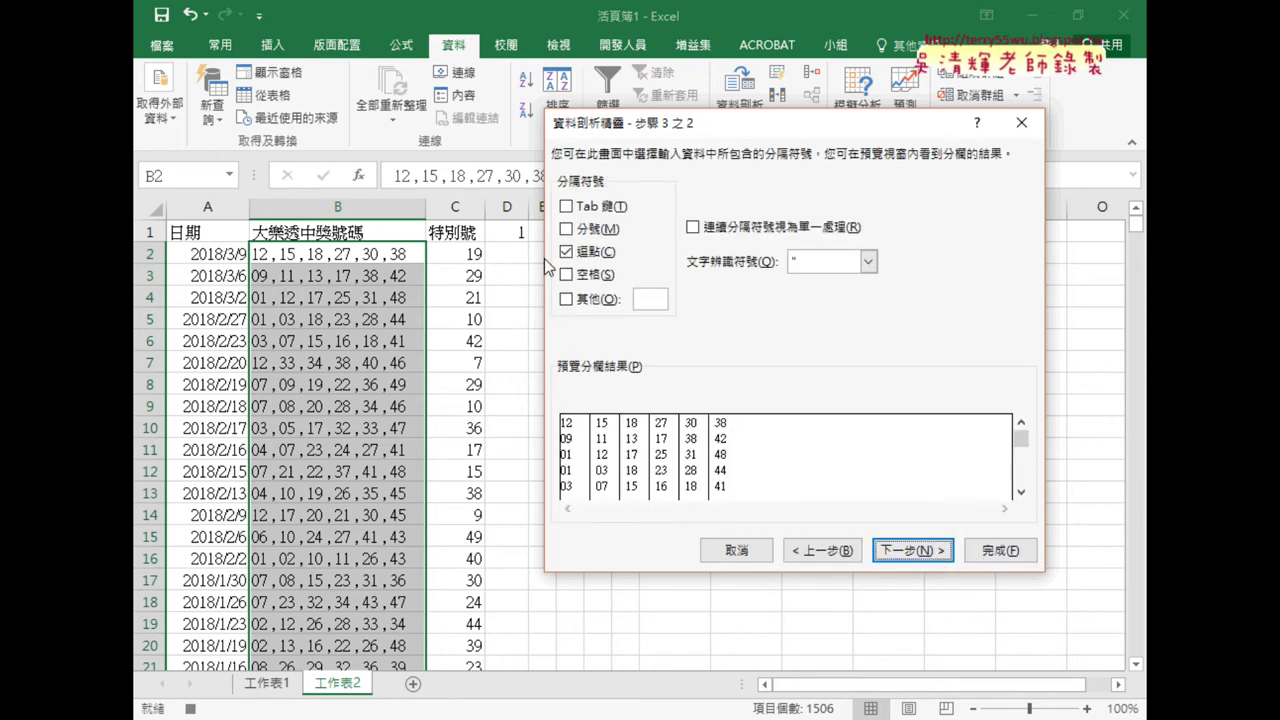
left_click(913, 551)
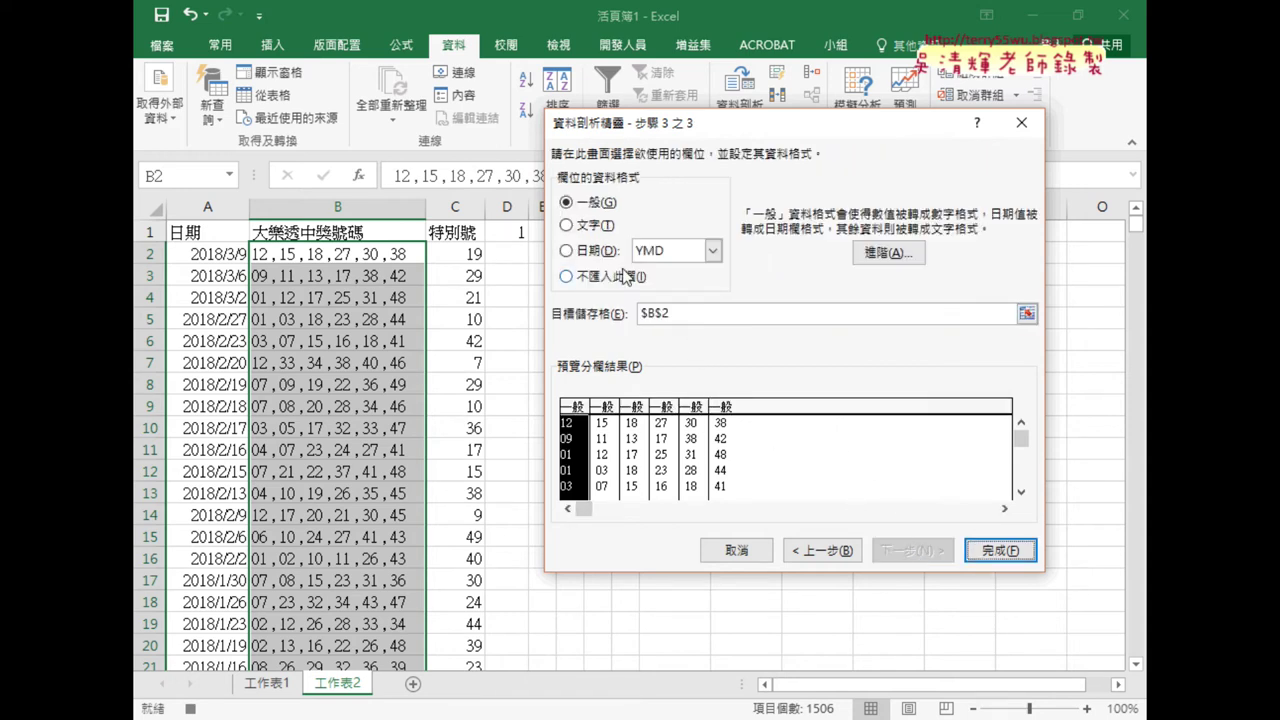
left_click(672, 315)
left_click(672, 316)
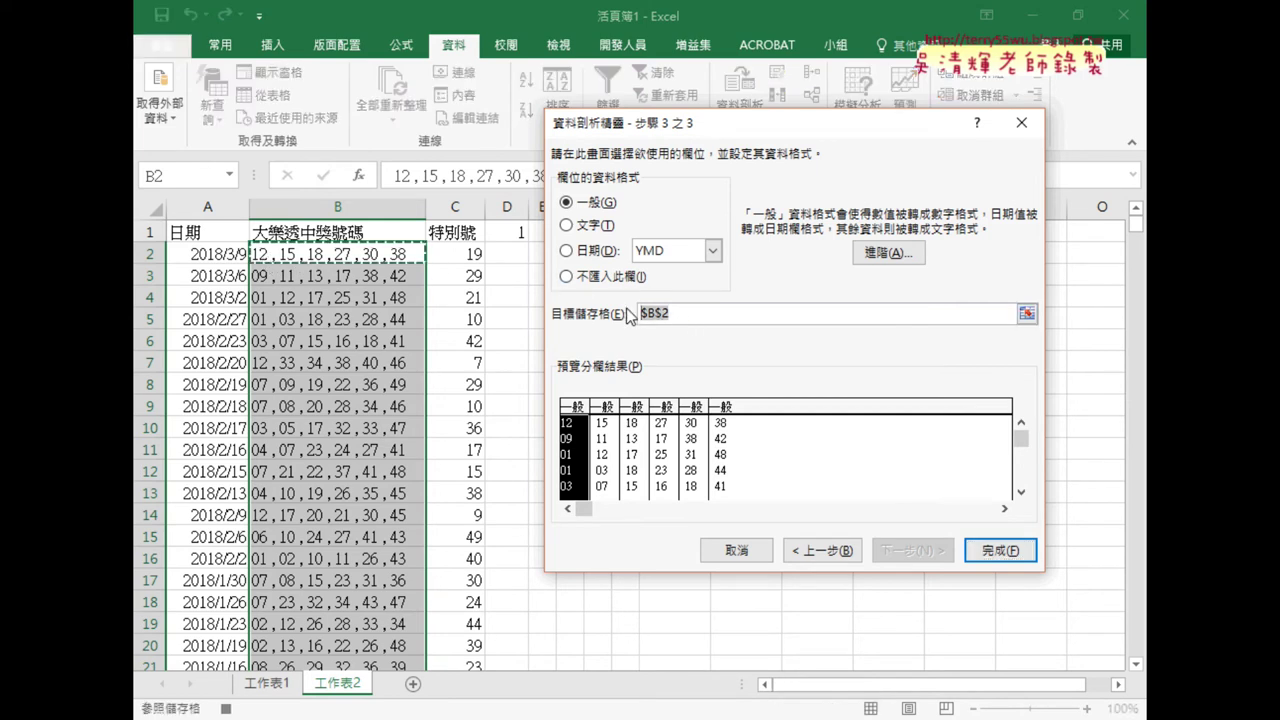
left_click(512, 256)
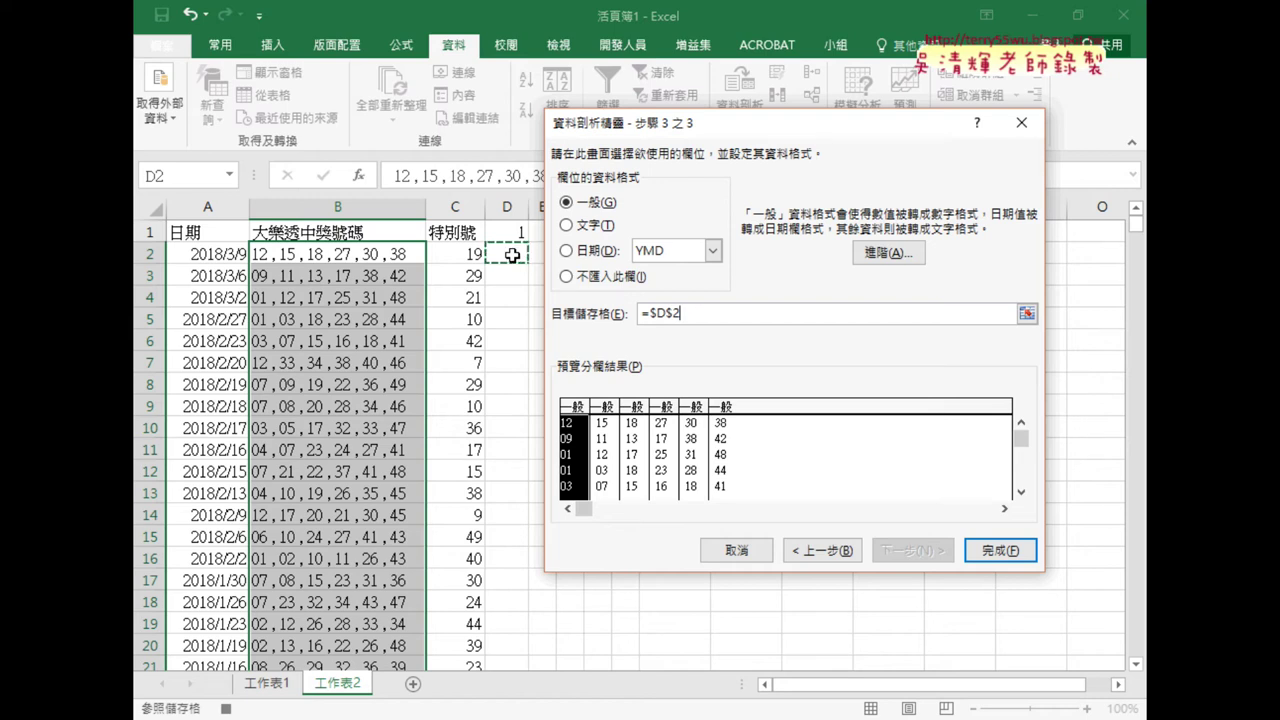
left_click(994, 552)
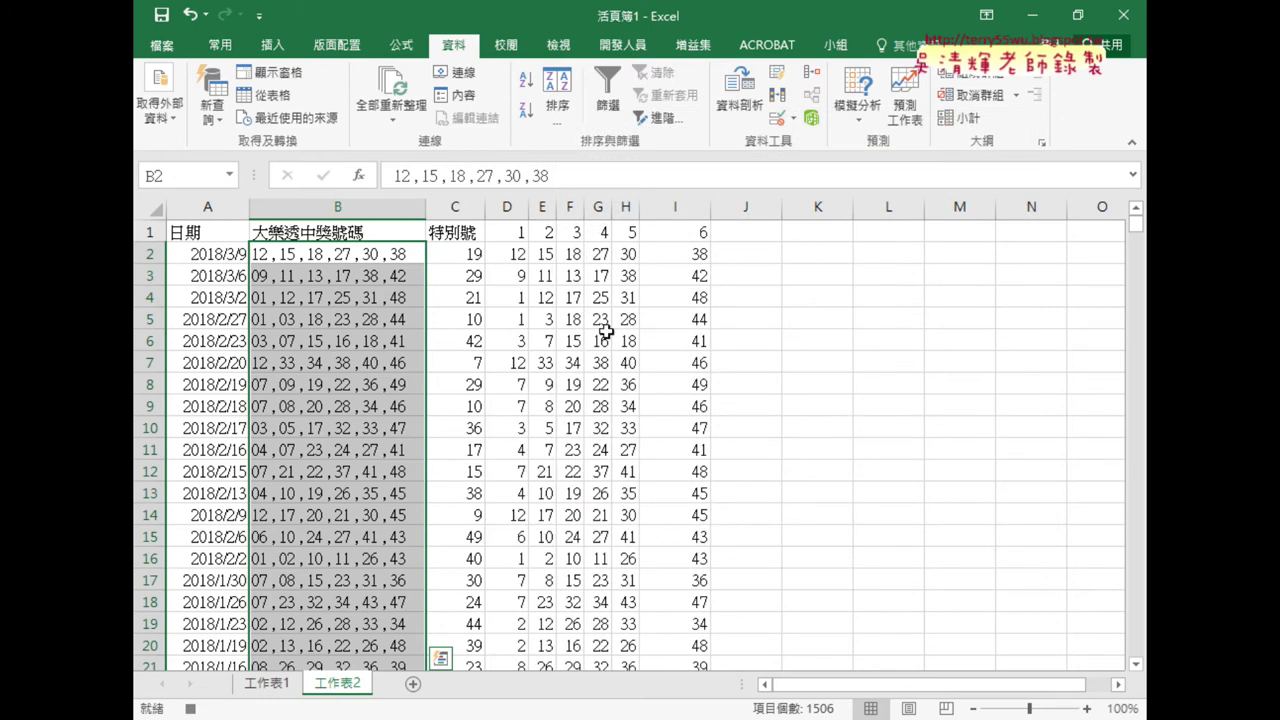
Delete column B (大樂透中獎號碼) and stop the macro recording.
left_click(358, 209)
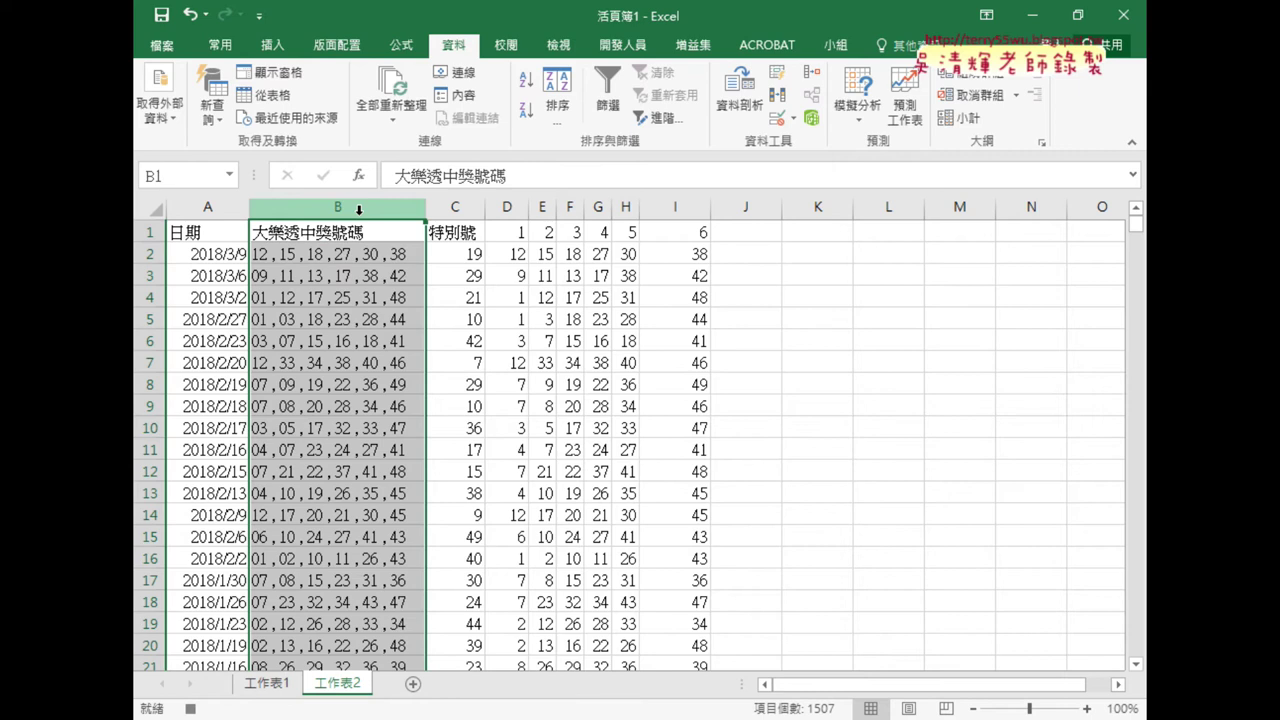
right_click(360, 363)
left_click(420, 525)
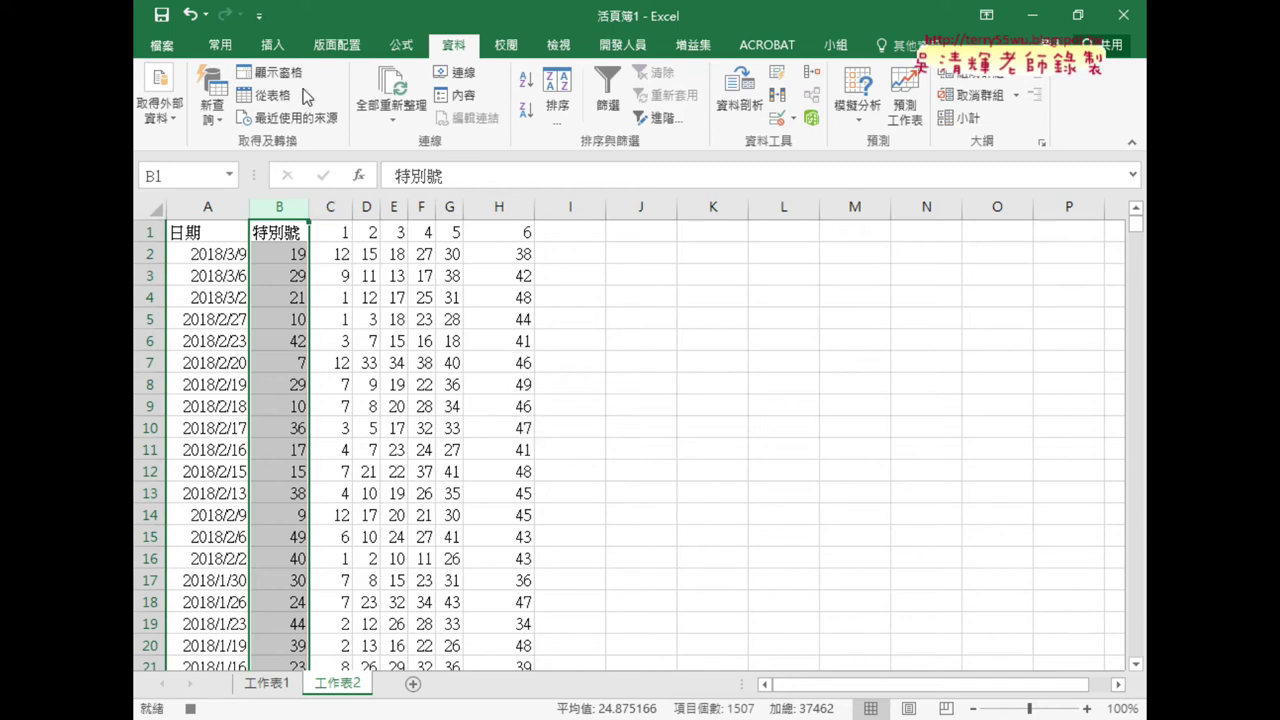
left_click(620, 45)
left_click(283, 72)
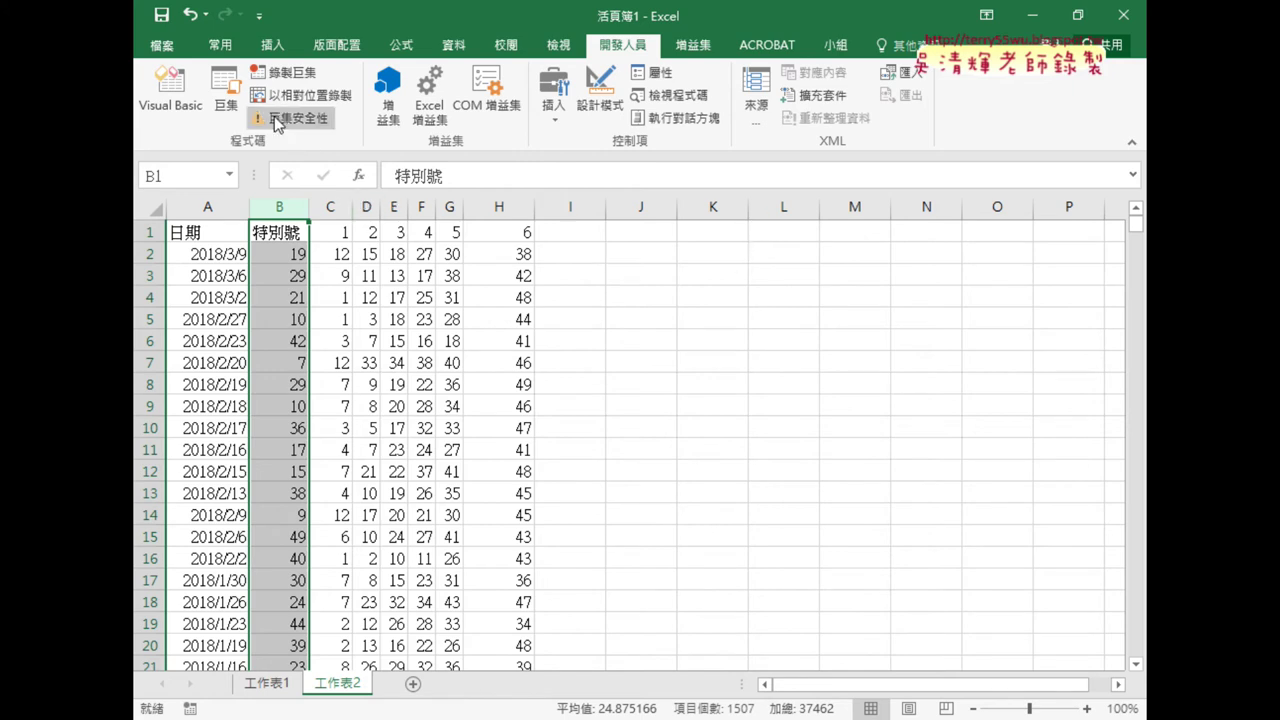
Open the 資料剖析 macro from the Macros list for editing.
left_click(226, 98)
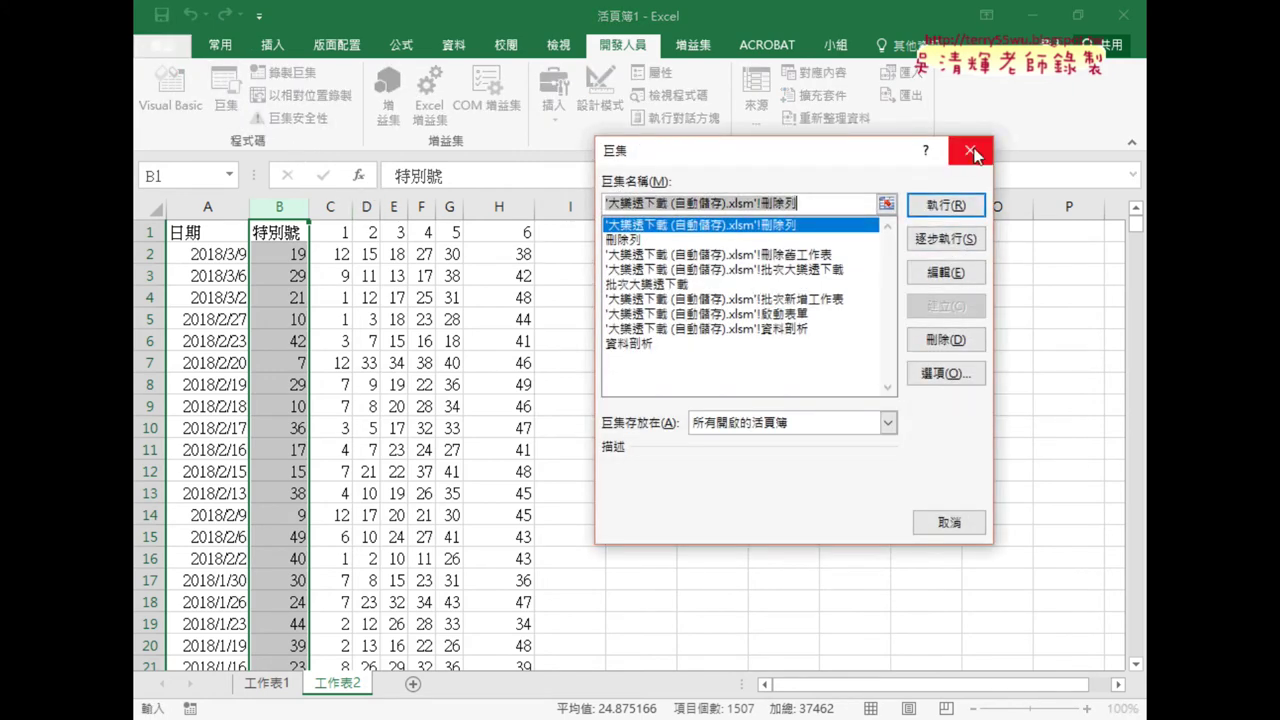
left_click(650, 343)
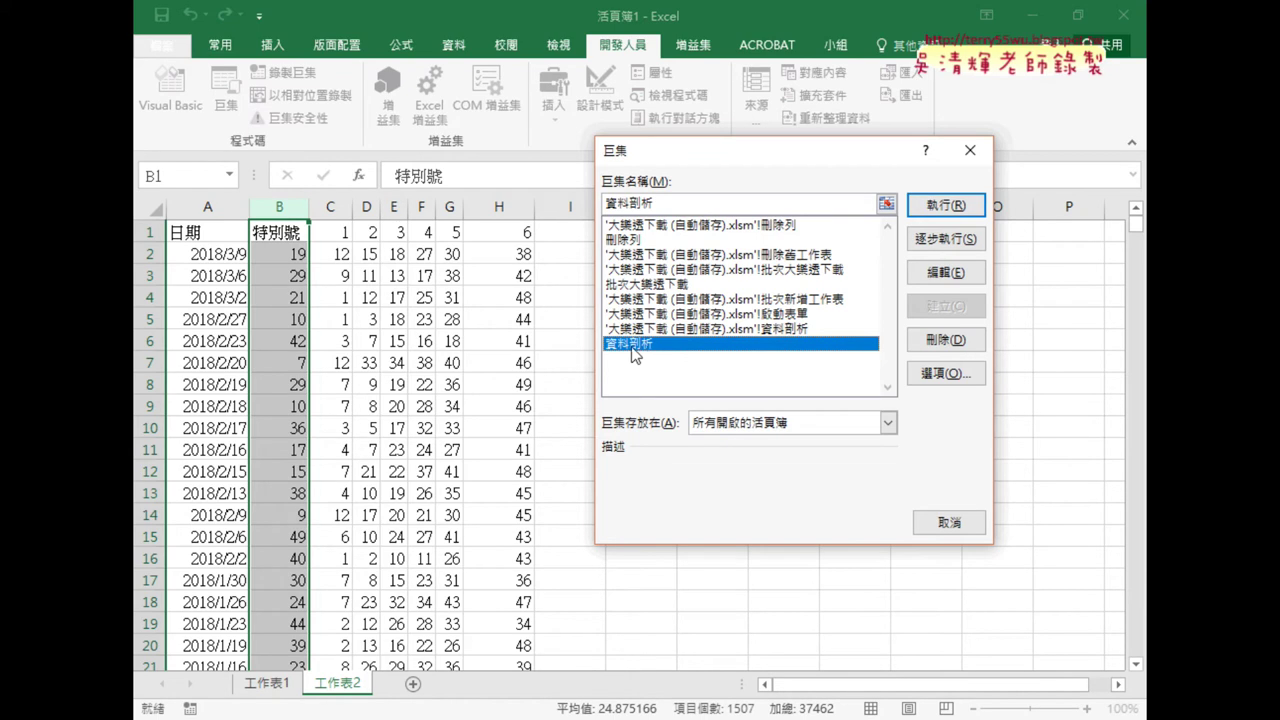
left_click(946, 274)
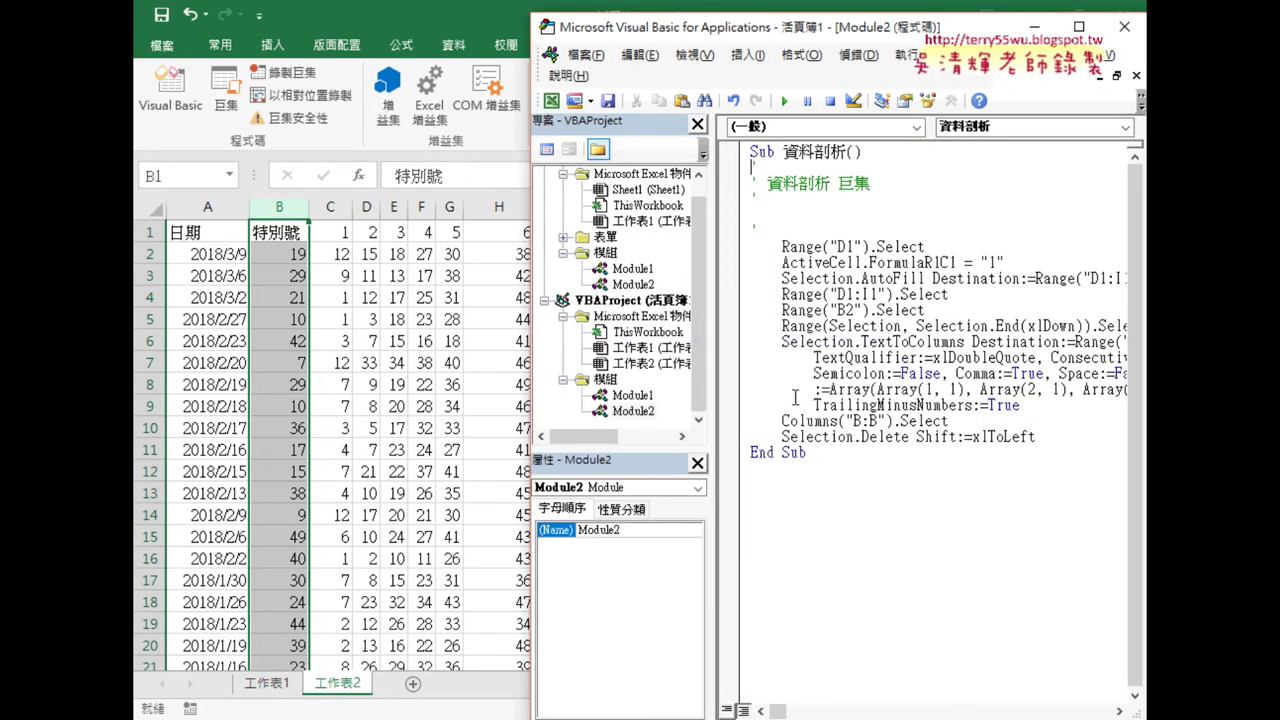
left_click(635, 413)
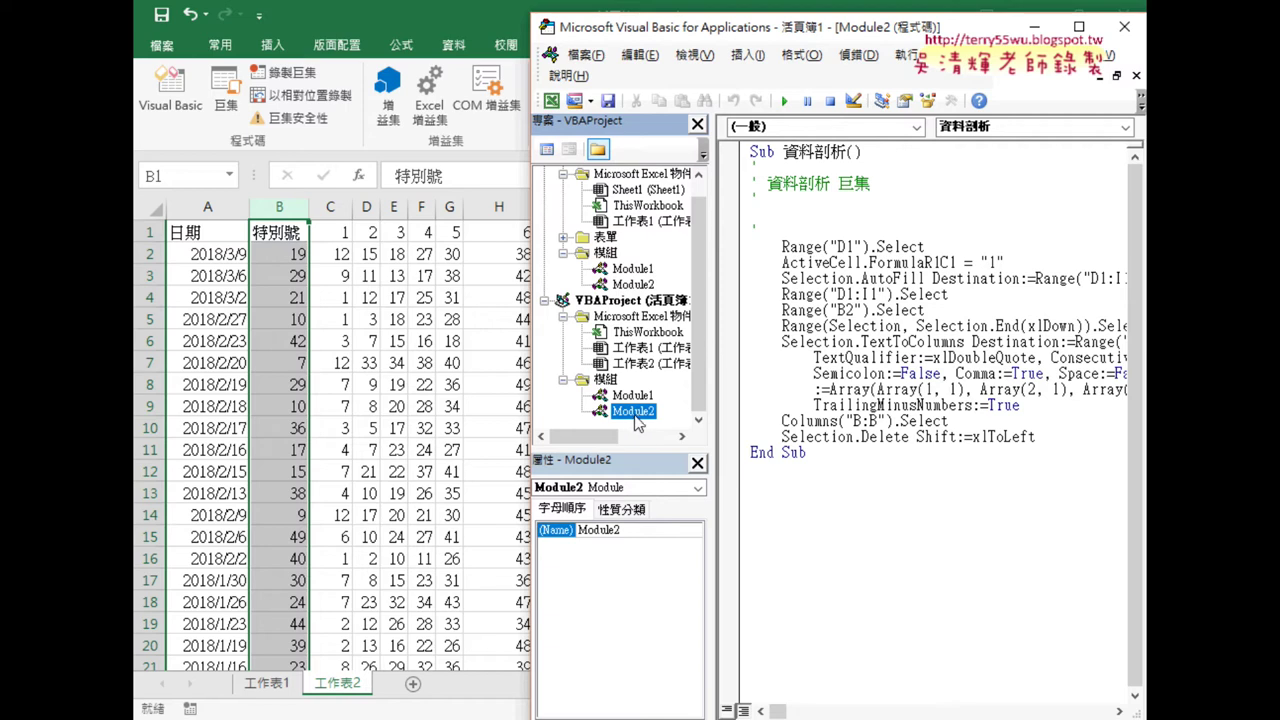
double_click(632, 396)
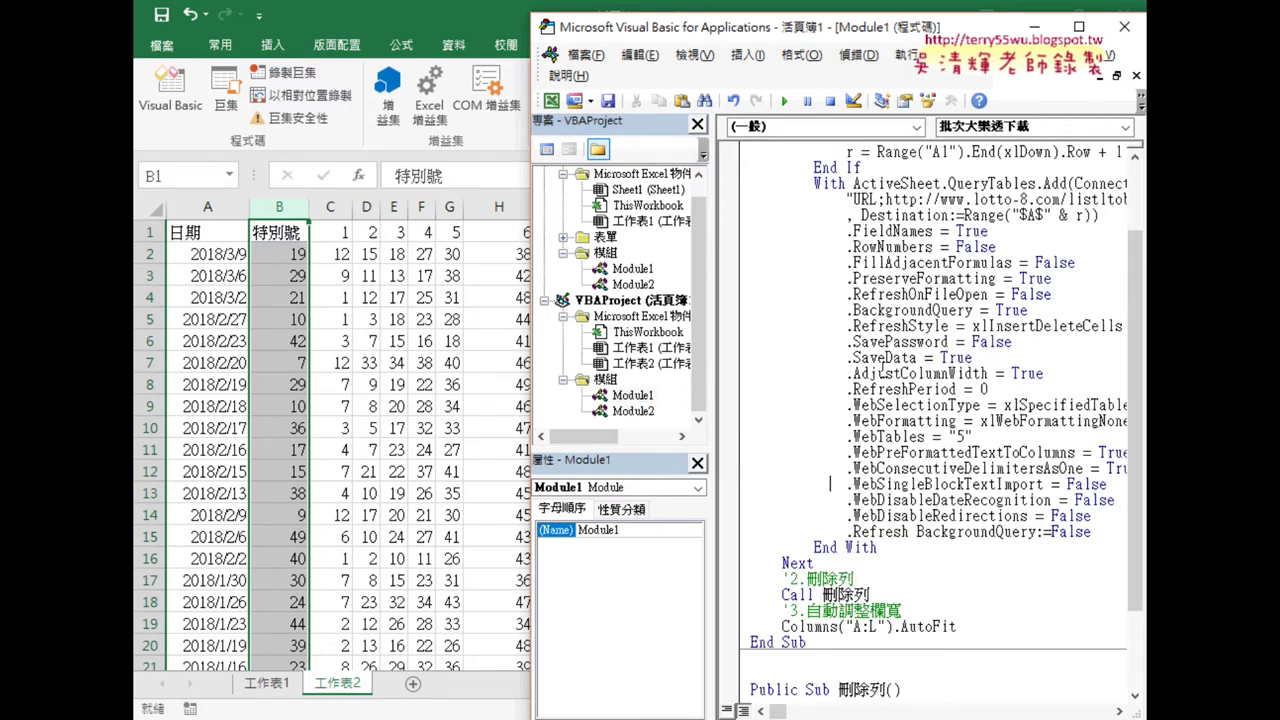
scroll(873, 420, "down", 2)
left_click(768, 688)
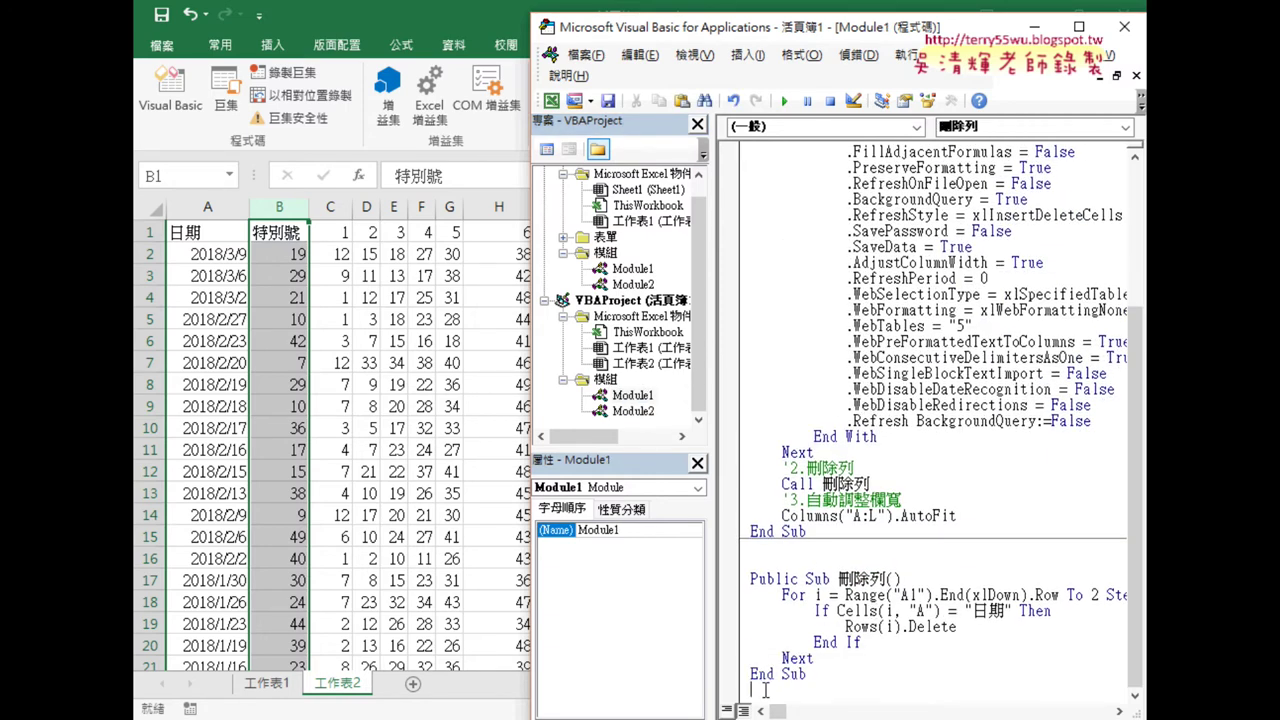
double_click(648, 412)
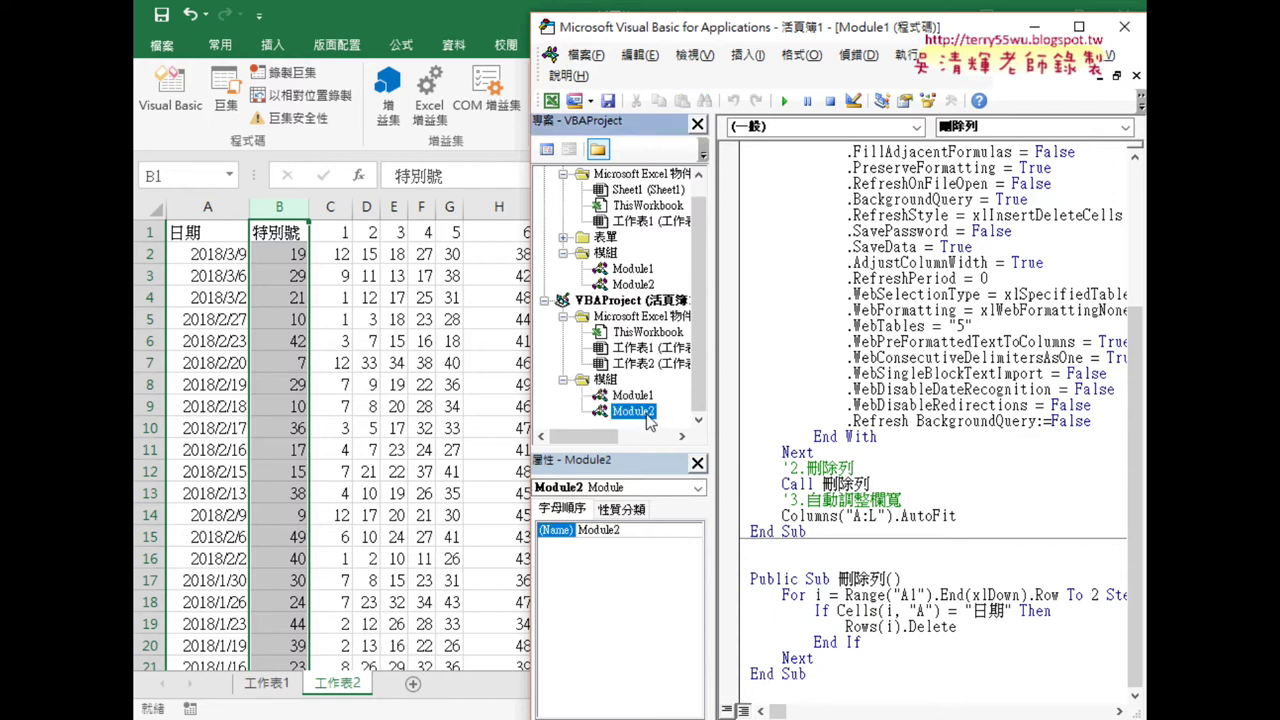
Cut the 資料剖析 Sub from Module2 and paste it into Module1 below 刪除列.
left_click_drag(822, 455, 752, 140)
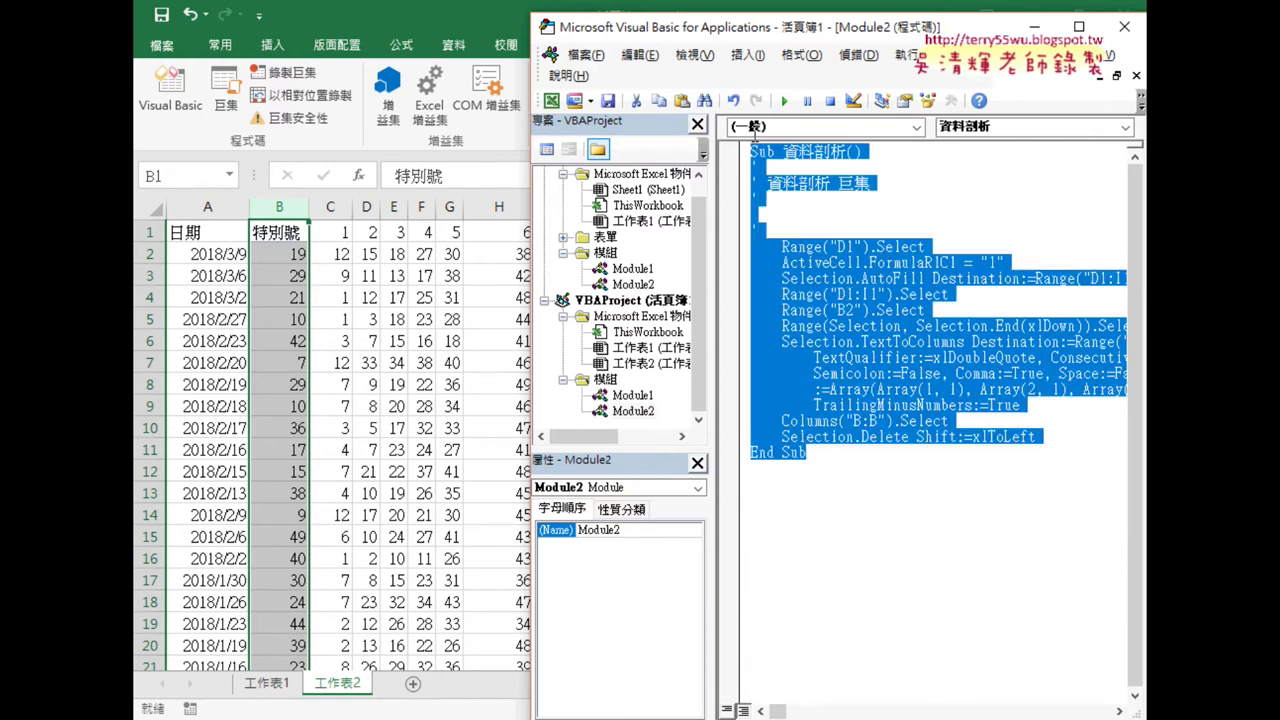
right_click(826, 262)
left_click(861, 274)
double_click(636, 397)
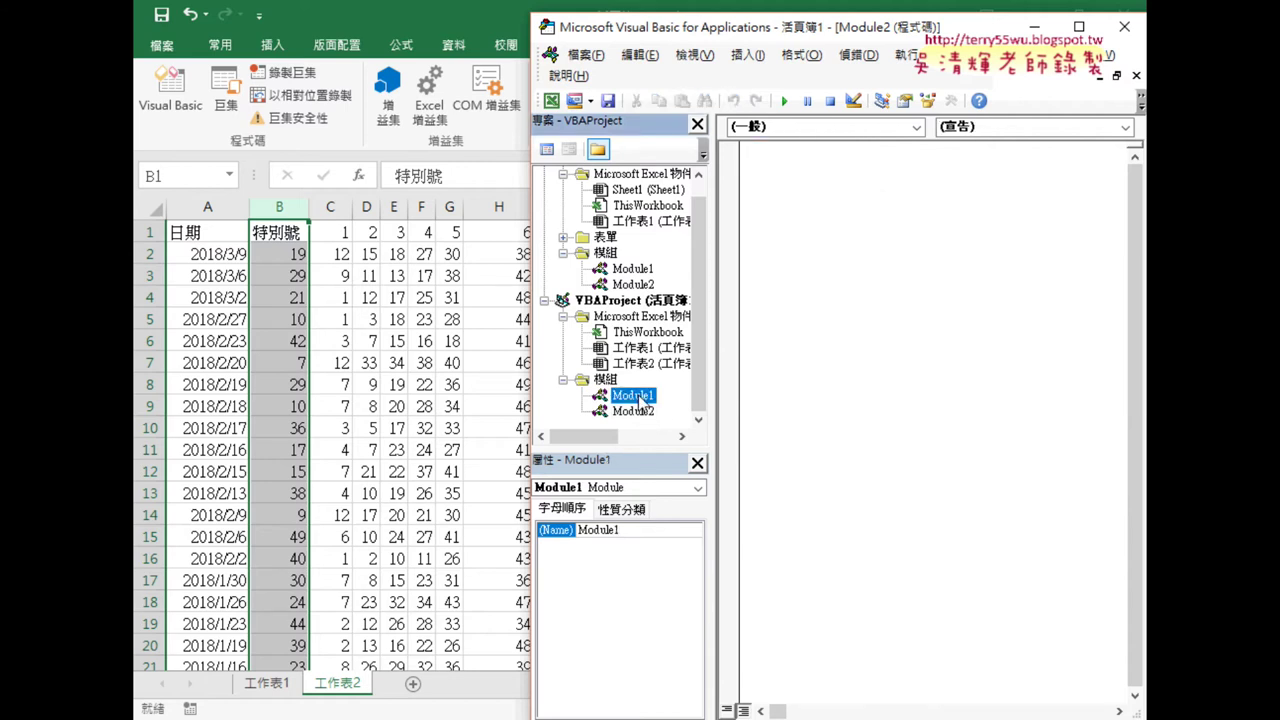
right_click(762, 690)
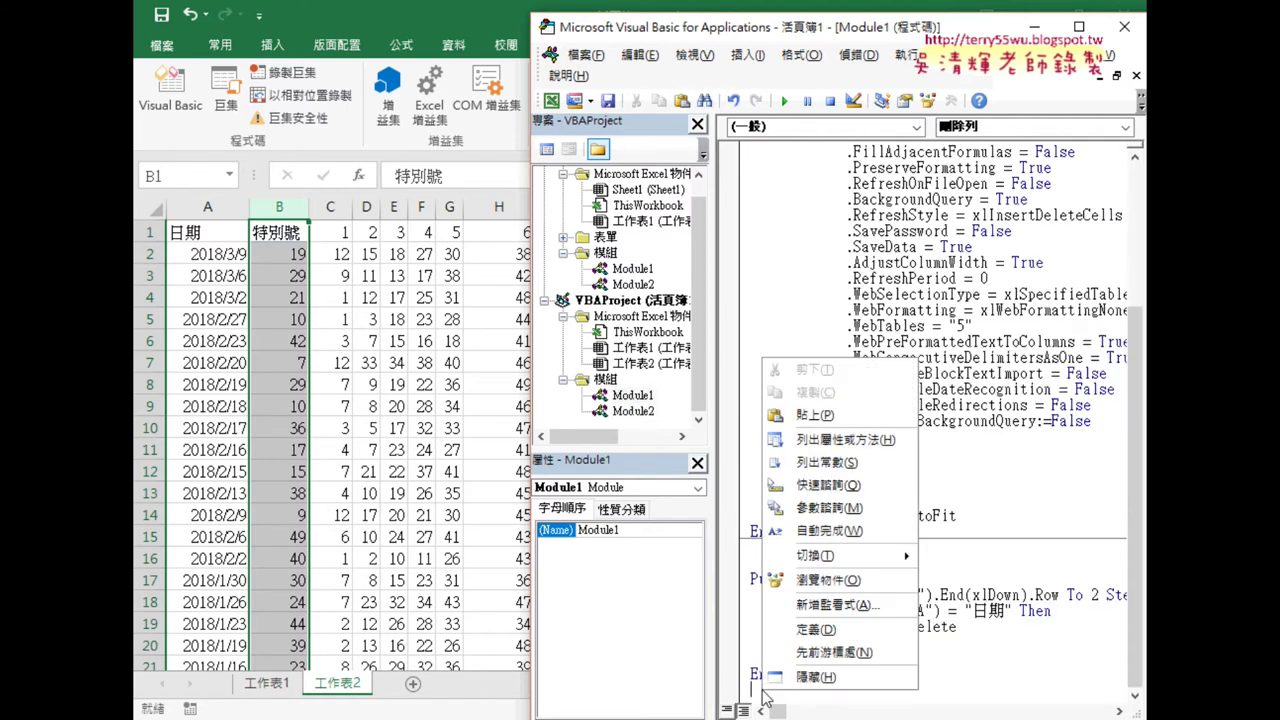
left_click(795, 436)
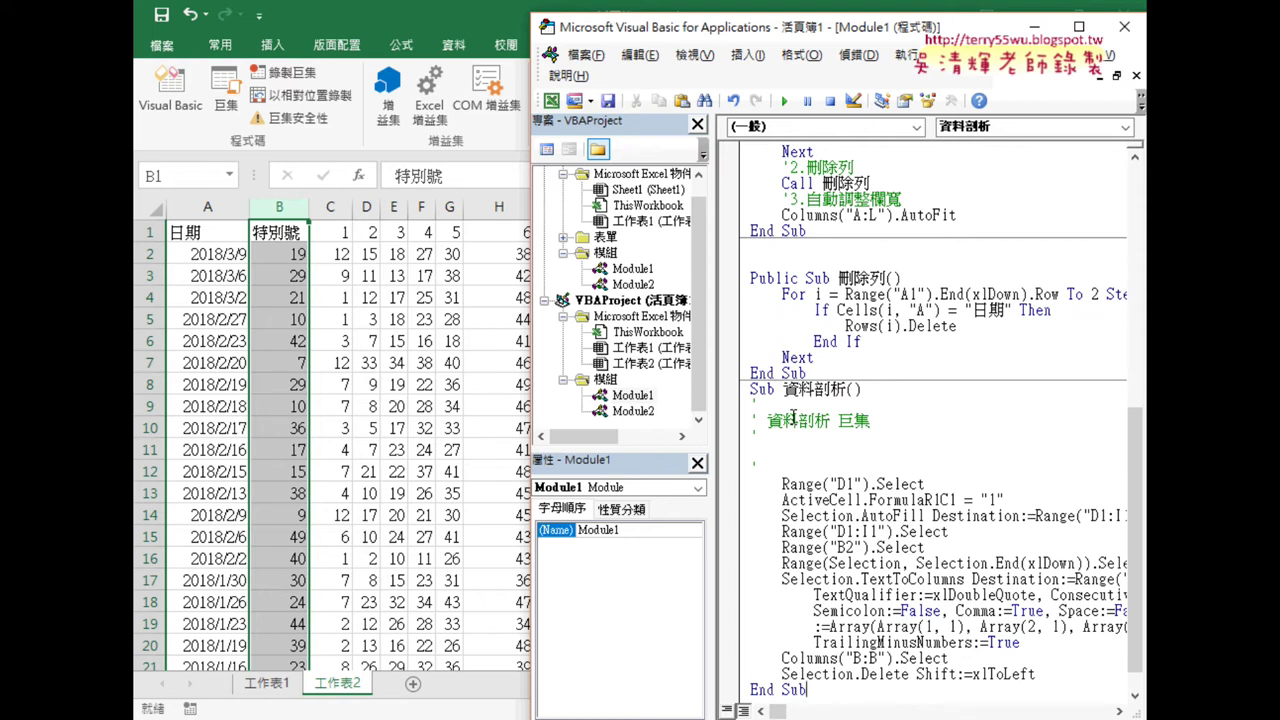
Remove Module2 from the project without exporting it.
right_click(628, 411)
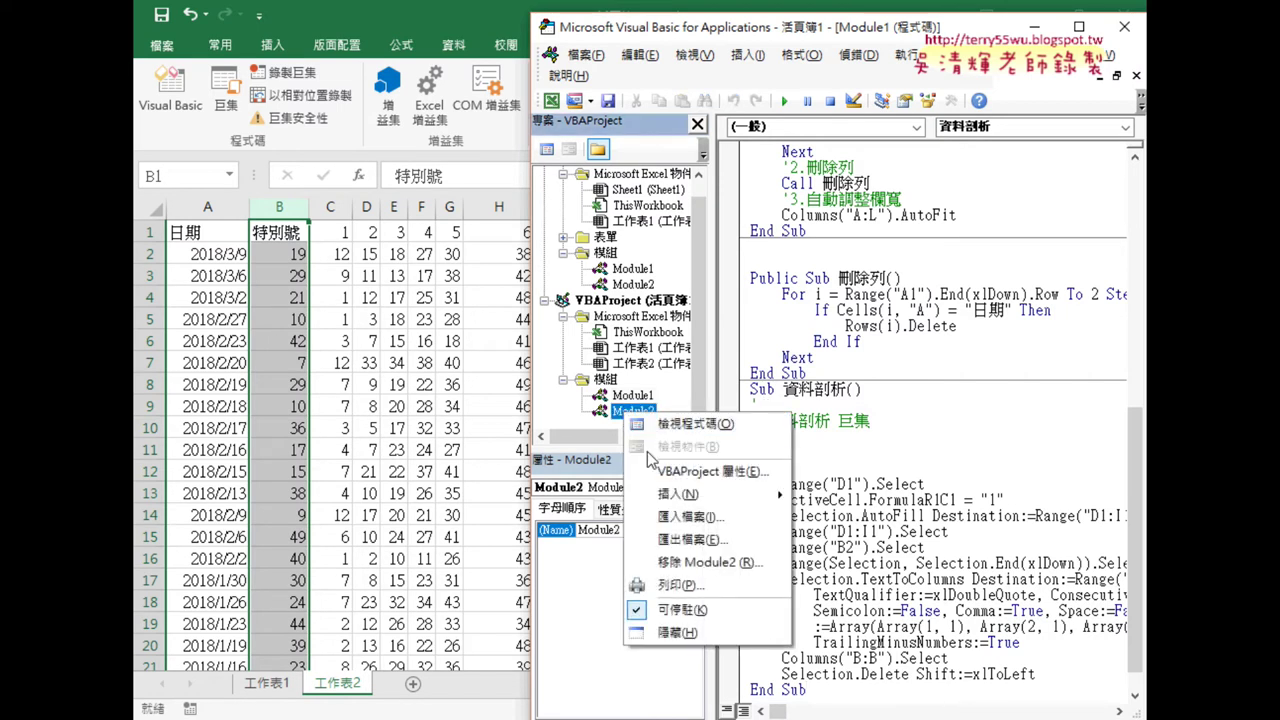
left_click(710, 562)
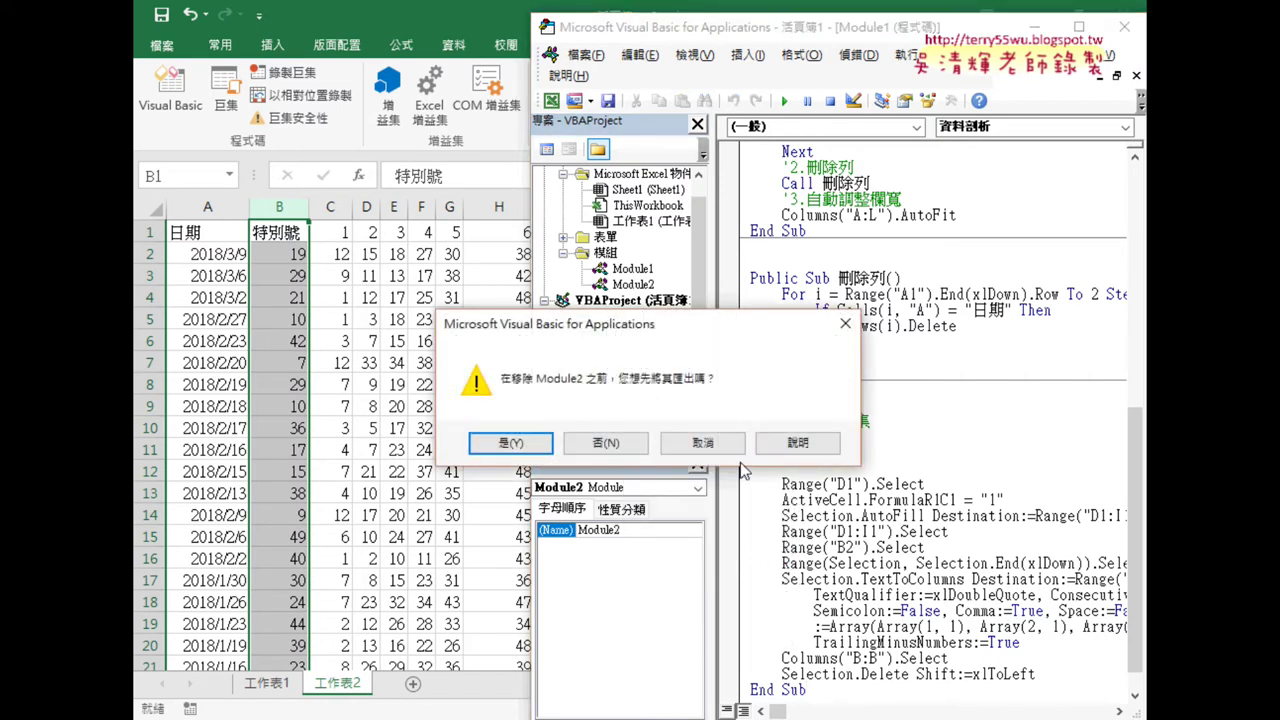
left_click(605, 442)
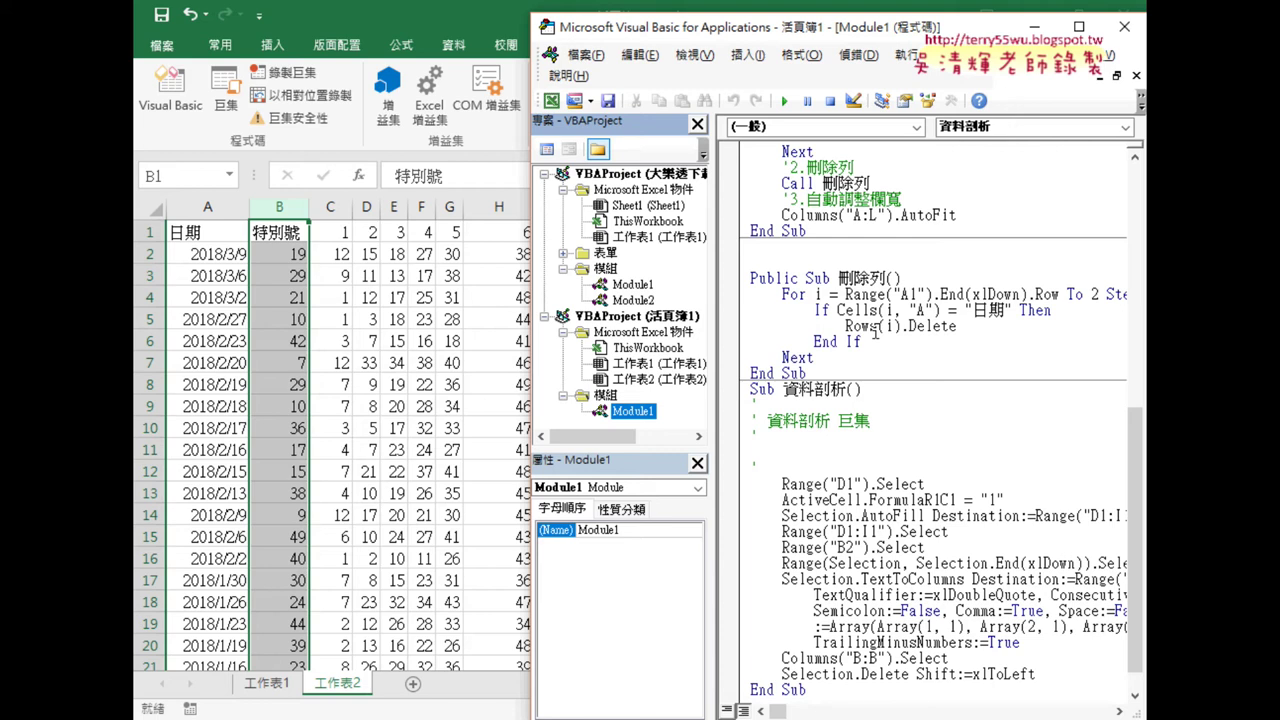
left_click(872, 183)
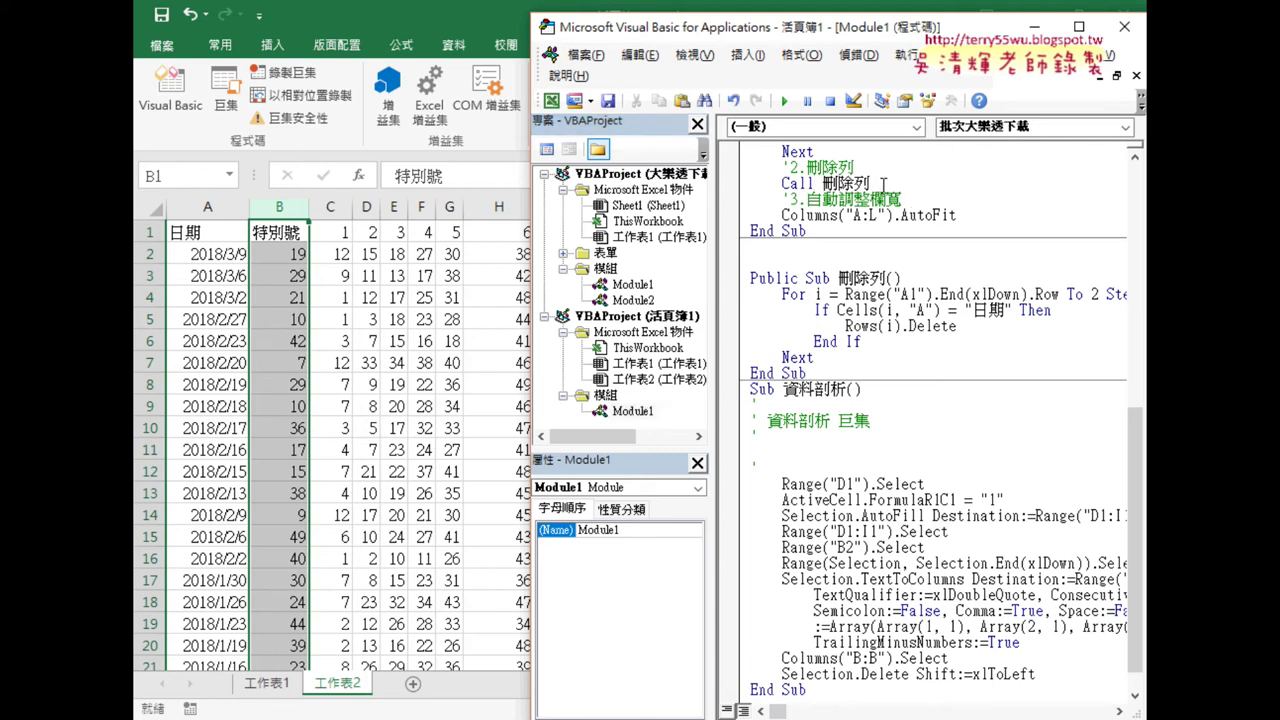
Add a '3.資料剖析' comment line after Call 刪除列 and begin a call statement.
key("Return")
type("古")
key("BackSpace")
type("'3.")
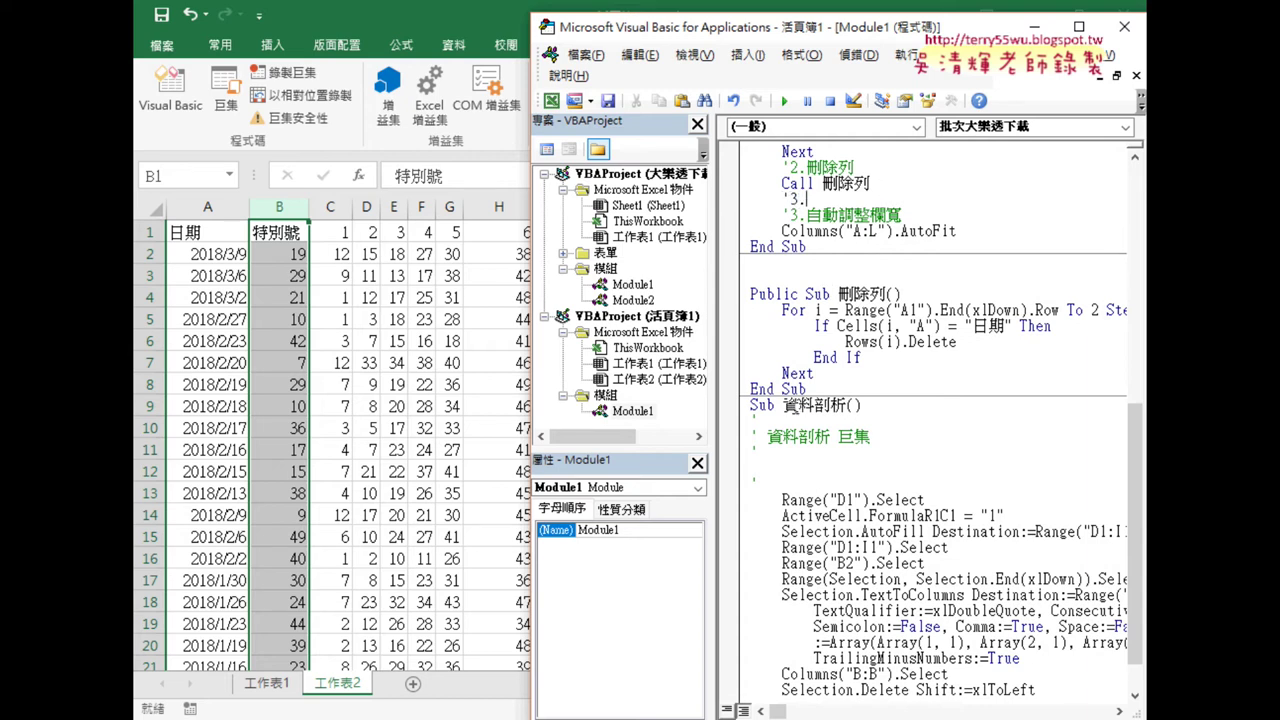
left_click_drag(784, 405, 846, 405)
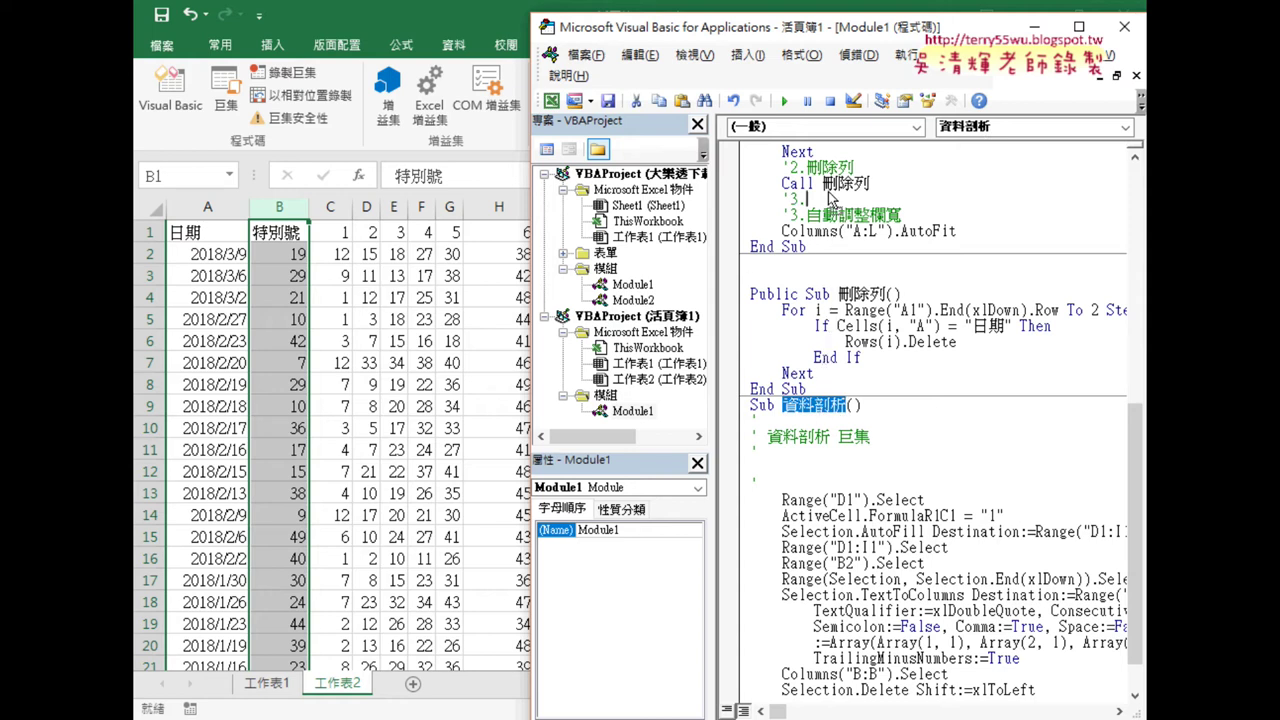
key("ctrl+v")
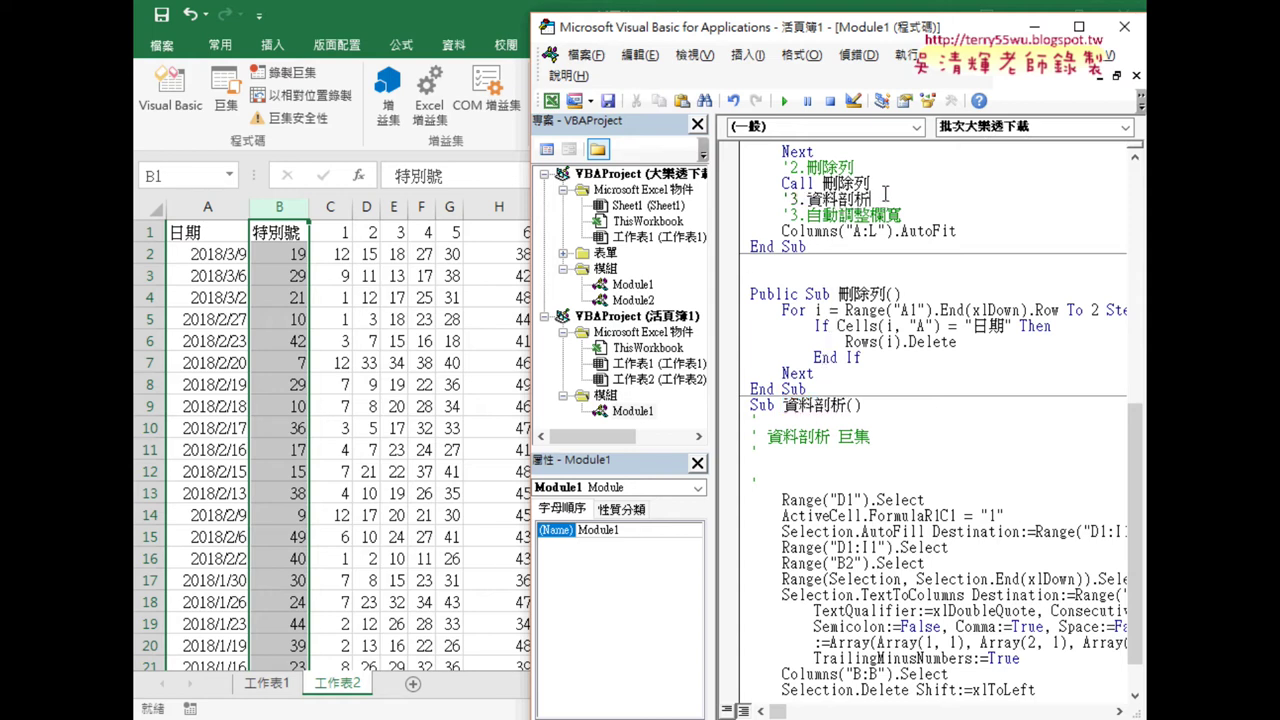
key("Return")
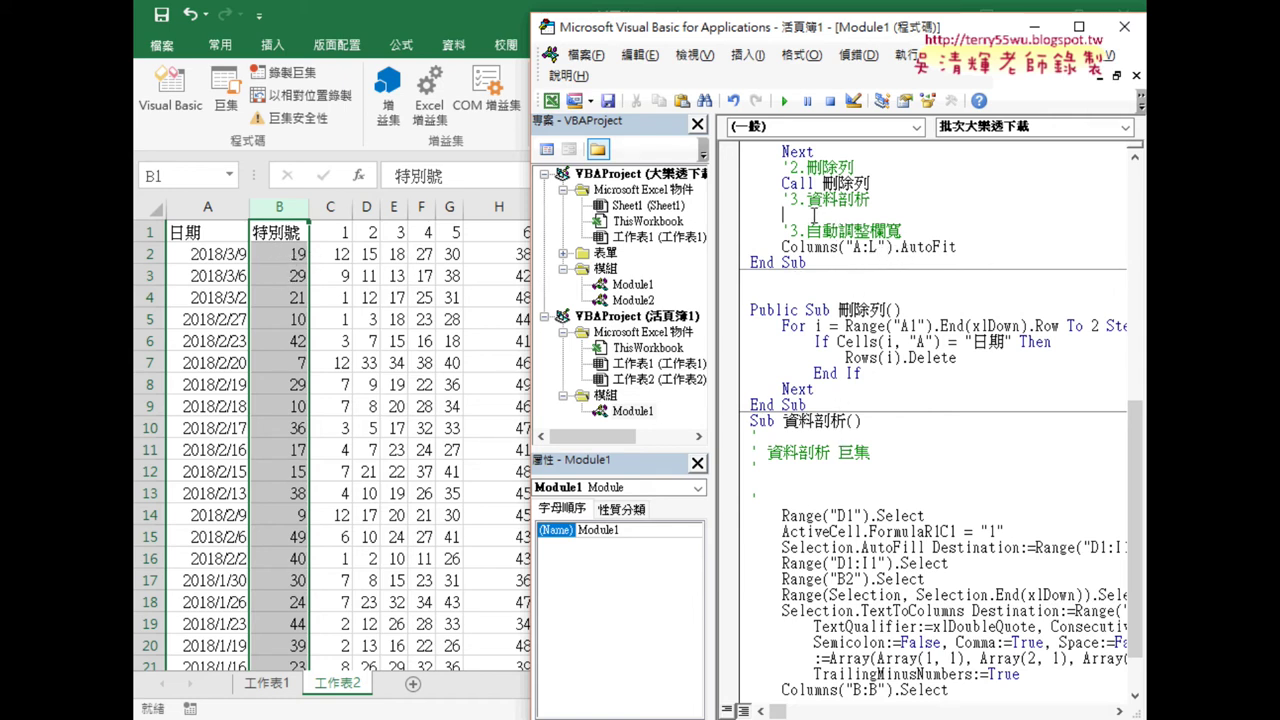
type("ca")
type("ll")
Complete the new line as 'Call 資料剖析', dismissing the compile error.
left_click(815, 393)
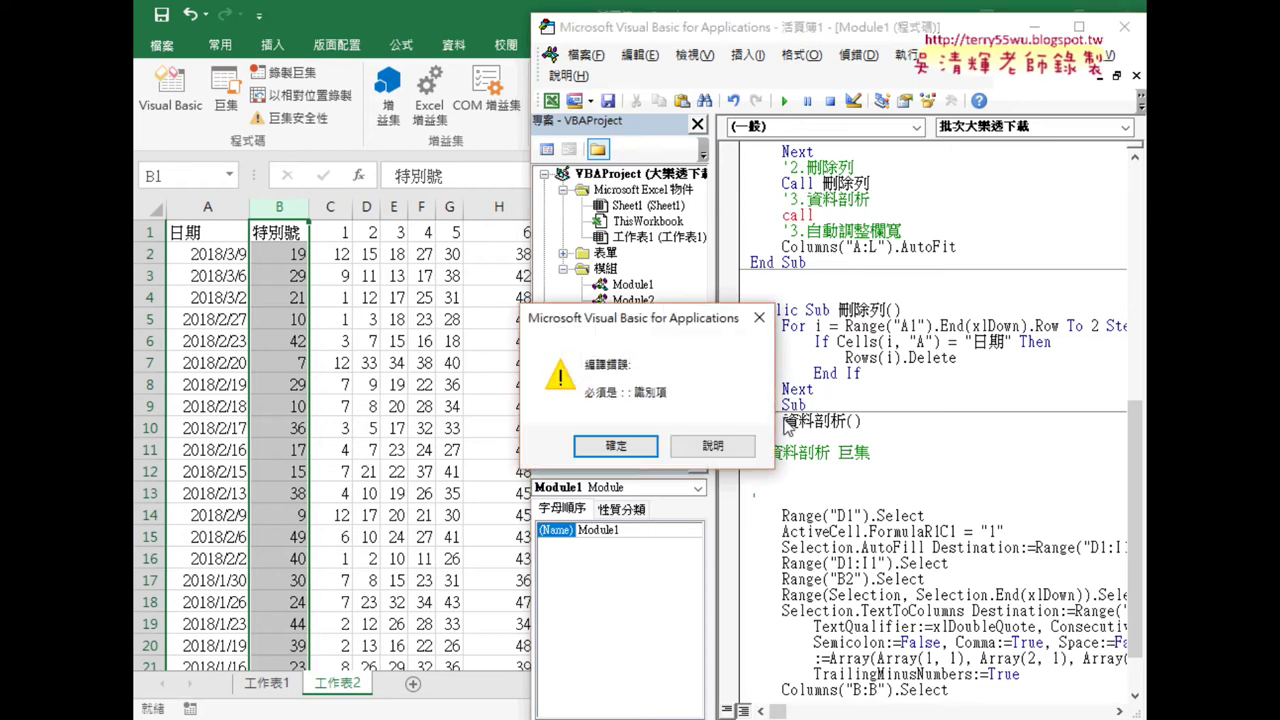
left_click(628, 453)
left_click_drag(782, 421, 847, 421)
key("ctrl+c")
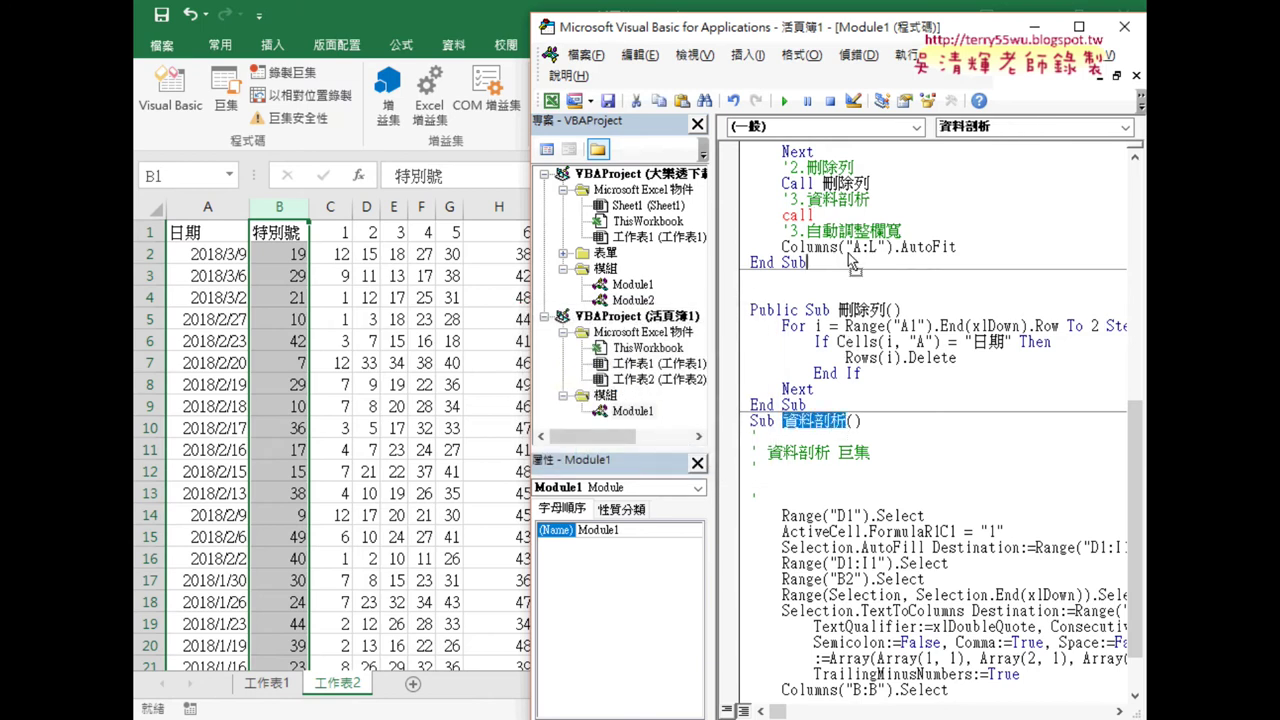
key("ctrl+v")
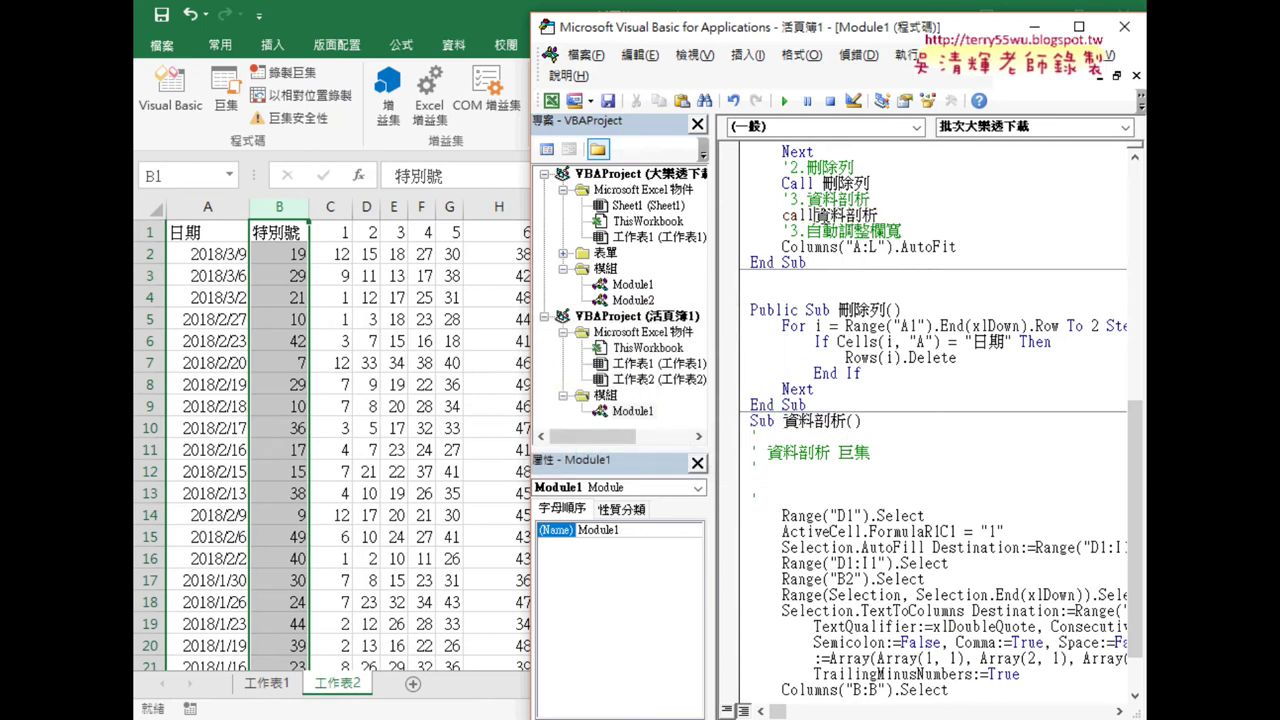
left_click(928, 325)
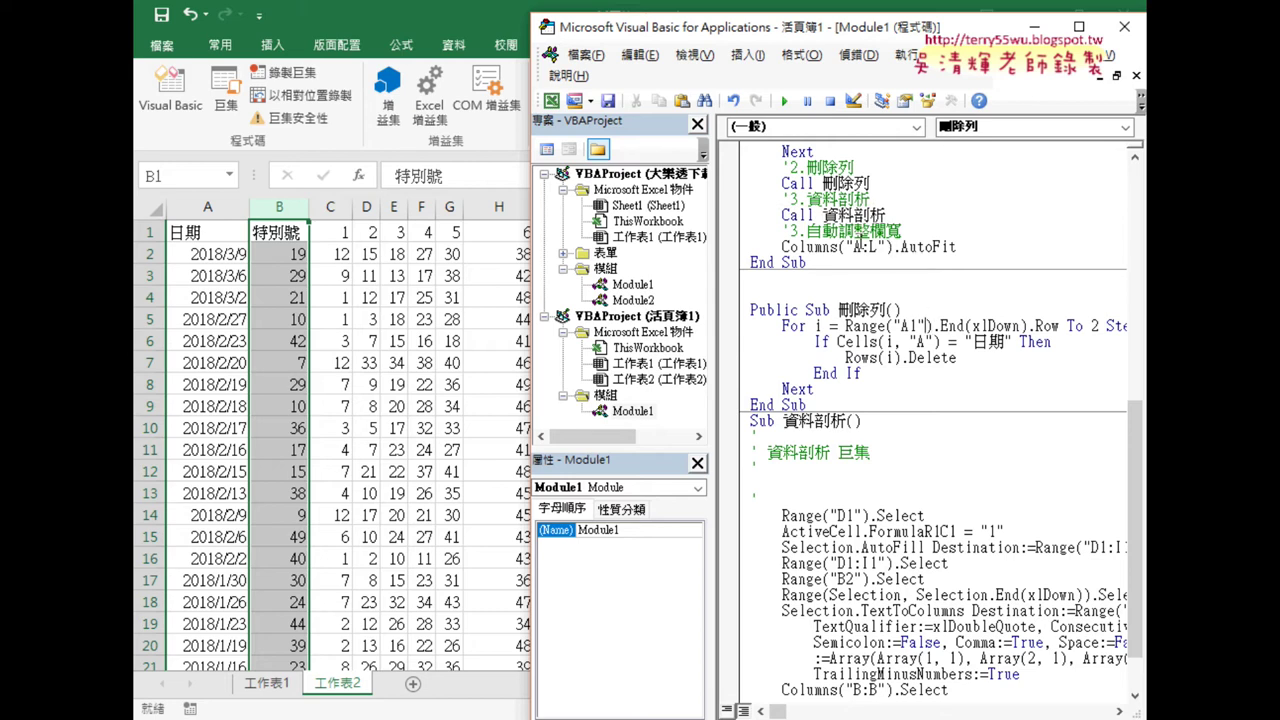
Renumber '3.自動調整欄寬' to '4.自動調整欄寬' and add a new sheet 工作表3.
scroll(864, 280, "up", 2)
scroll(866, 278, "up", 2)
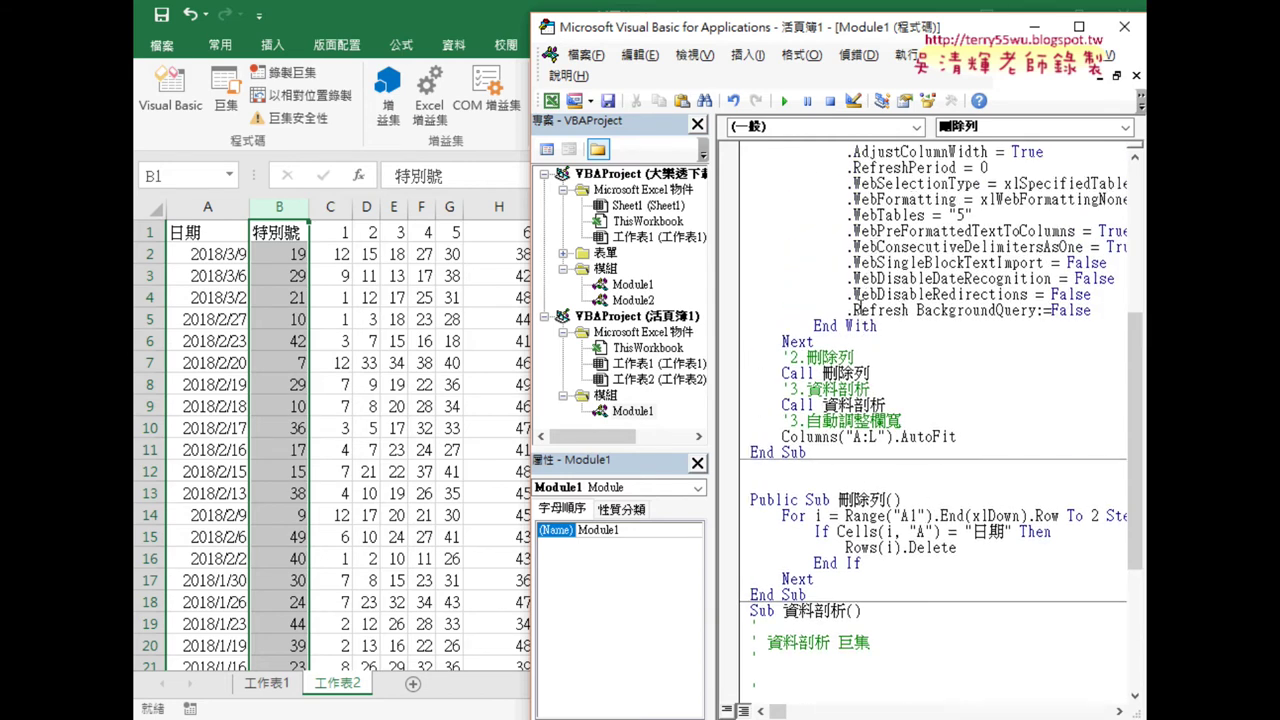
left_click(876, 373)
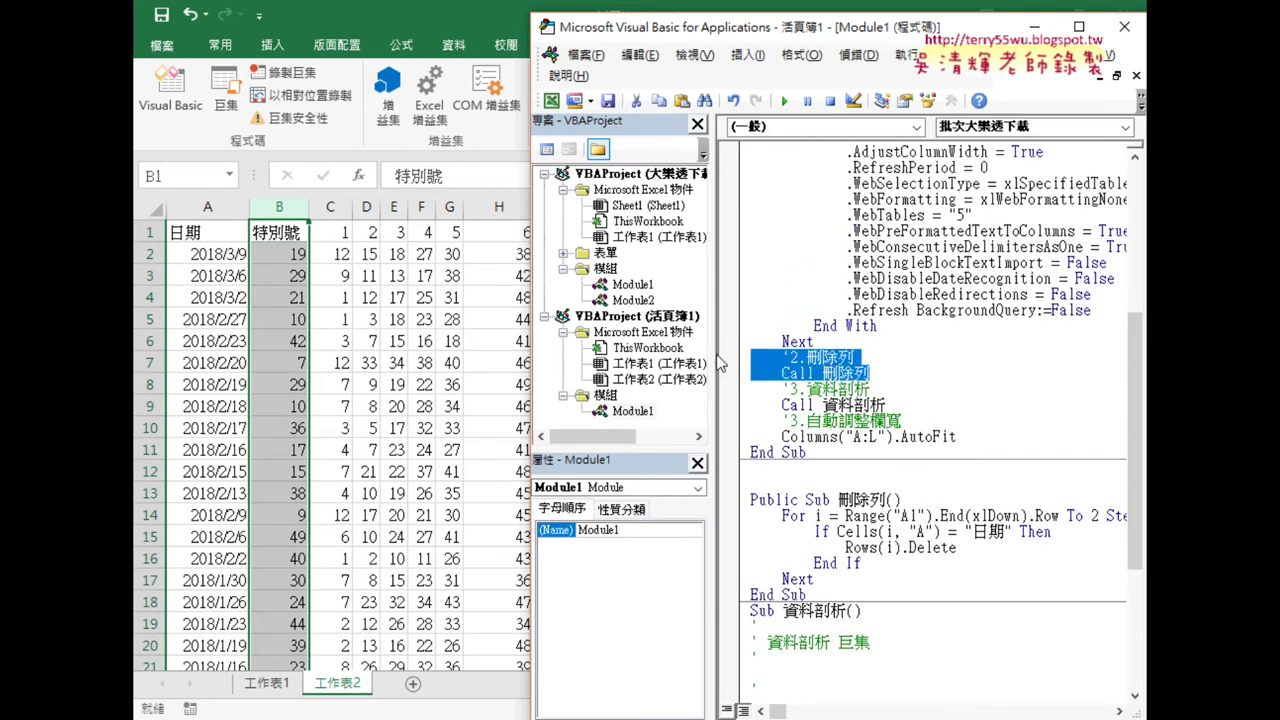
mouse_move(730, 405)
left_mouse_down()
mouse_move(730, 386)
mouse_move(760, 437)
left_mouse_up()
left_click(800, 421)
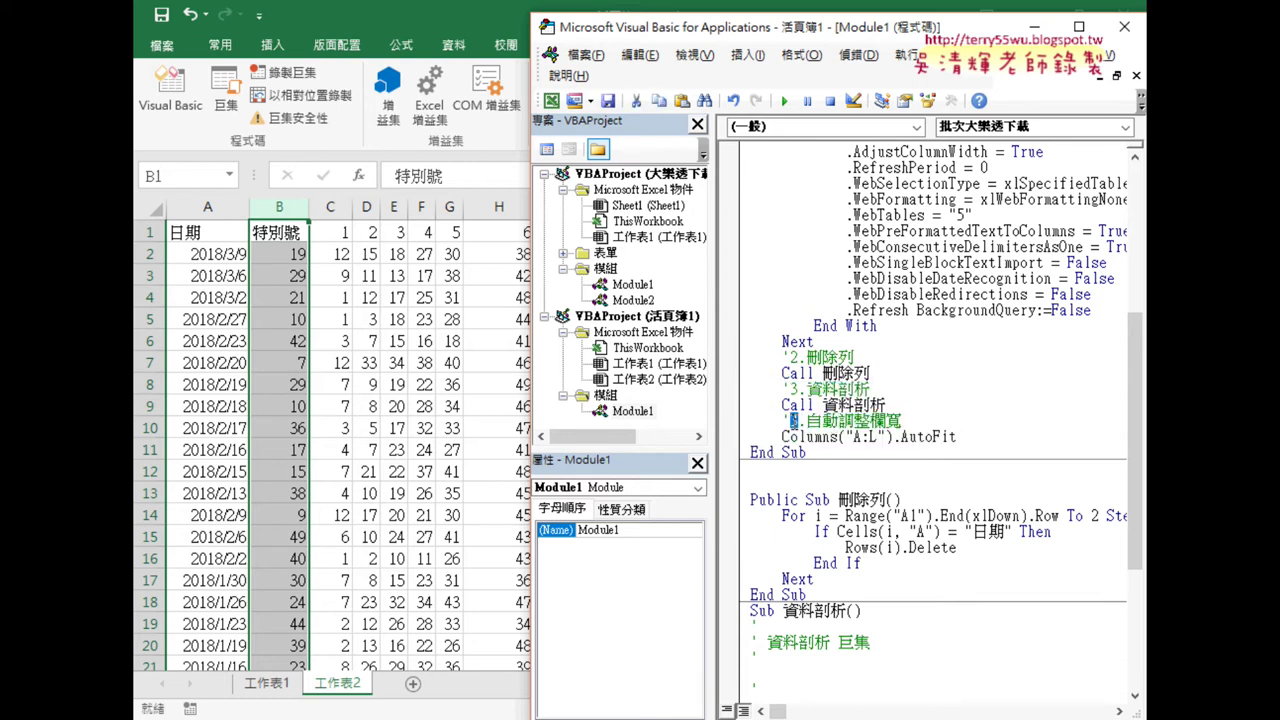
key("BackSpace")
type("4")
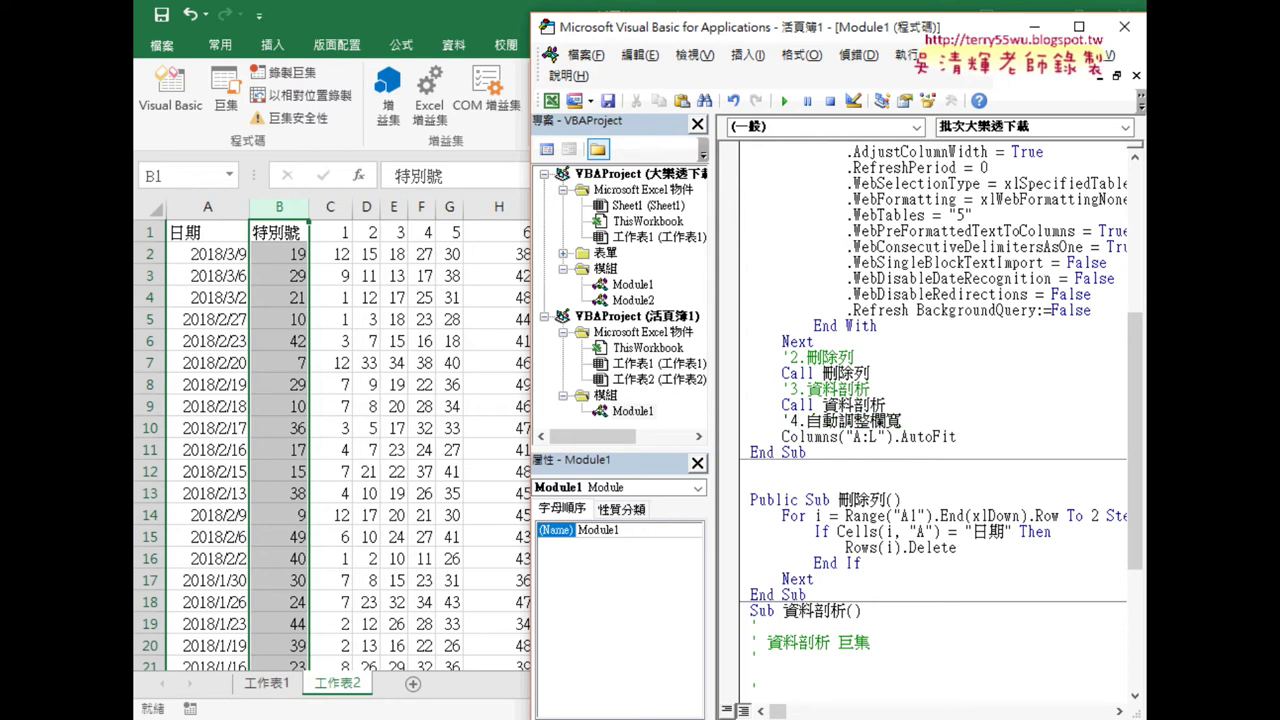
left_click(424, 470)
left_click(413, 684)
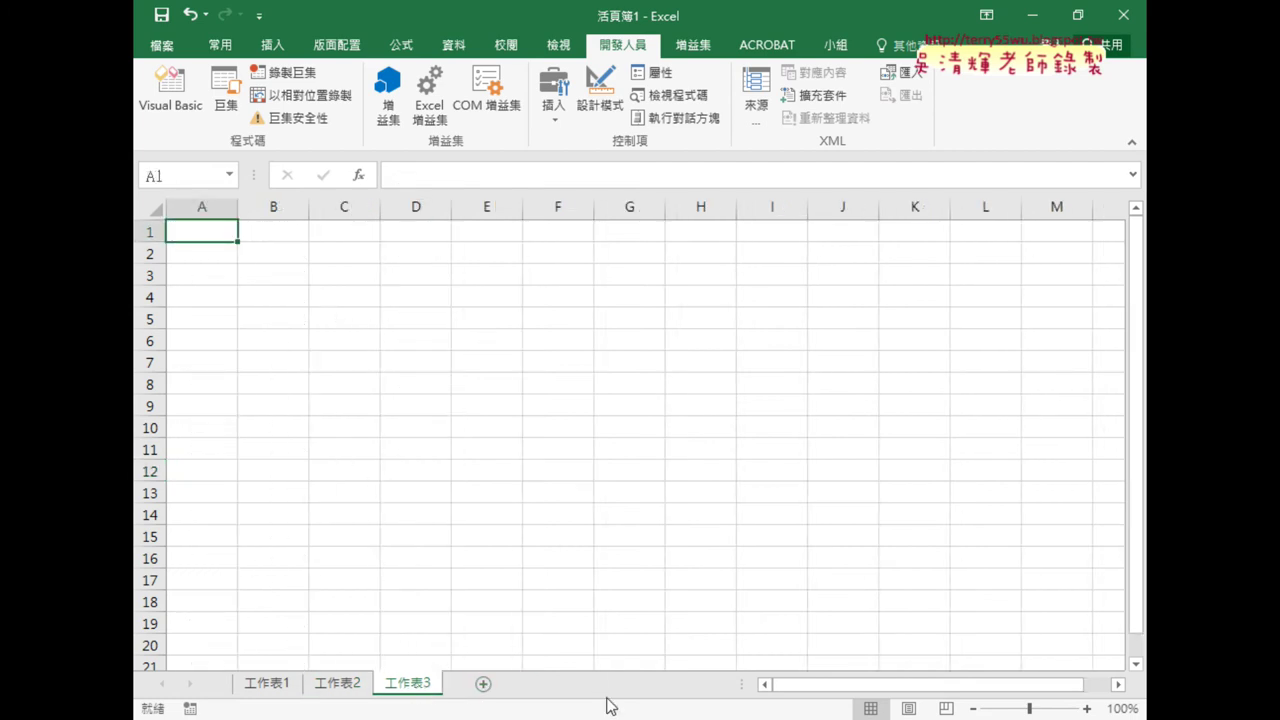
Run 批次大樂透下載 from the VBA editor to fill 工作表3 with draws, then select A1.
left_click(860, 625)
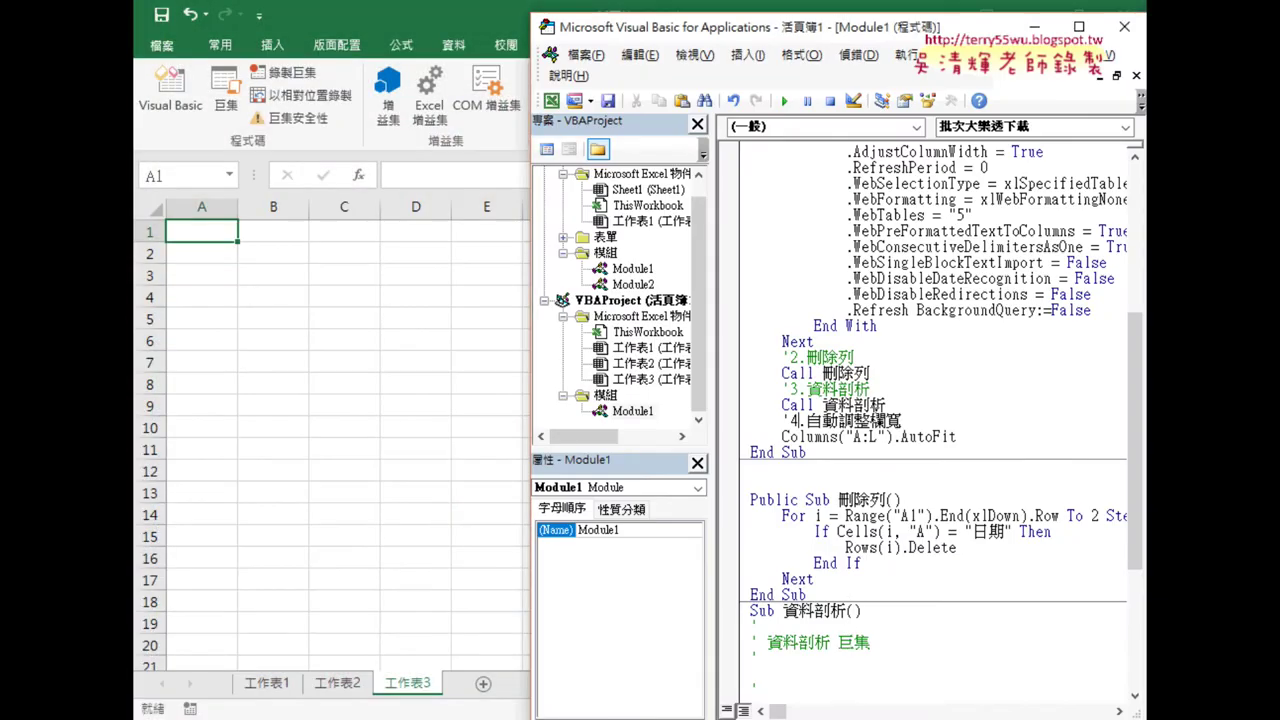
scroll(872, 405, "up", 4)
scroll(872, 390, "up", 3)
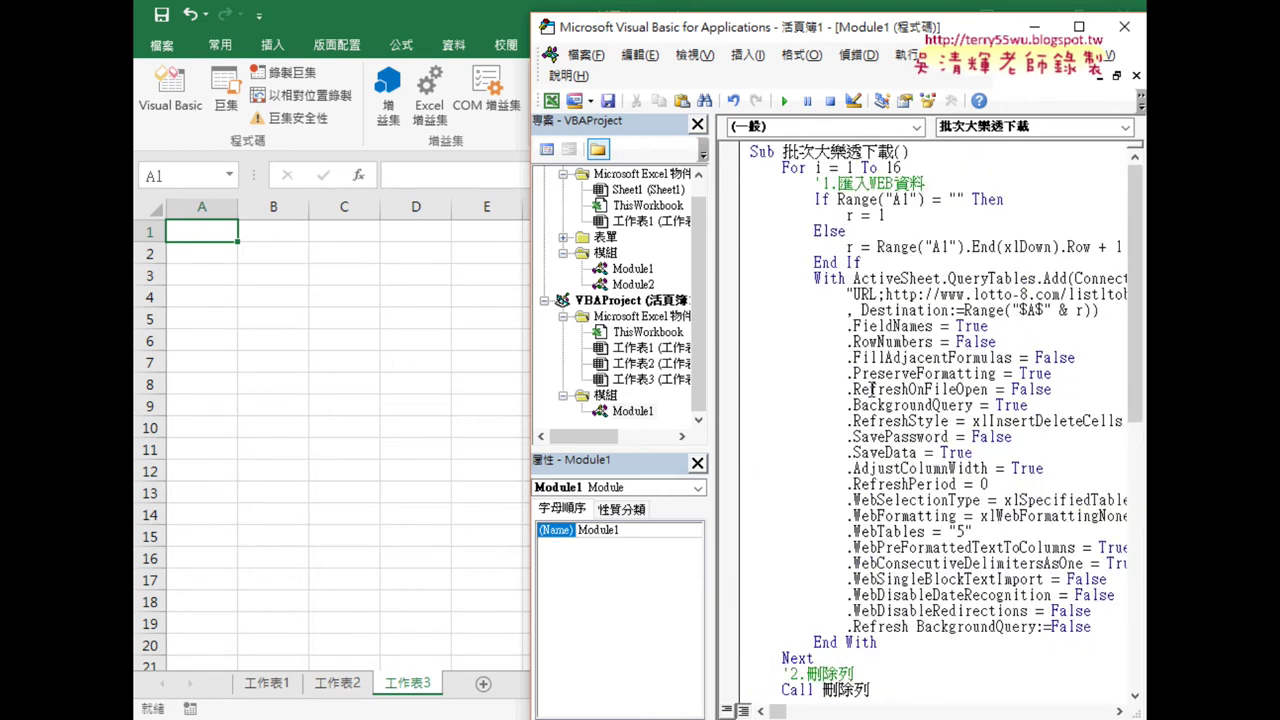
scroll(872, 389, "down", 2)
scroll(872, 389, "up", 2)
left_click(784, 101)
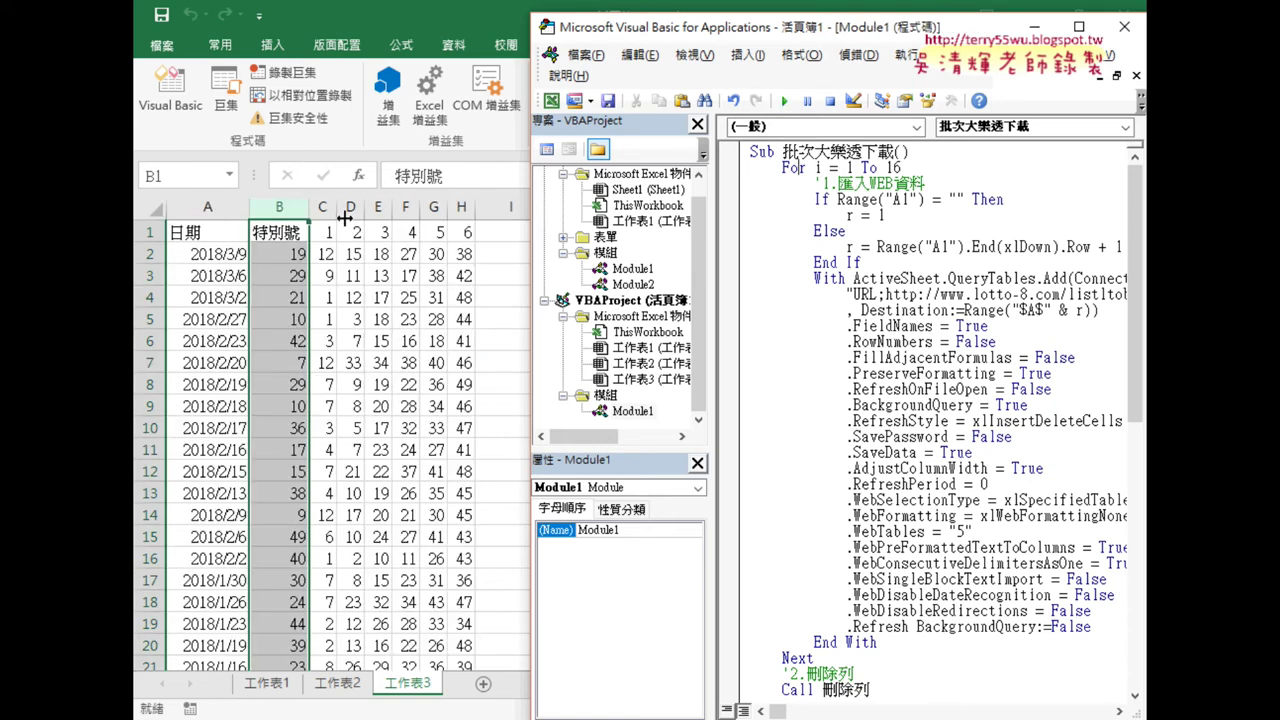
left_click(355, 322)
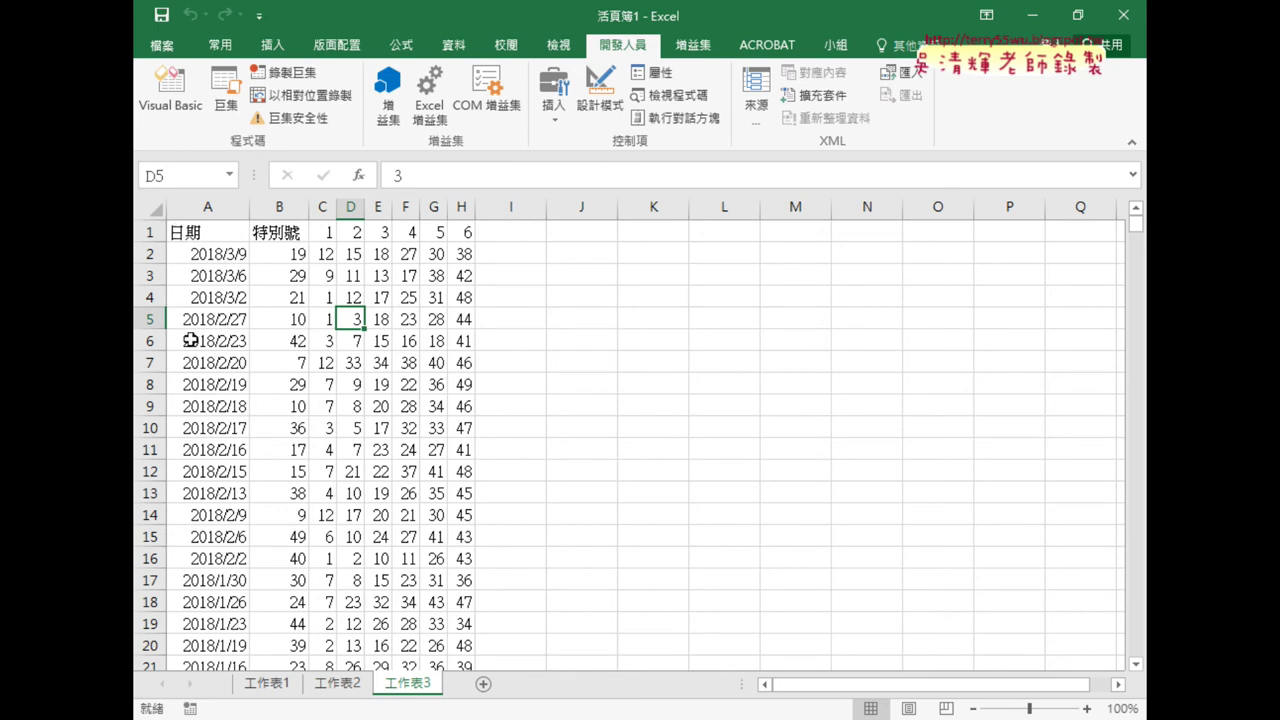
left_click(182, 228)
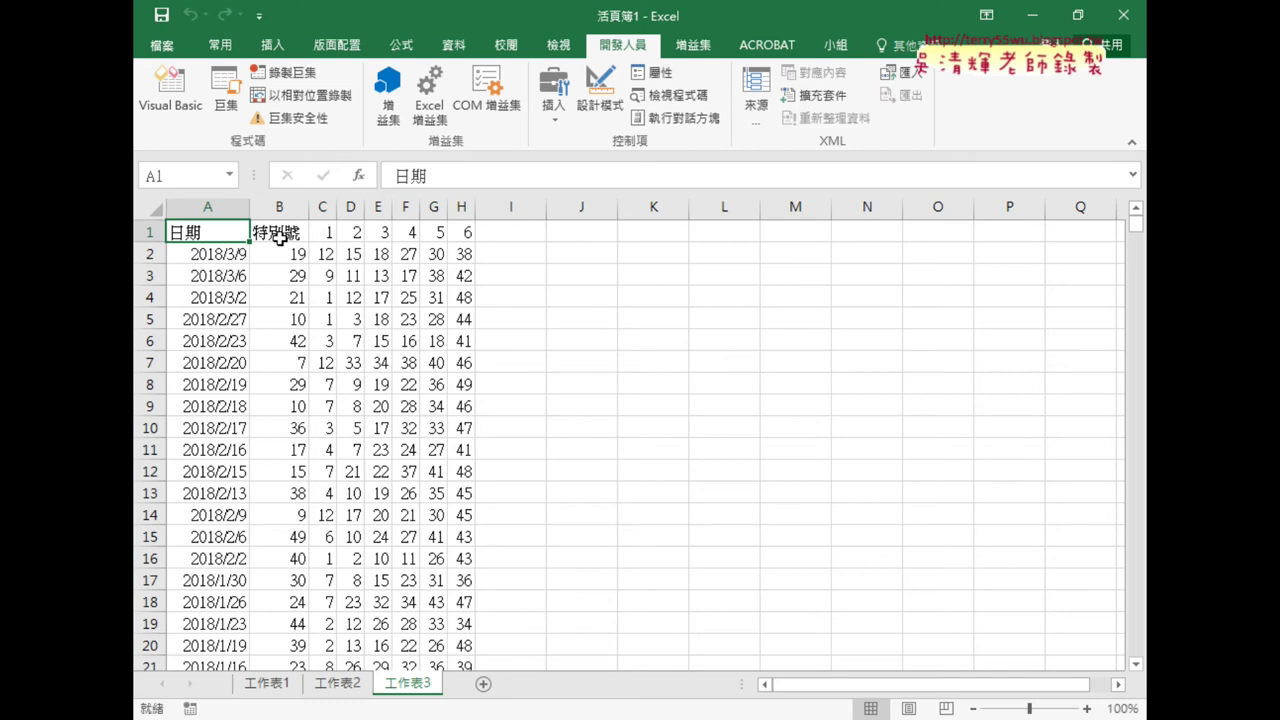
Clear all downloaded lottery data and its query from 工作表3.
key("ctrl+shift+Right")
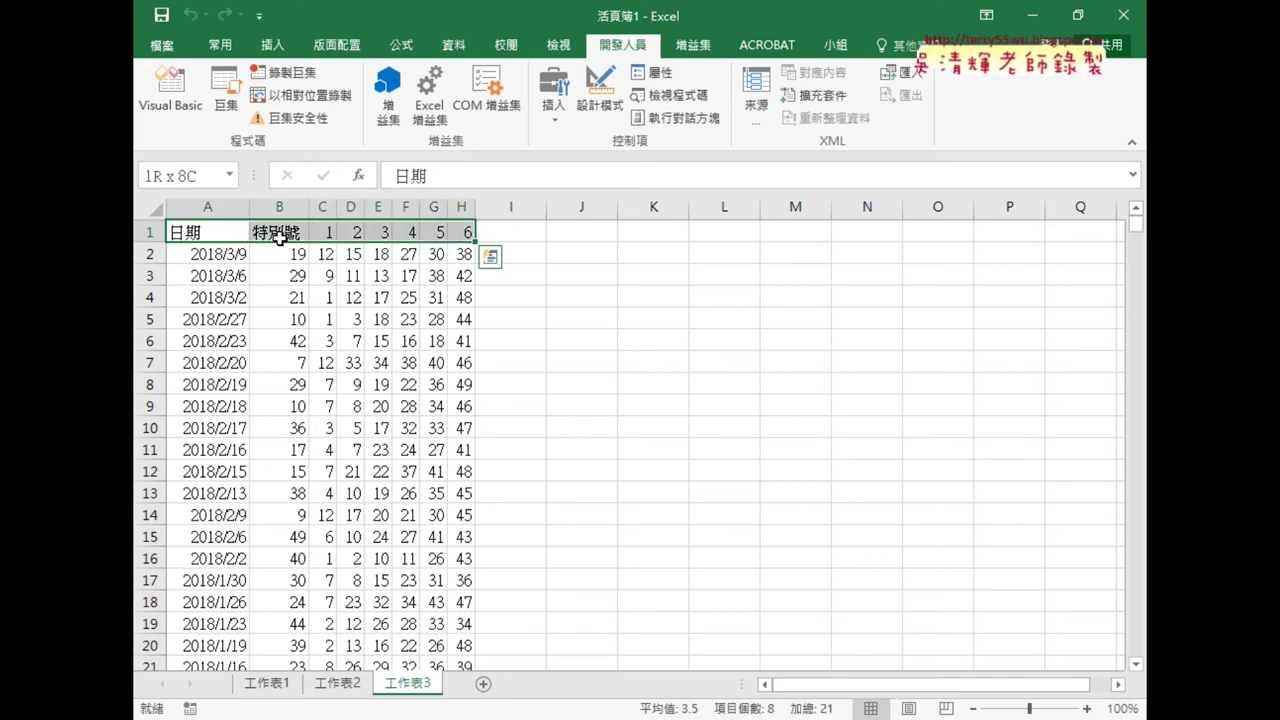
key("ctrl+shift+Down")
key("Delete")
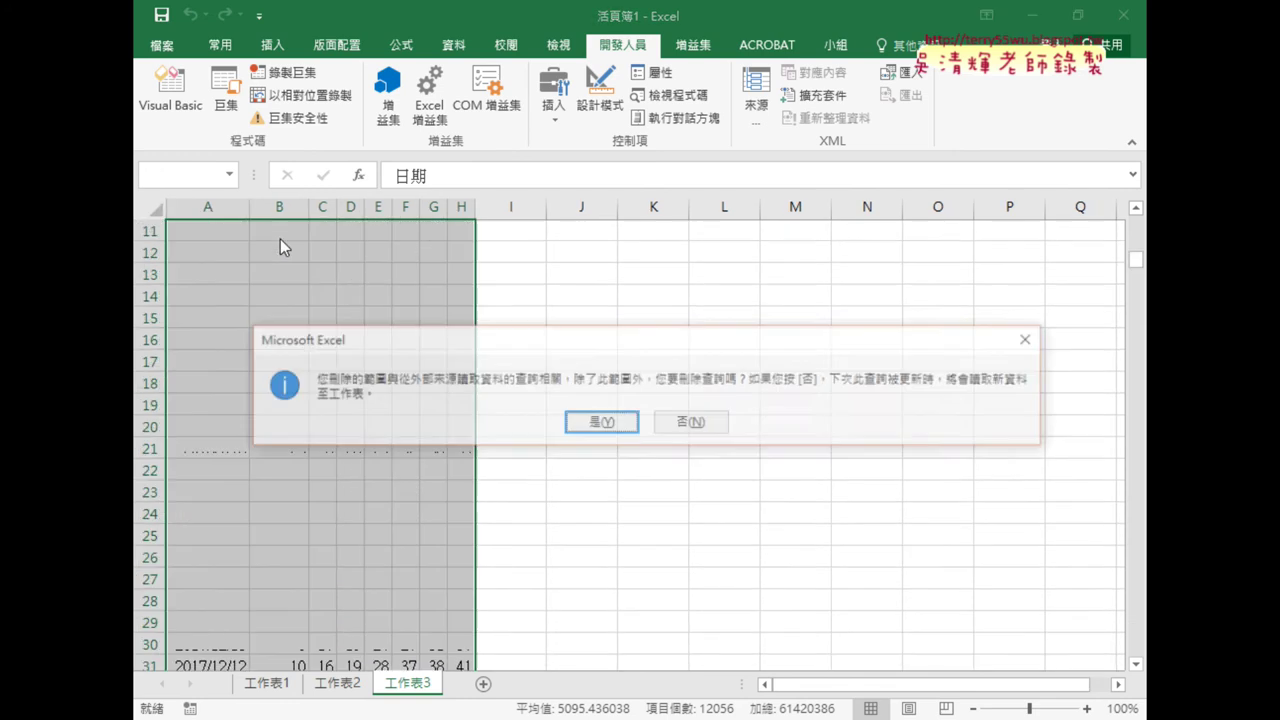
key("Return")
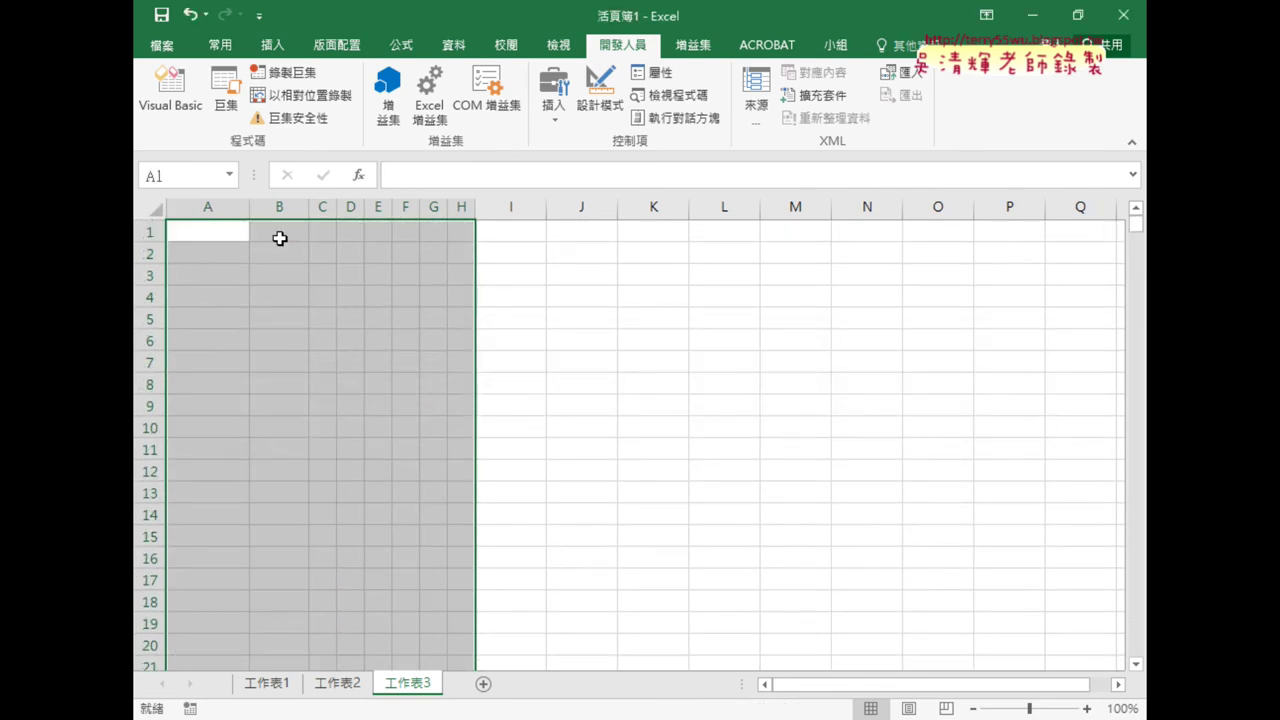
Draw a form button across J2:L3 assigned to the 批次大樂透下載 macro.
left_click(553, 112)
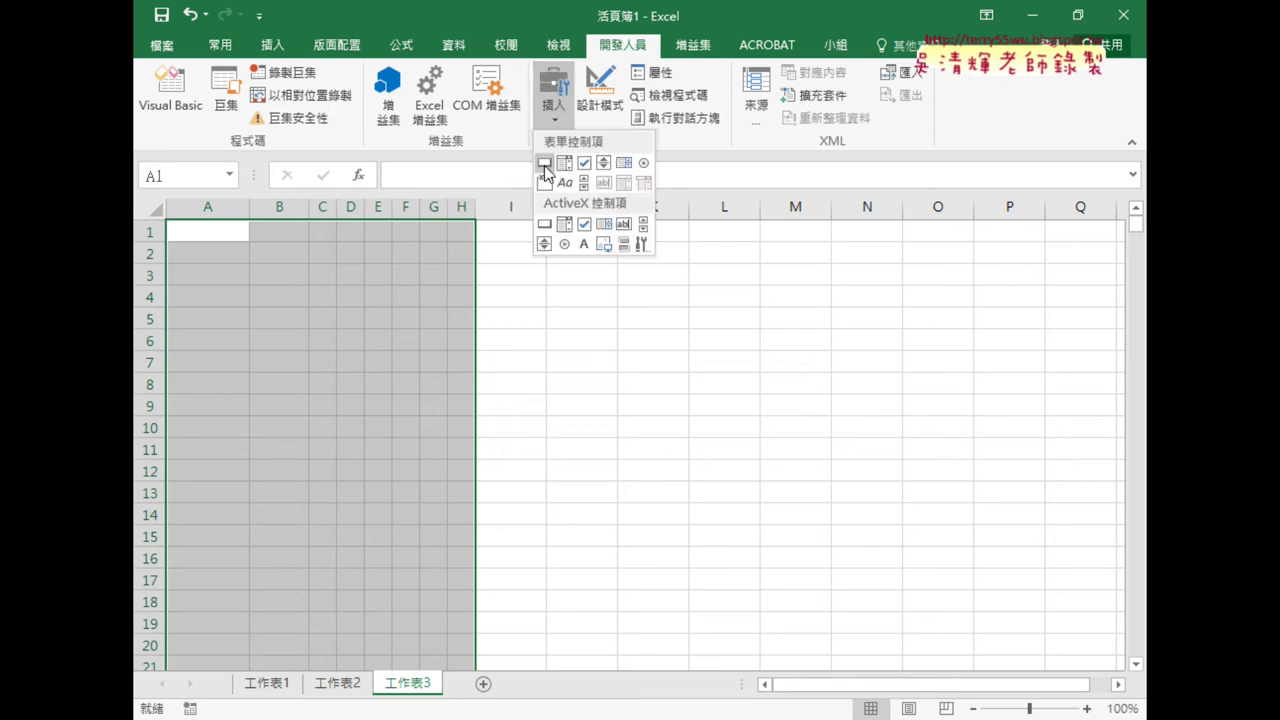
left_click(545, 165)
left_click_drag(590, 253, 766, 292)
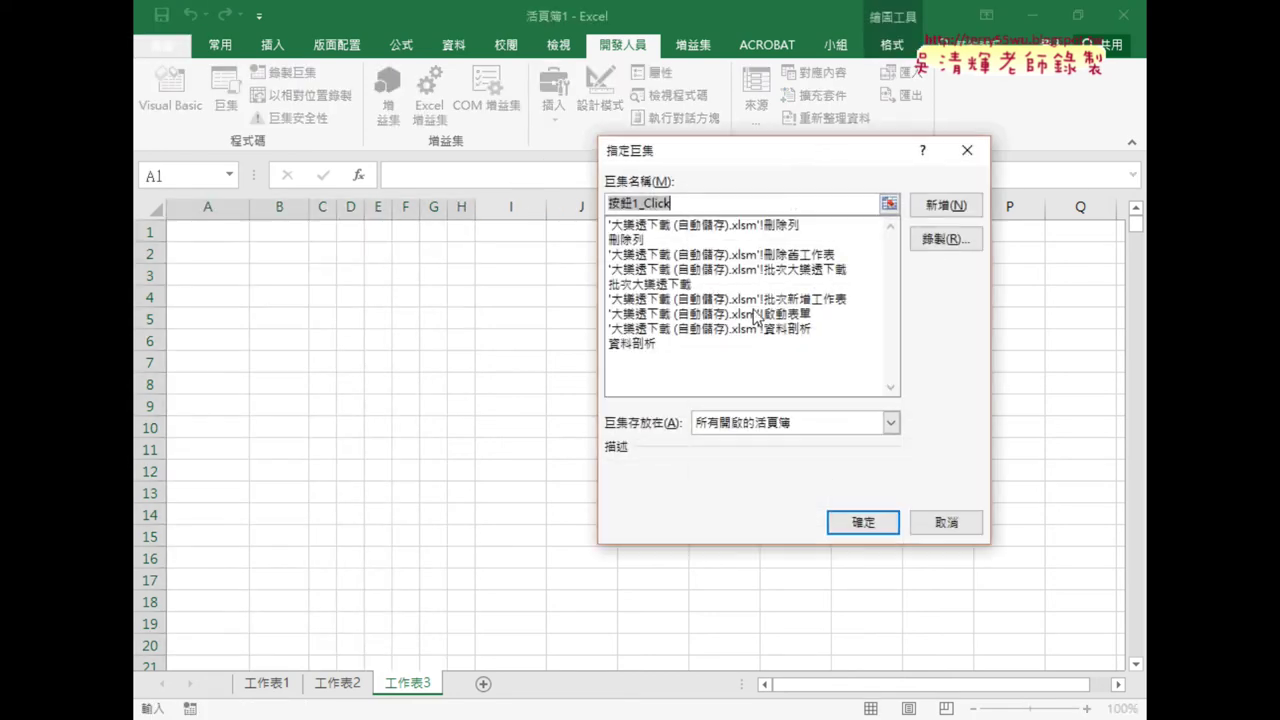
left_click(662, 285)
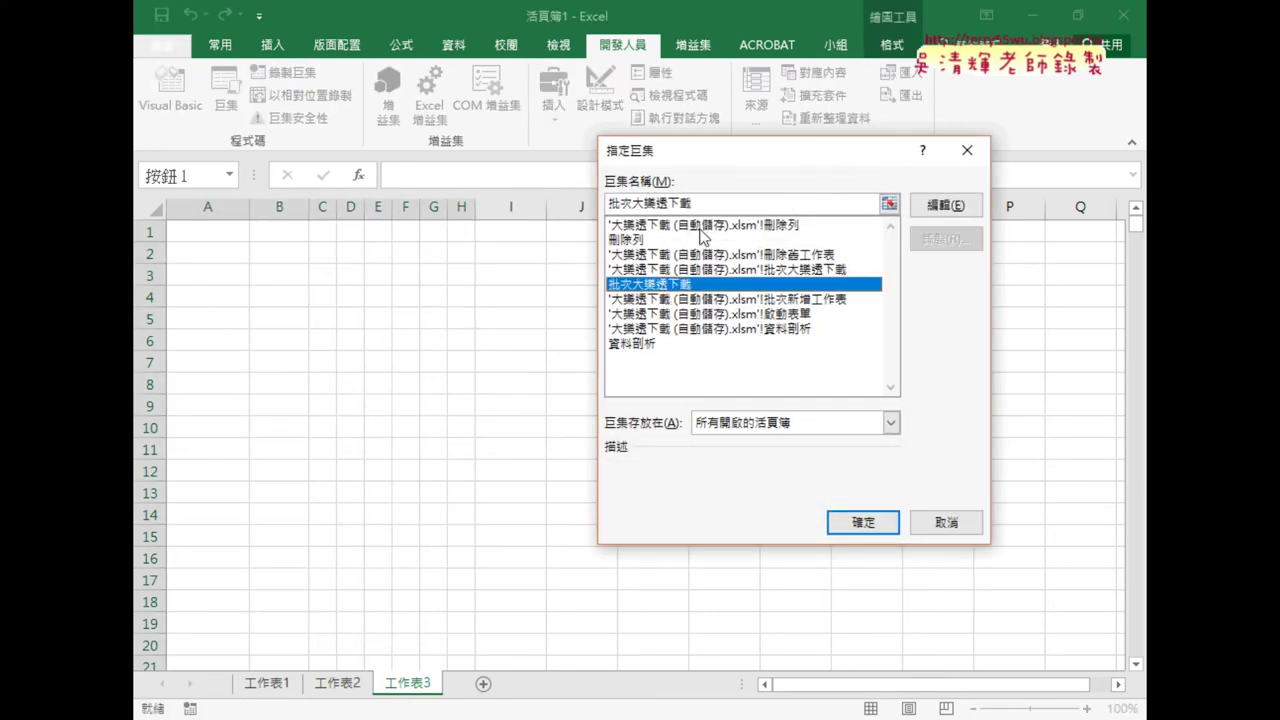
left_click_drag(690, 207, 550, 208)
right_click(656, 202)
left_click(685, 230)
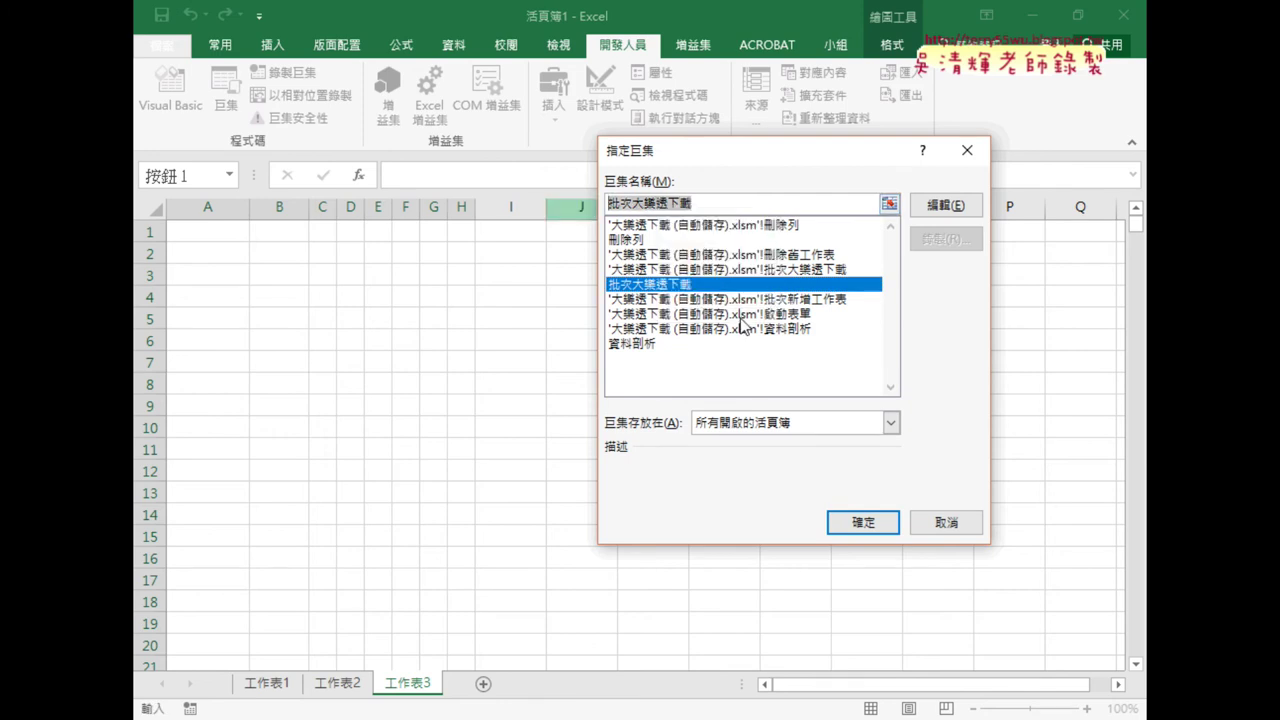
left_click(868, 522)
Caption the button 批次大樂透下載 and click it to run the download.
key("Delete")
key("Delete")
key("Delete")
key("Delete")
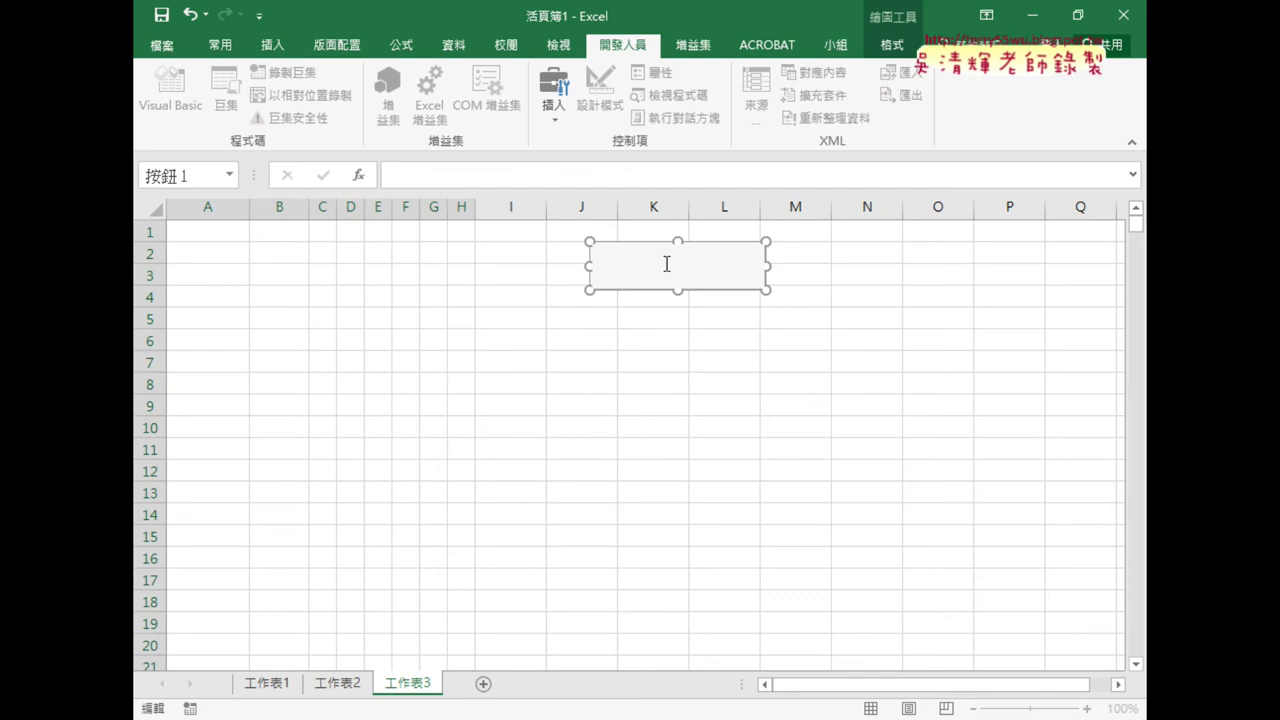
key("ctrl+v")
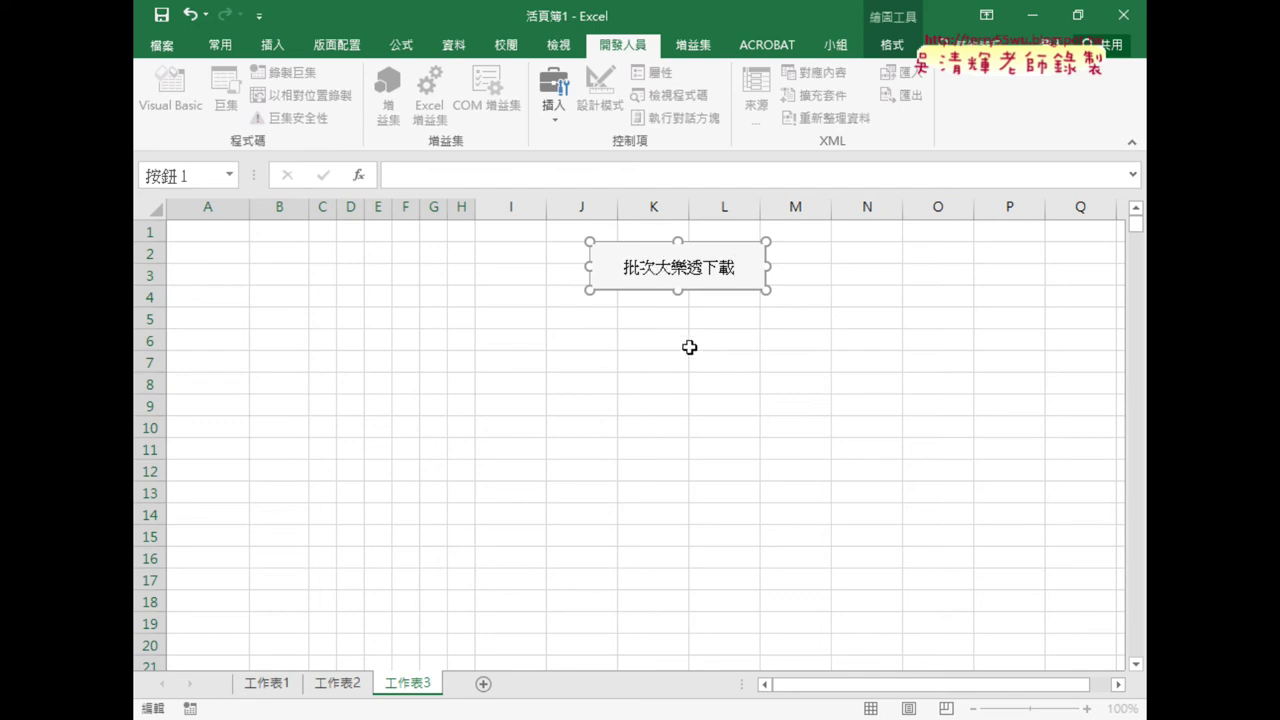
left_click(689, 346)
left_click(711, 264)
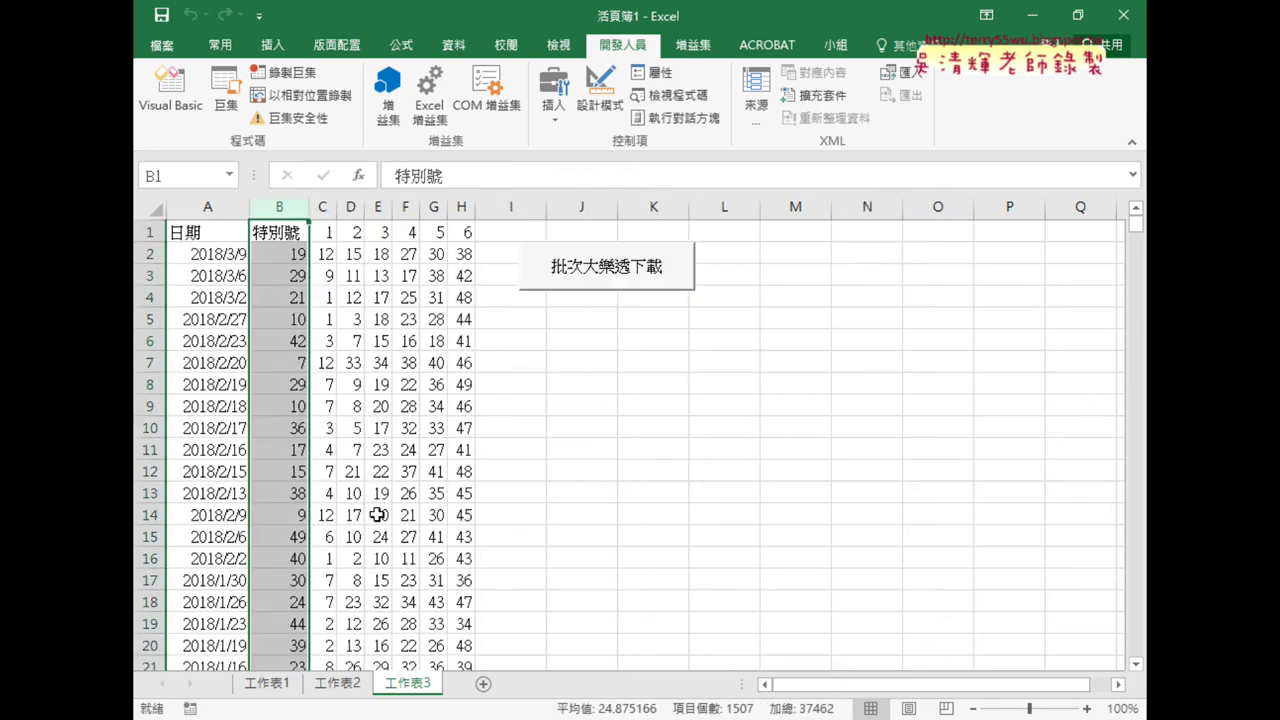
Copy the 批次大樂透下載 button, then return to the Visual Basic editor.
right_click(649, 281)
left_click(678, 314)
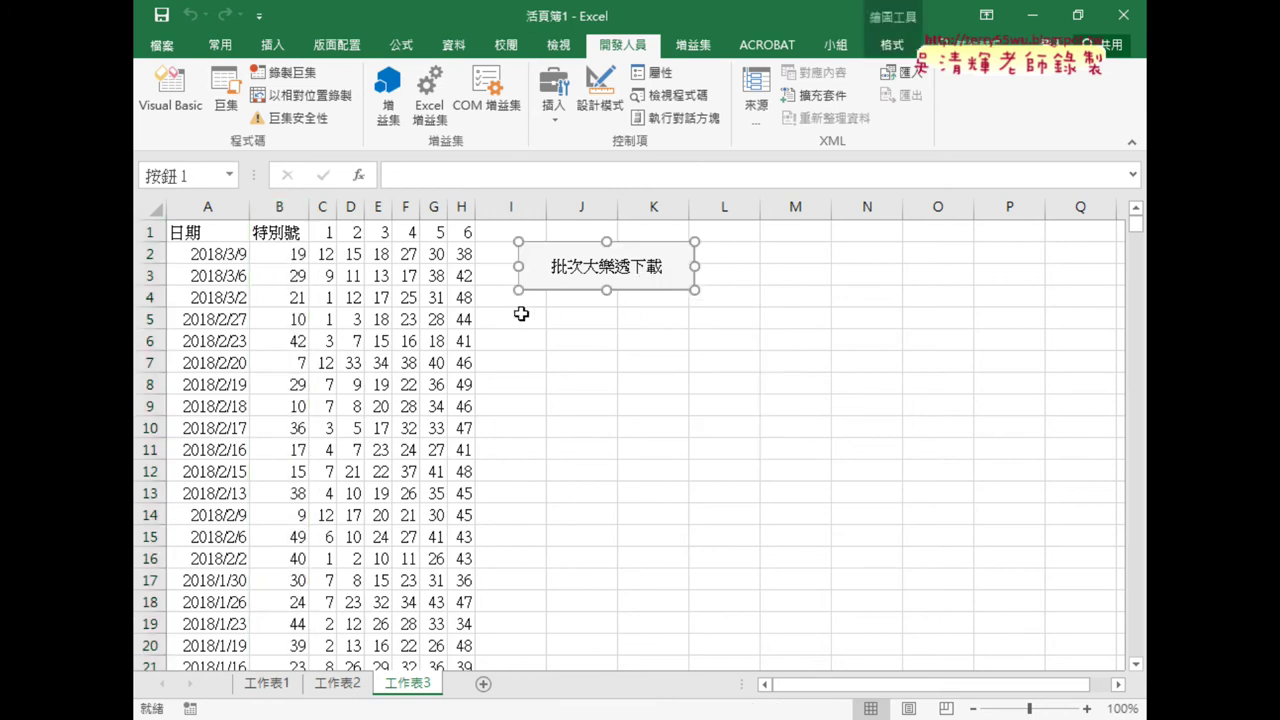
left_click(175, 115)
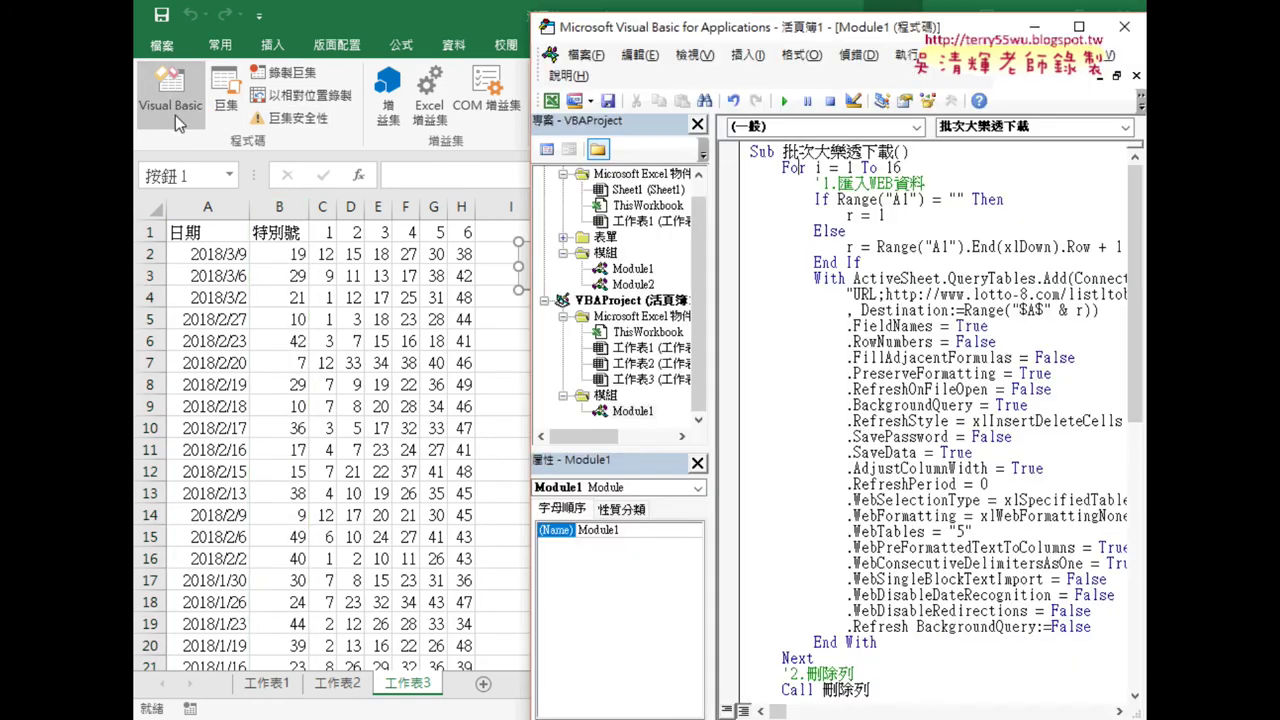
Insert a new procedure named 清除 in Module1.
scroll(765, 382, "down", 4)
scroll(765, 382, "down", 7)
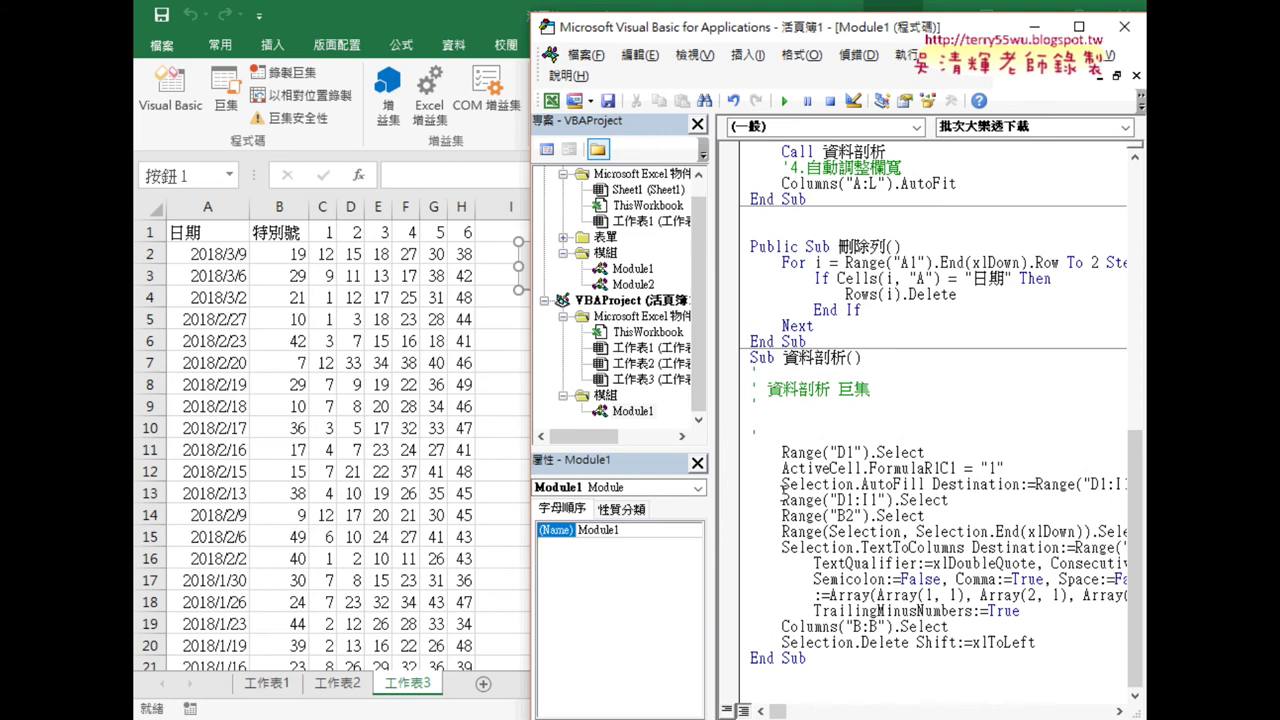
left_click(750, 55)
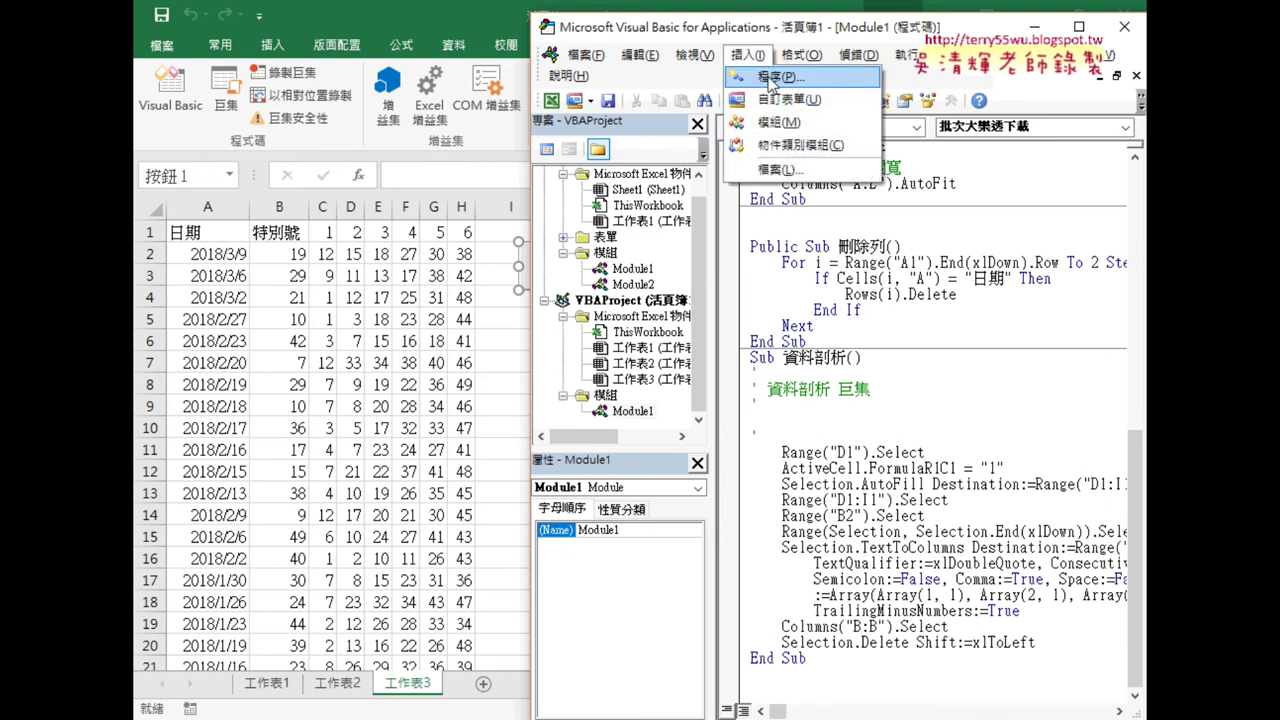
left_click(771, 78)
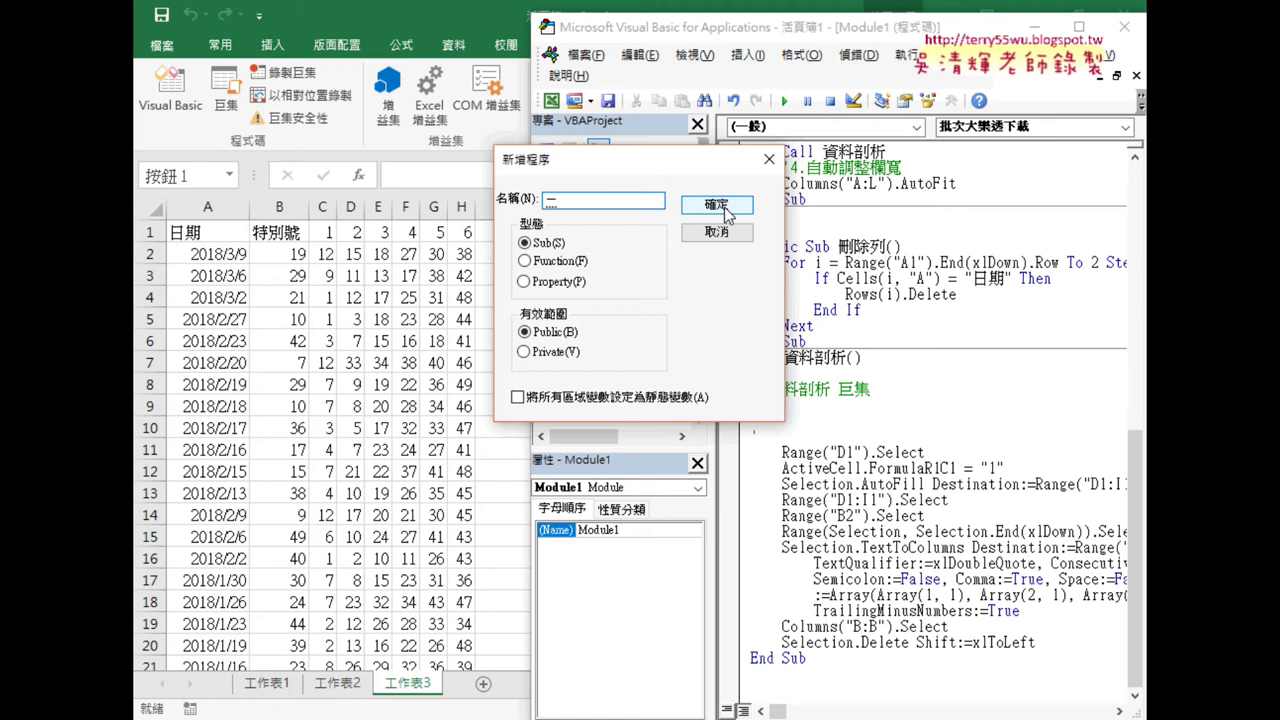
type("清除")
left_click(727, 214)
type("ra")
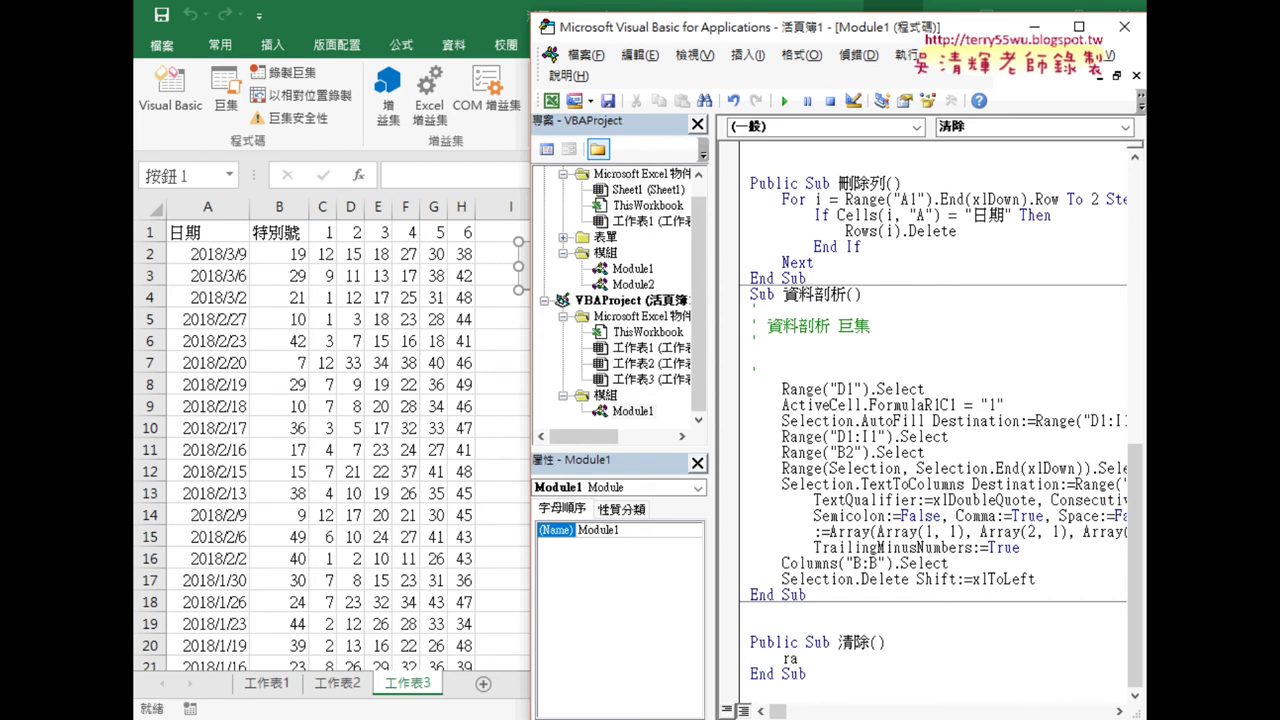
Write Cells.ClearContents as the body of 清除 using IntelliSense.
type("nge")
type("(\"")
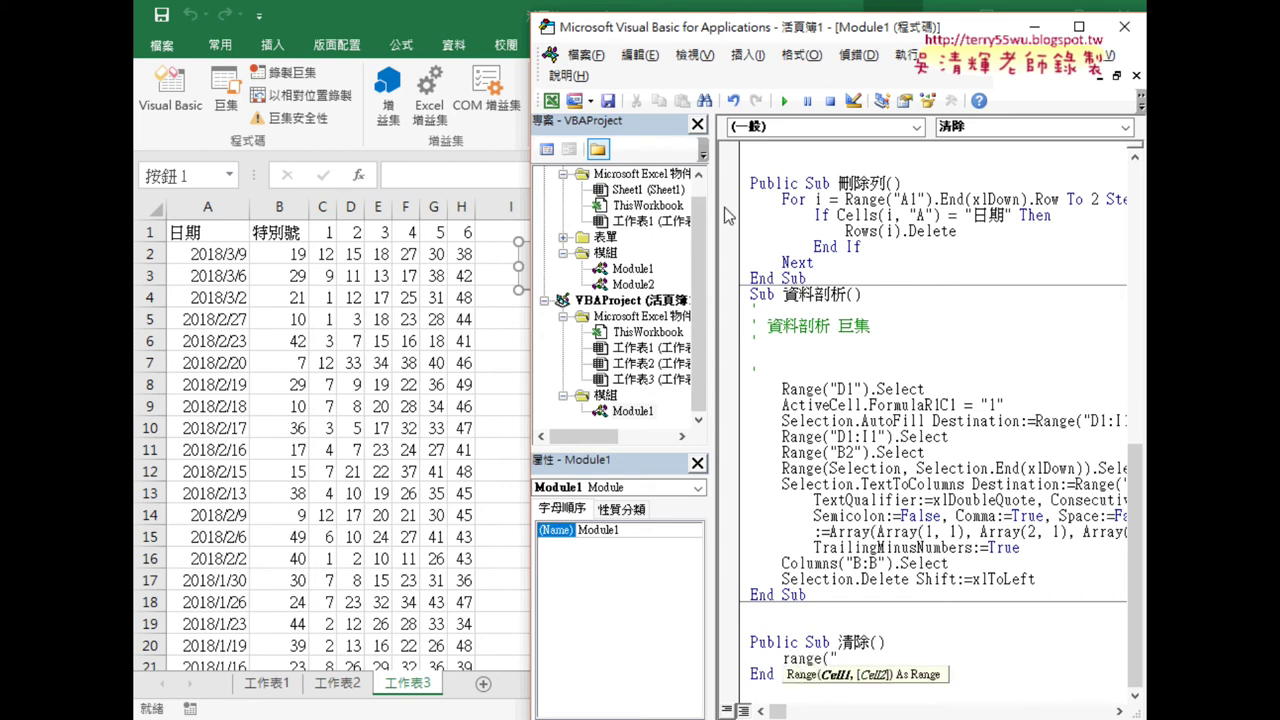
type("A")
key("BackSpace")
key("BackSpace")
key("BackSpace")
key("BackSpace")
key("BackSpace")
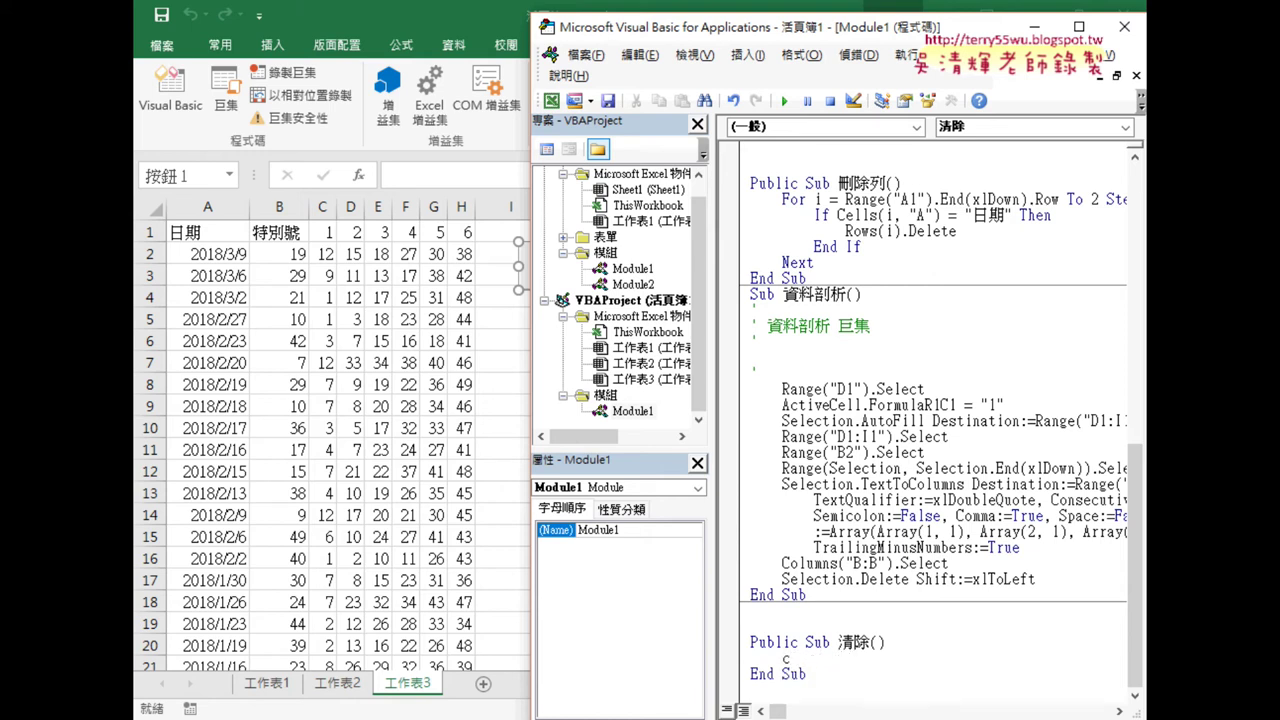
type("ells")
type(".")
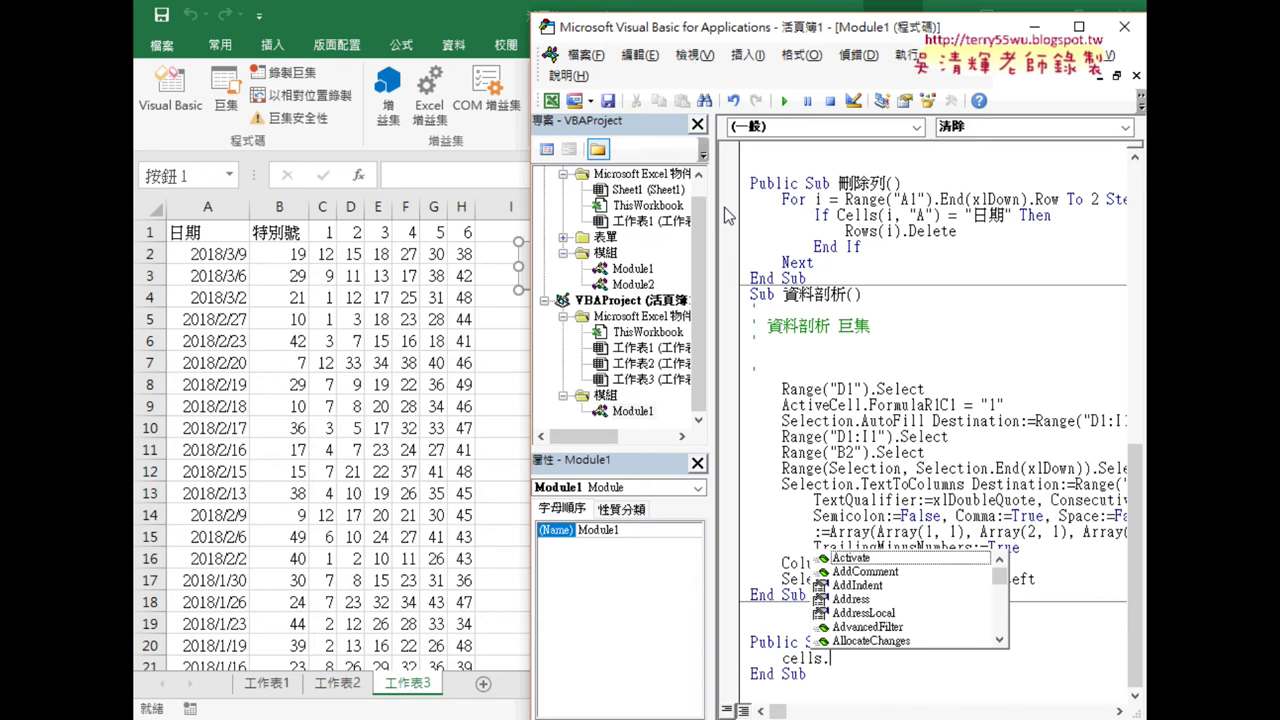
type("c")
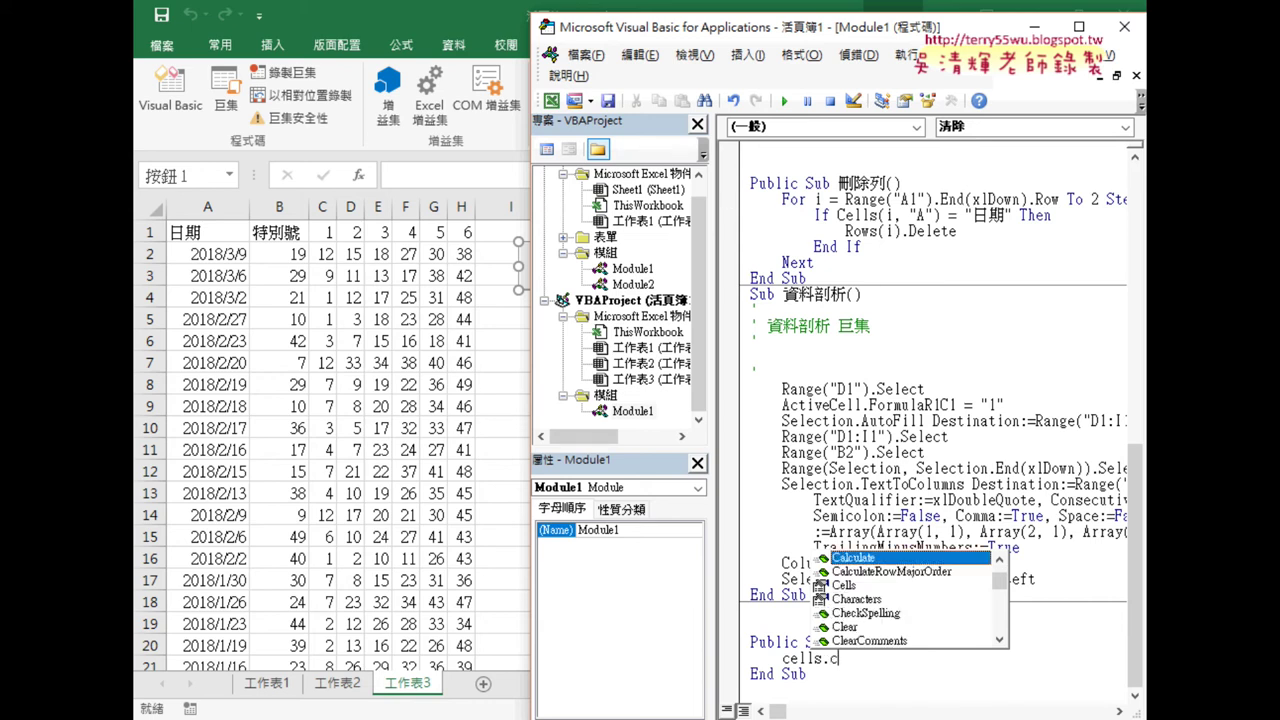
type("l")
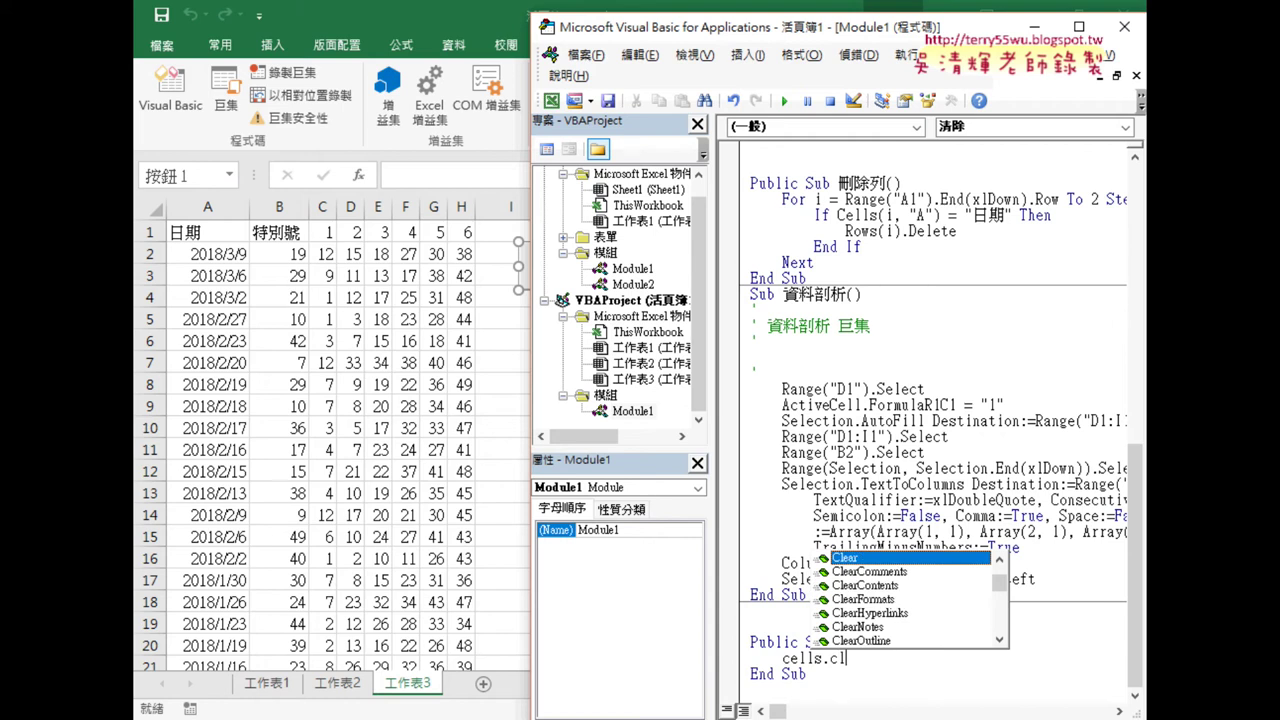
key("Down")
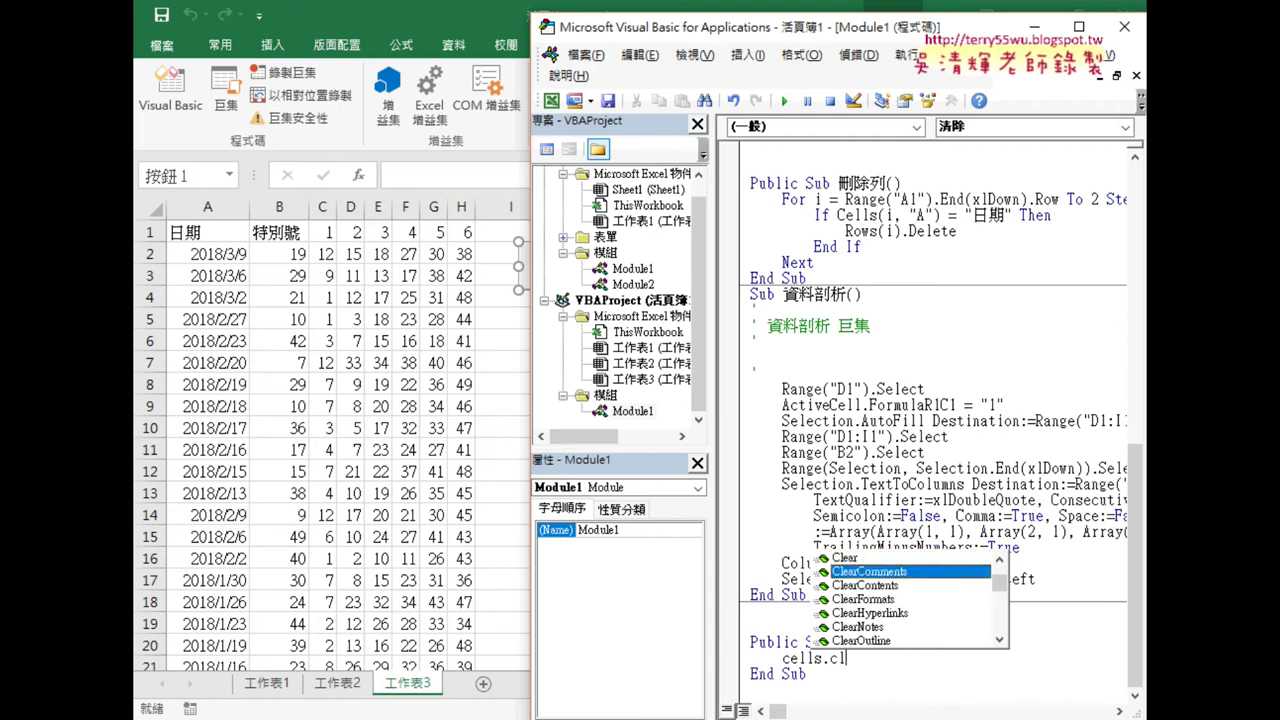
key("Down")
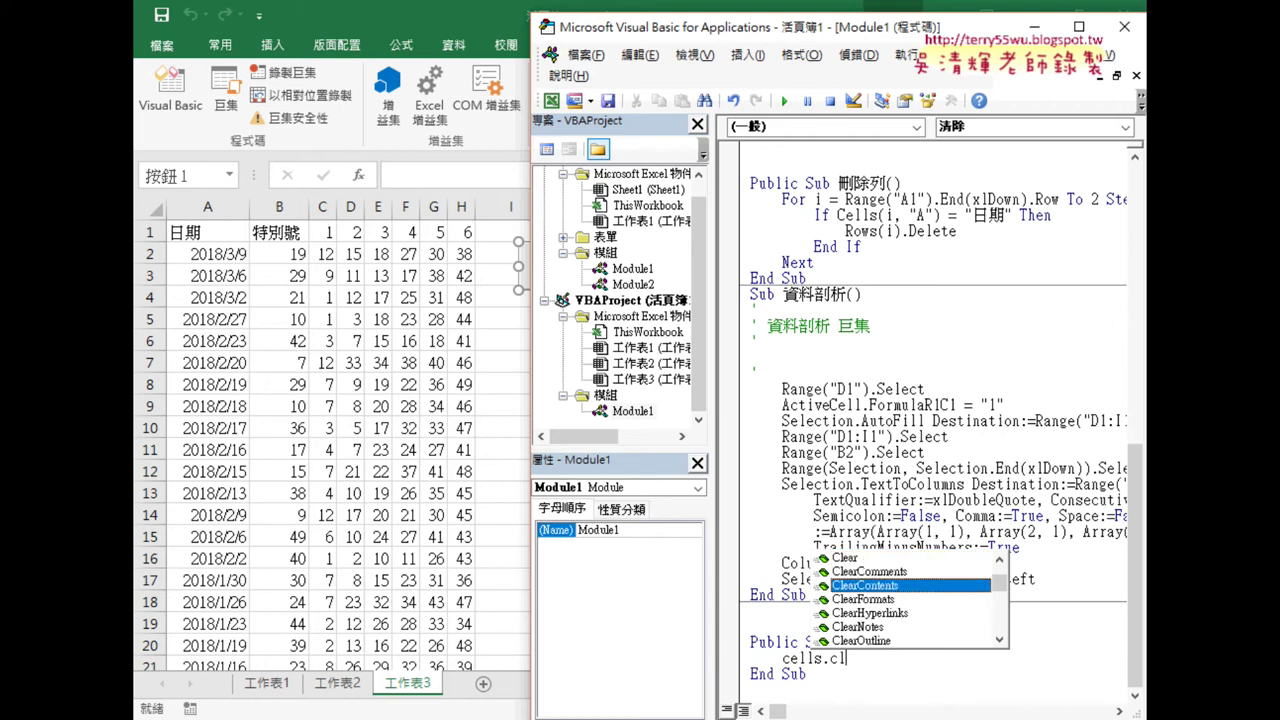
key("space")
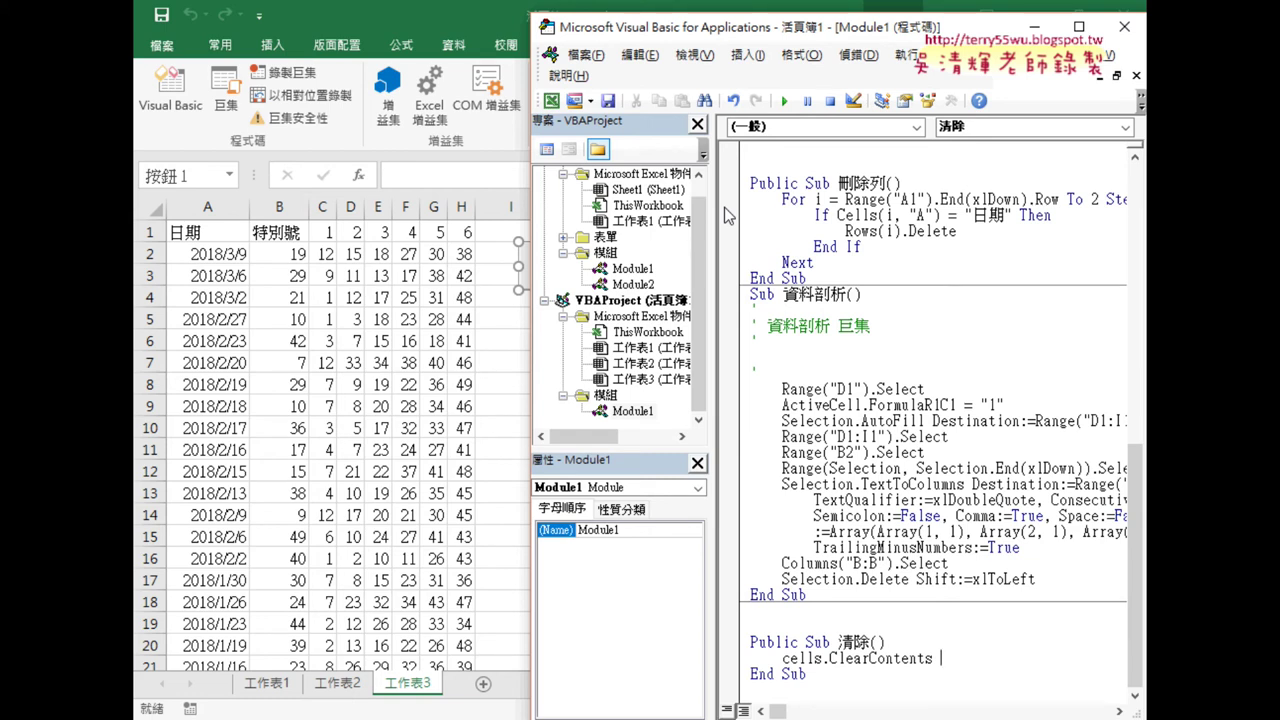
left_click(838, 514)
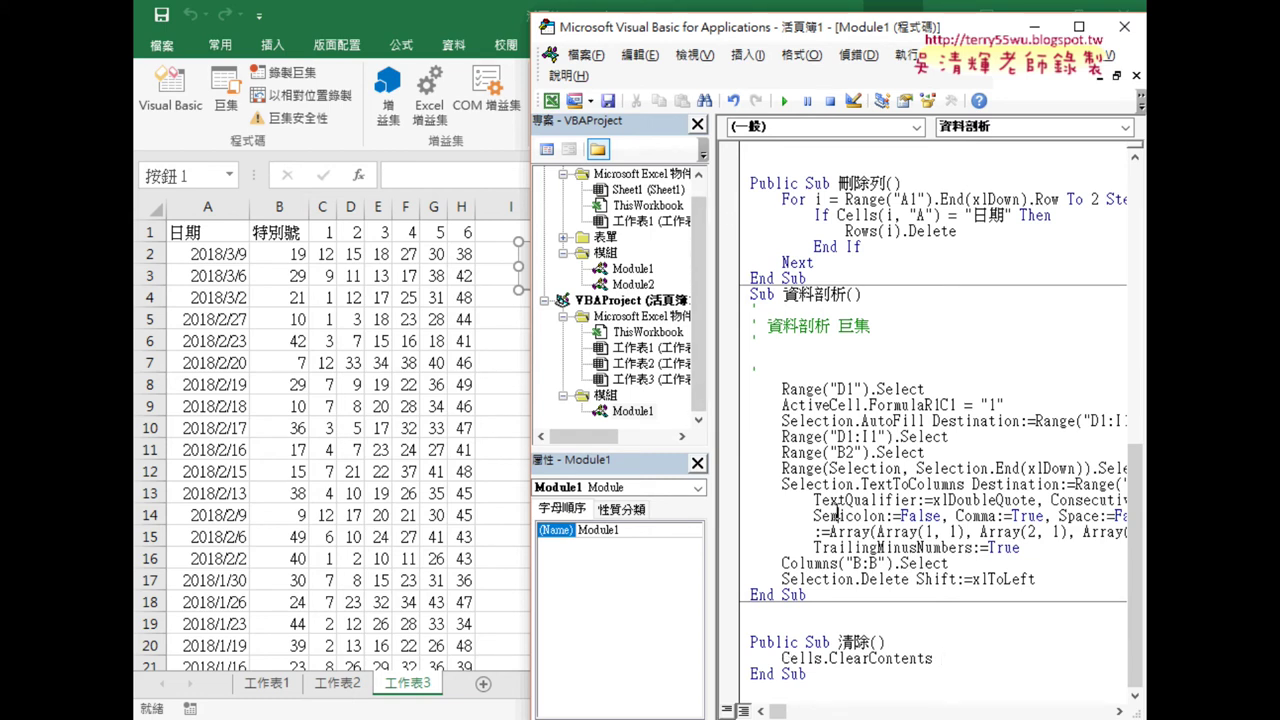
left_click(800, 658)
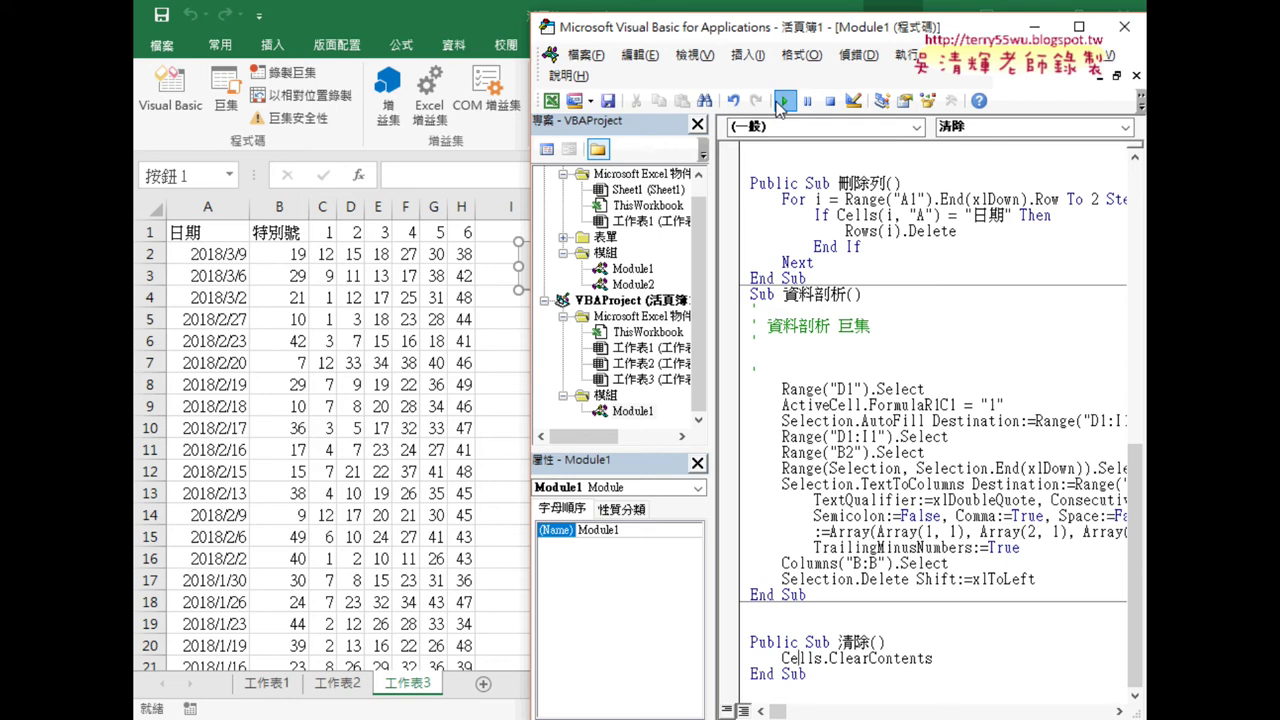
Clear the sheet with the 清除 procedure and paste a copy of the download button at I5.
left_click(783, 101)
left_click_drag(766, 30, 938, 30)
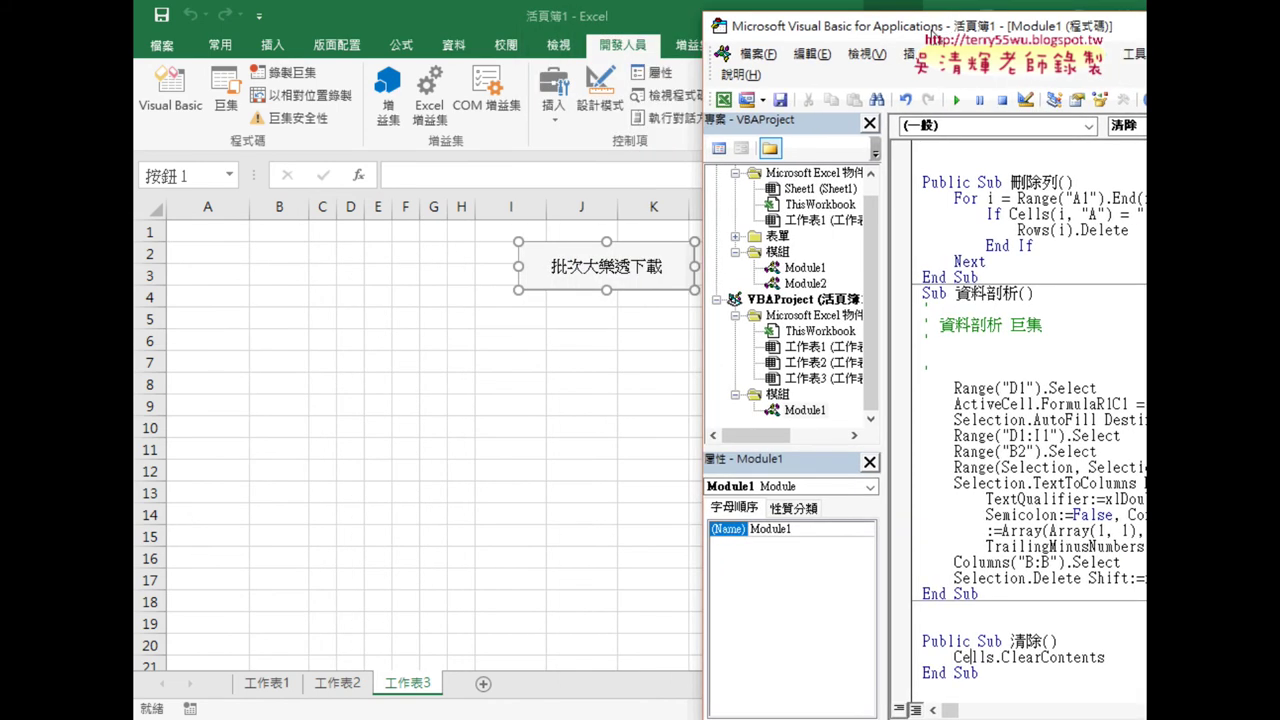
right_click(619, 273)
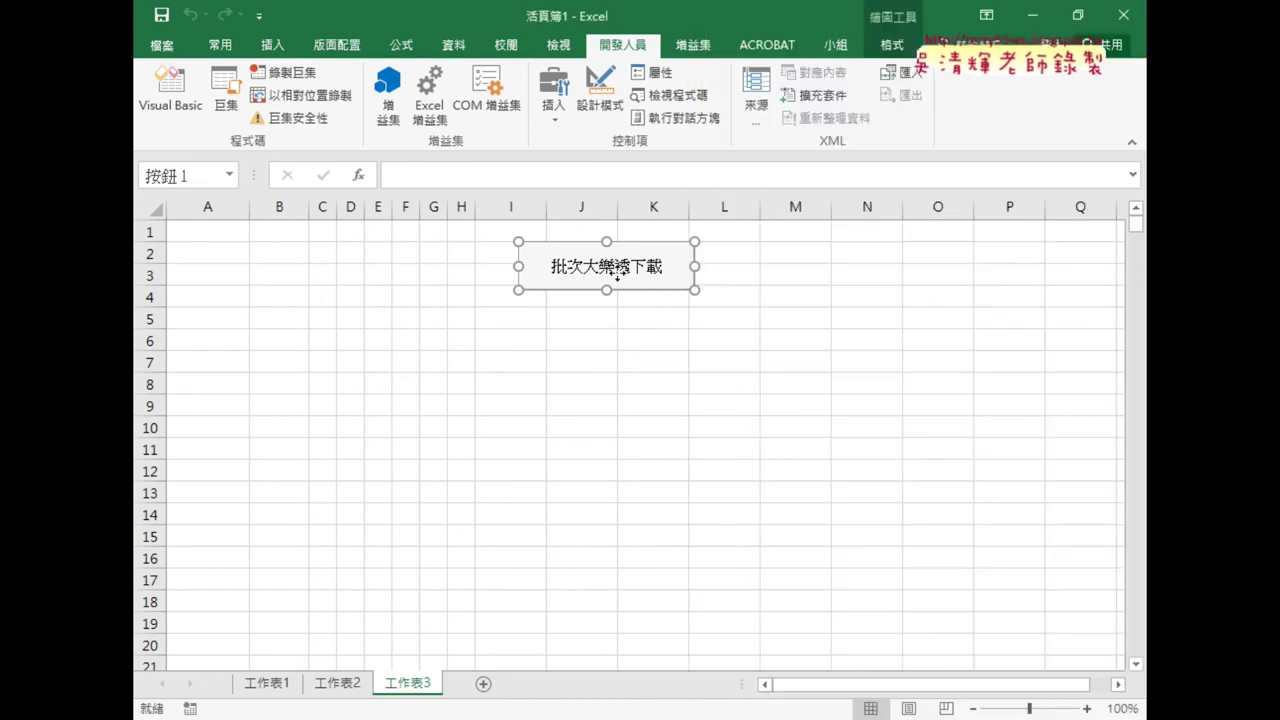
left_click(645, 313)
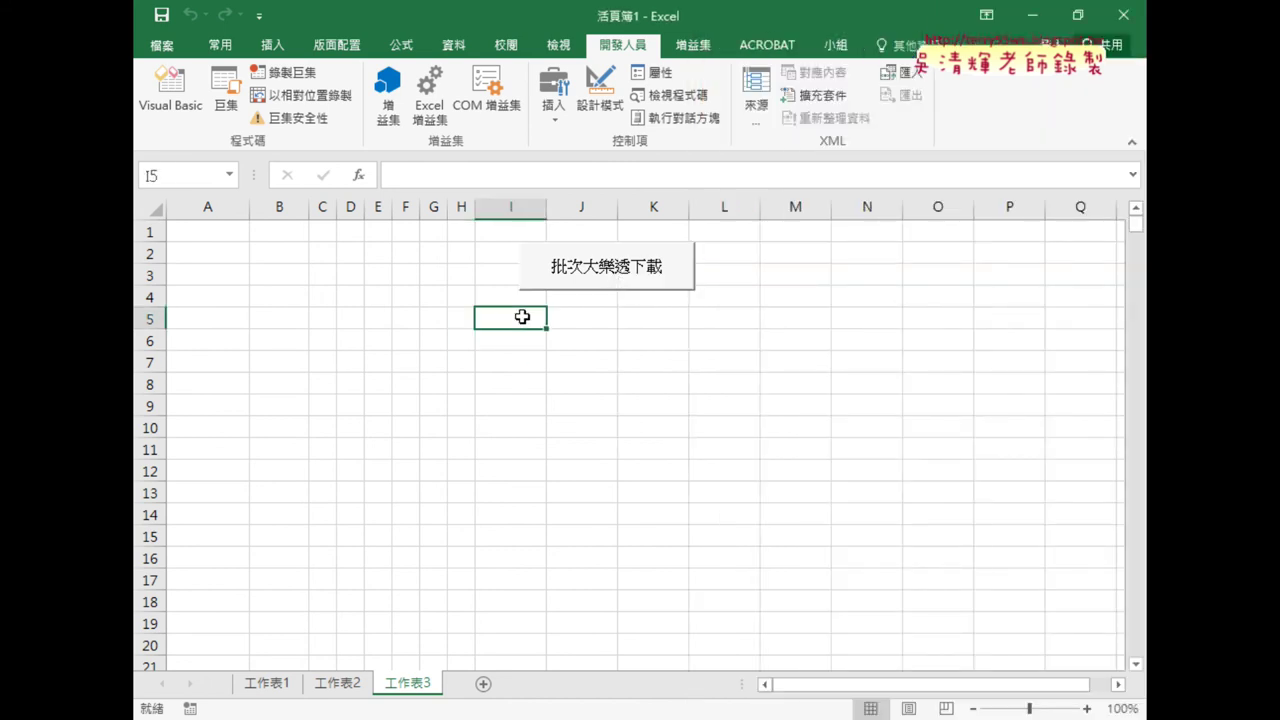
key("ctrl+v")
Assign the 清除 macro to the copied button.
right_click(648, 321)
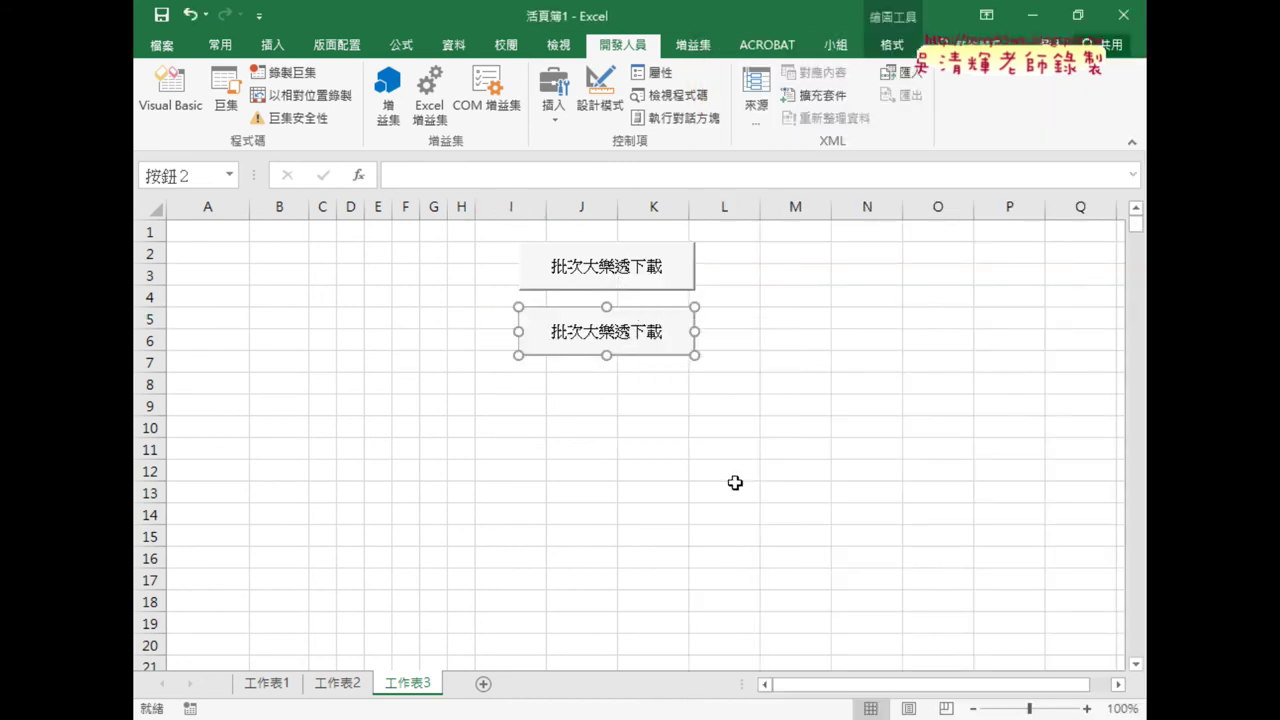
left_click(736, 480)
left_click(738, 456)
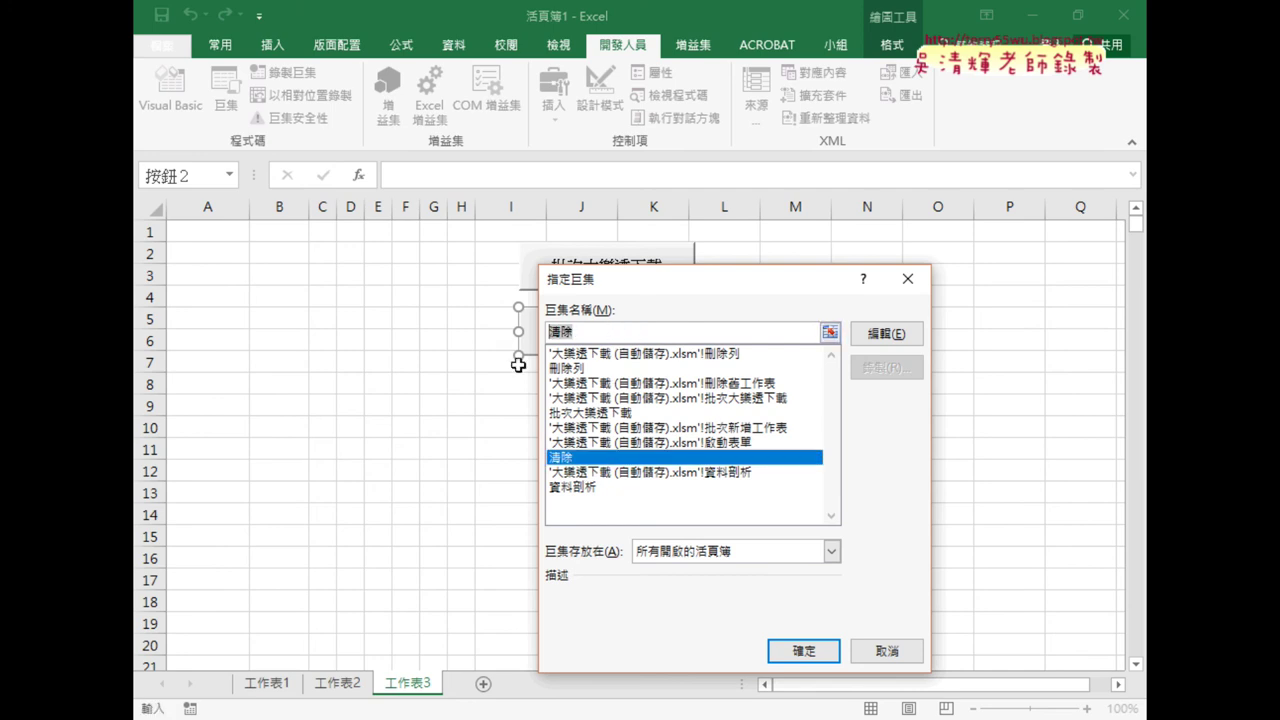
left_click(803, 650)
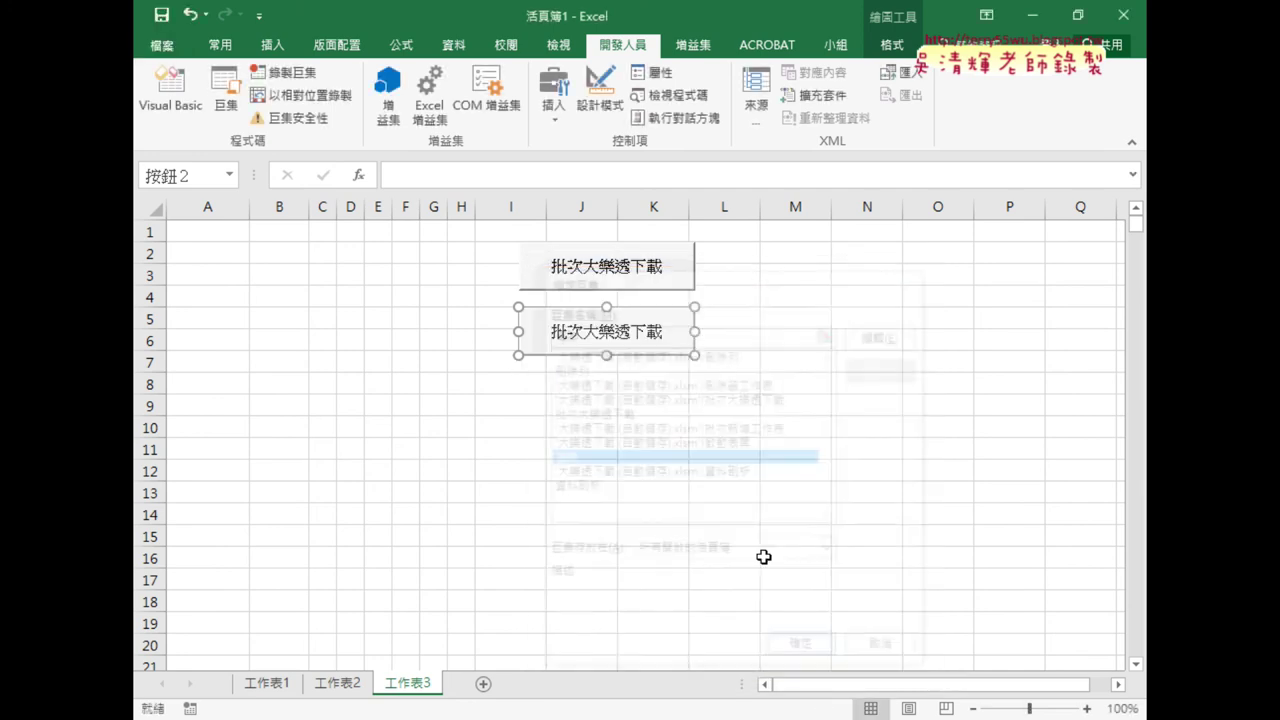
Change the copied button's caption to 清除, then run the batch download to refill the table.
left_click(561, 326)
key("Delete")
key("Delete")
key("Delete")
key("Delete")
key("Delete")
key("Delete")
key("Delete")
type("清除")
left_click(791, 451)
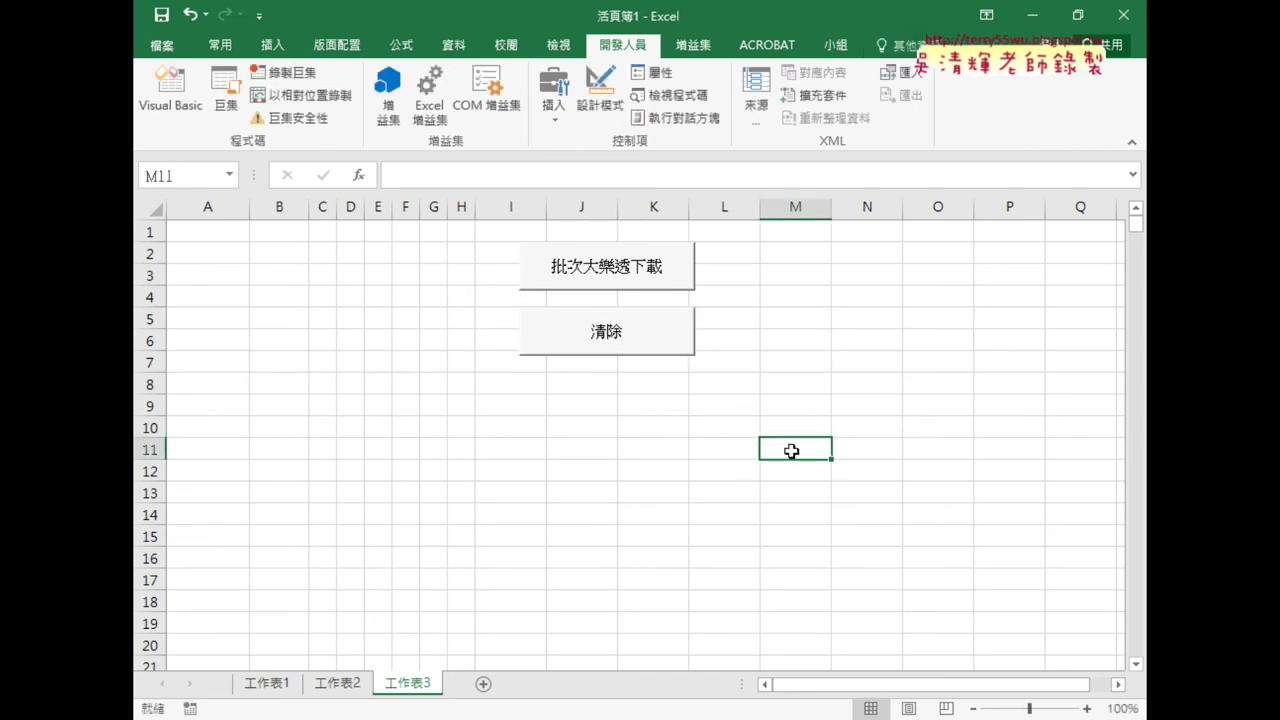
left_click(570, 259)
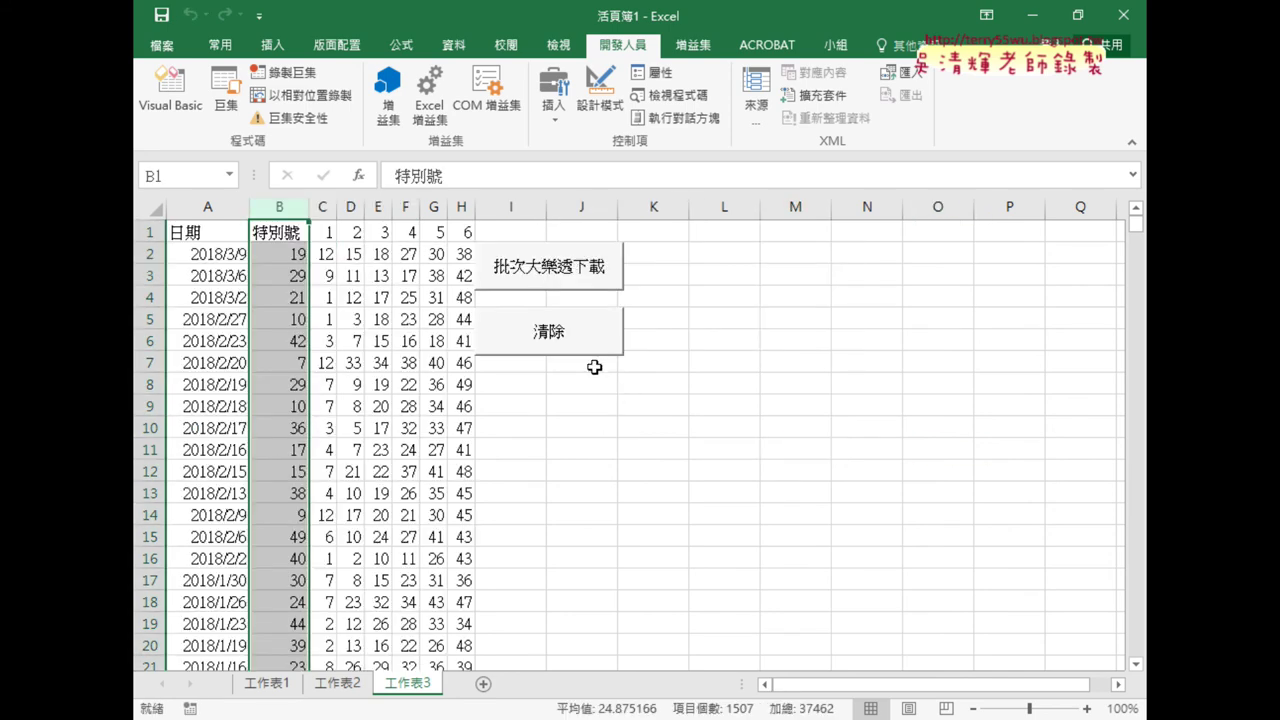
left_click(578, 345)
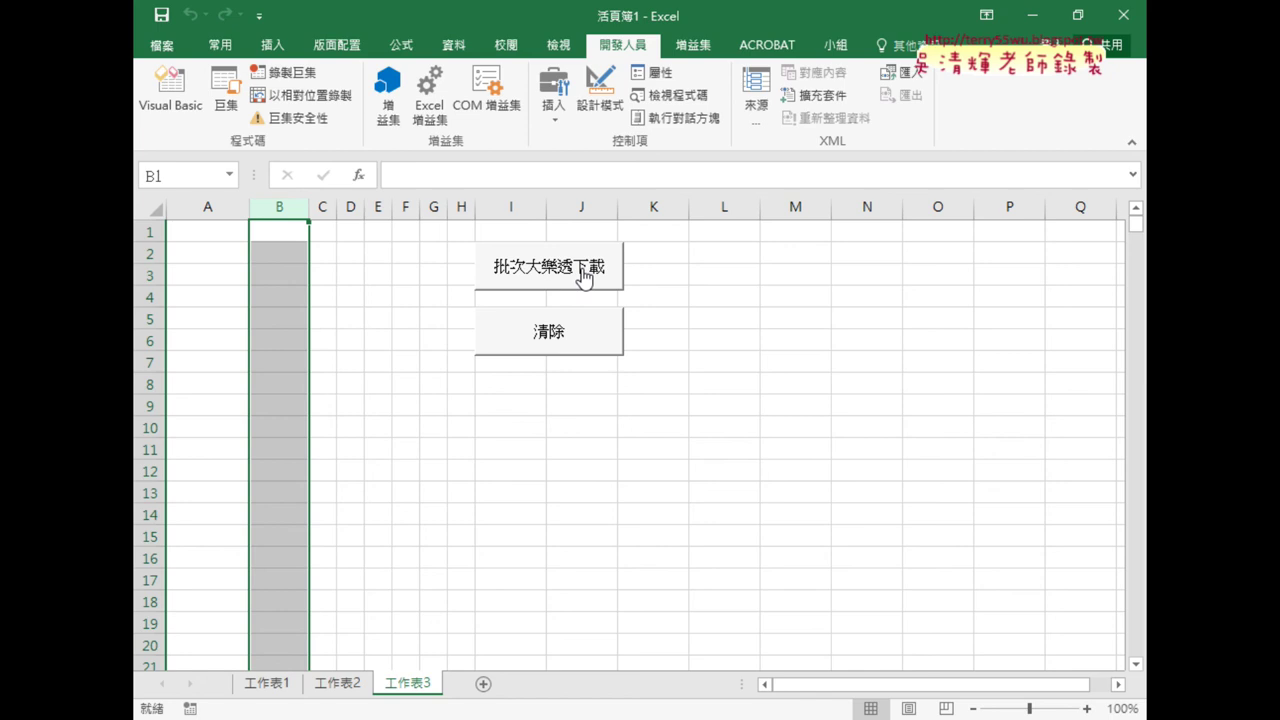
right_click(584, 278)
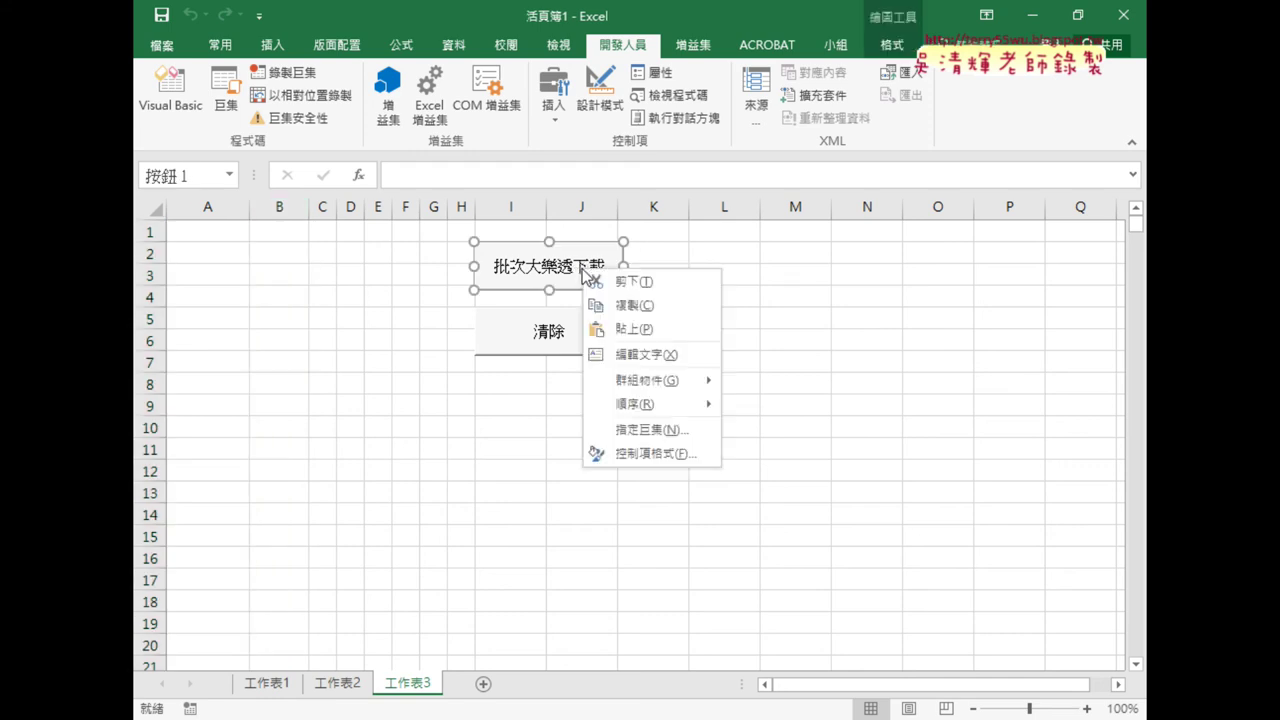
Select both macro buttons and move them over columns J–K.
left_click(557, 338, "ctrl")
left_click(566, 336, "ctrl")
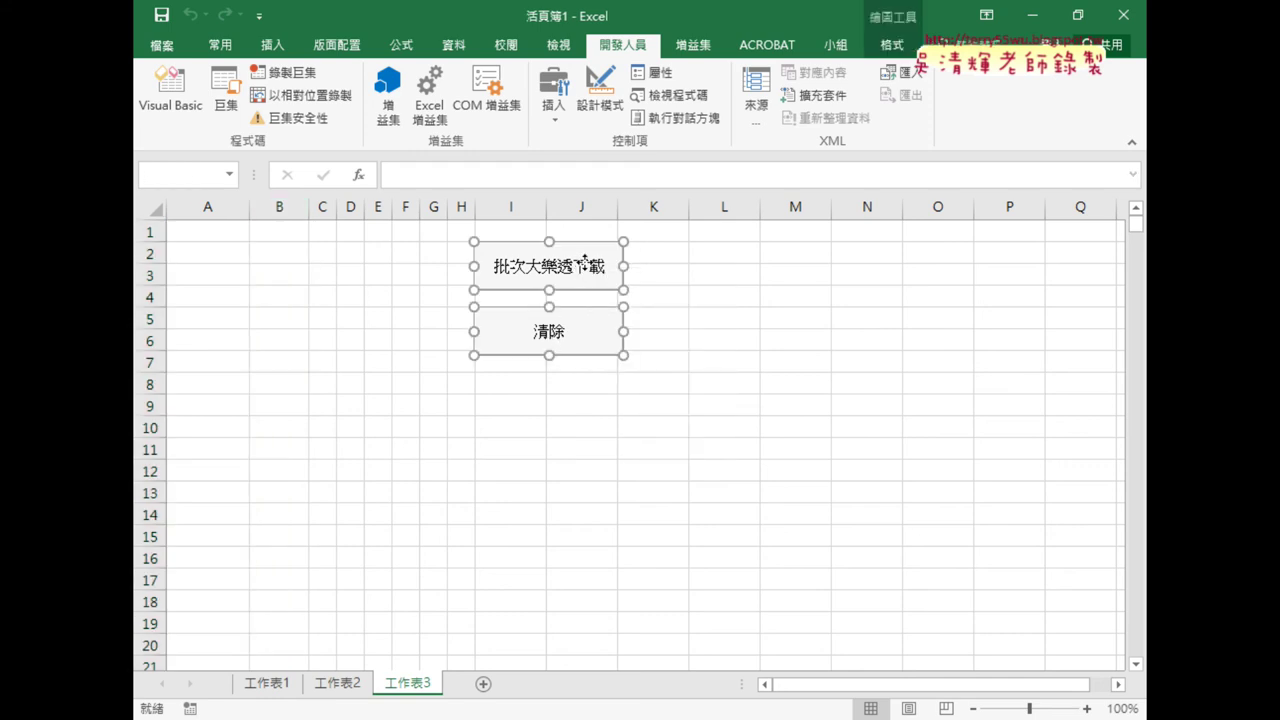
left_click_drag(585, 260, 655, 262)
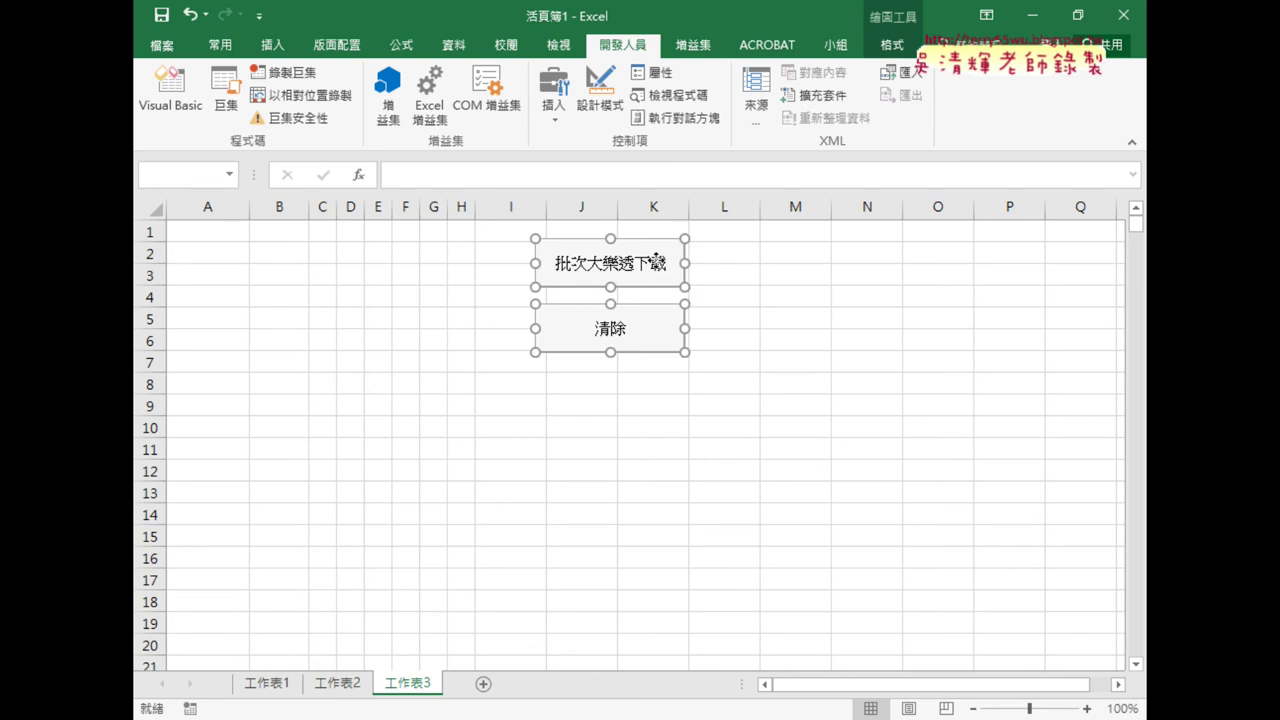
Set both buttons to not move or size with cells, then rerun the batch download.
right_click(645, 264)
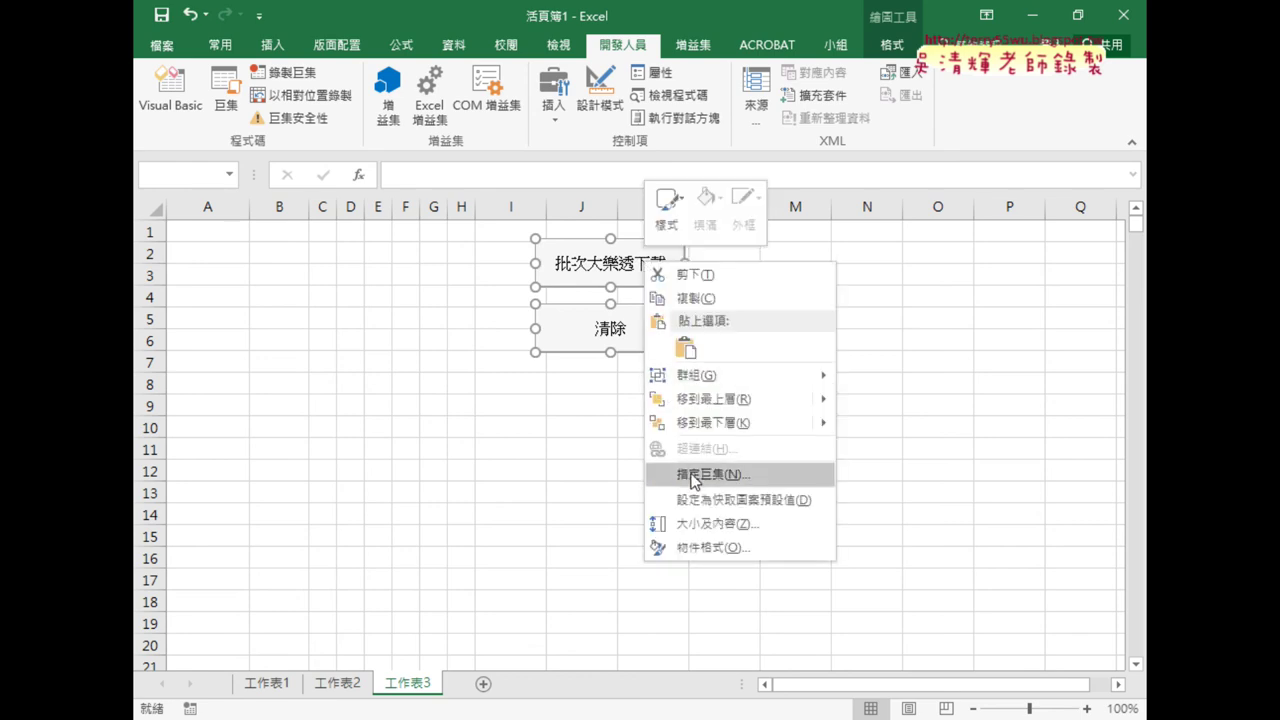
left_click(723, 547)
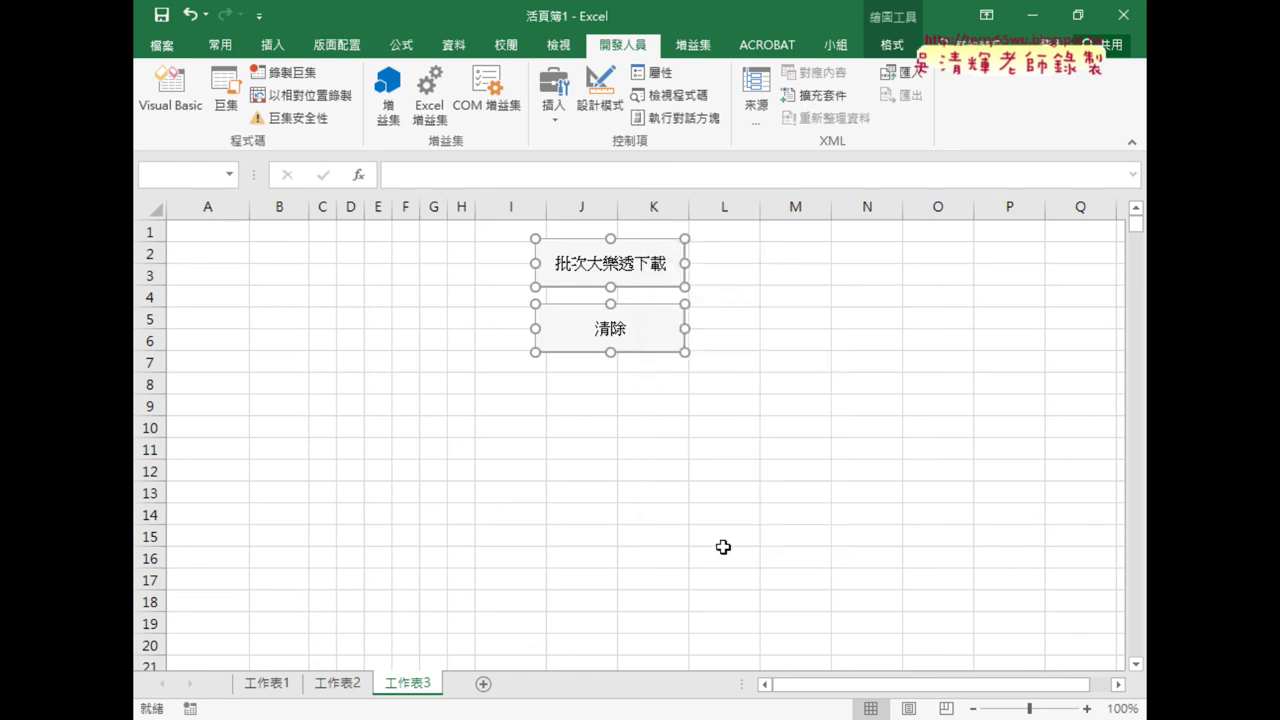
left_click(766, 293)
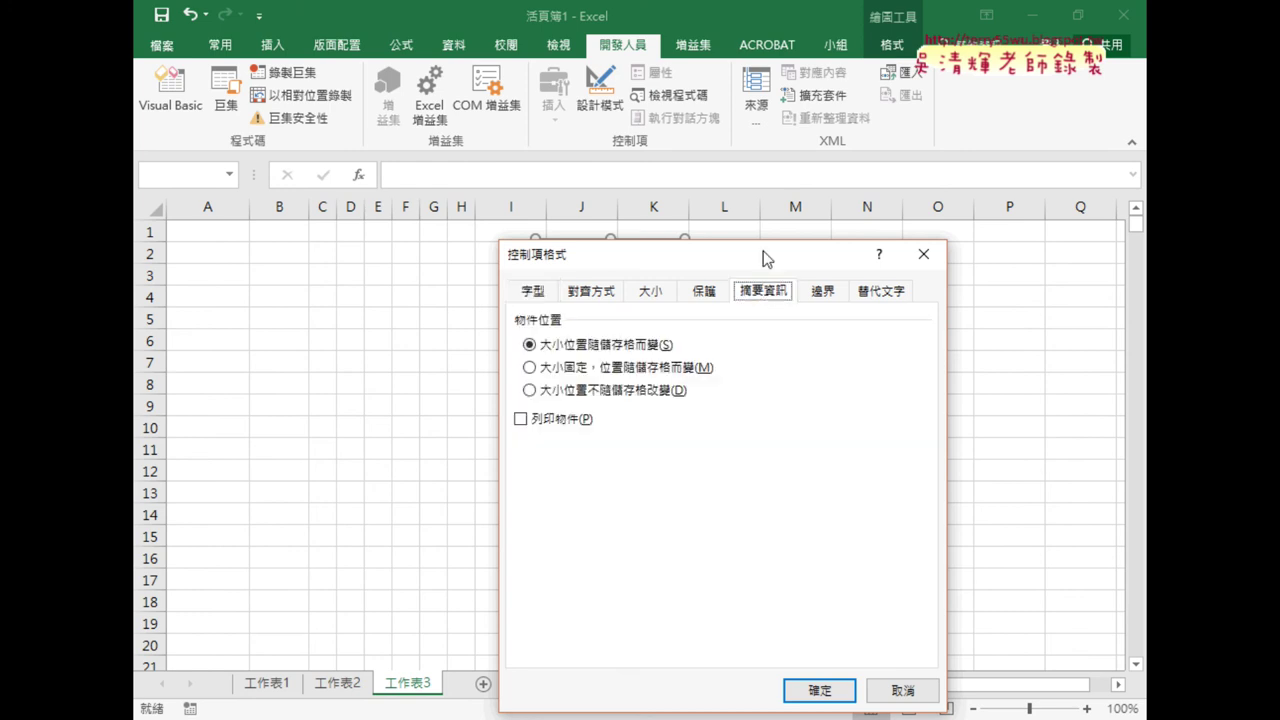
left_click_drag(763, 251, 958, 124)
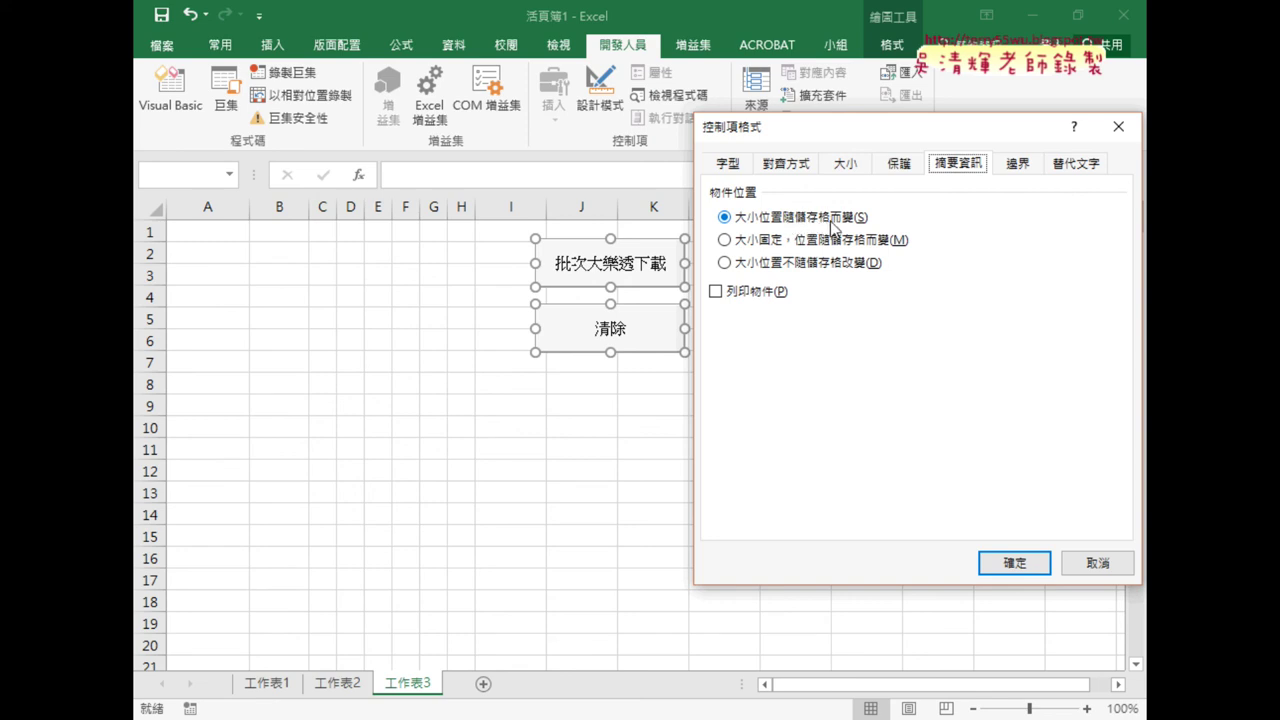
left_click(784, 264)
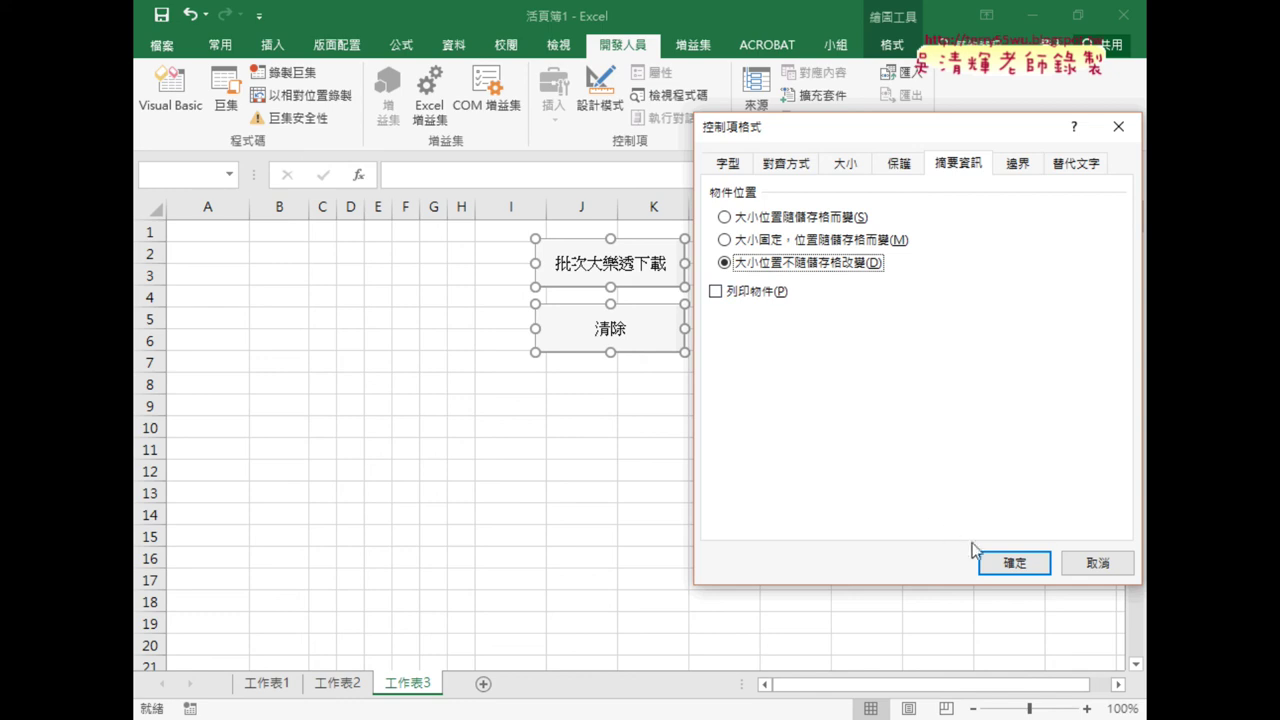
left_click(1016, 564)
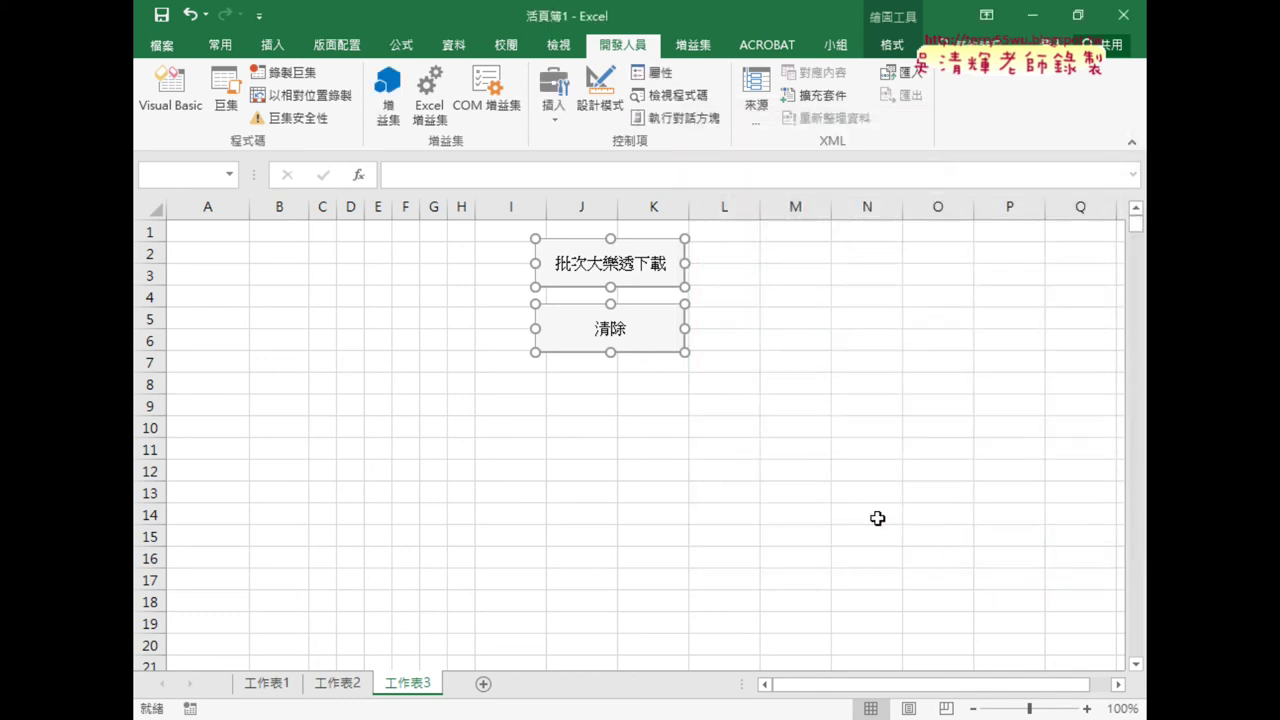
left_click(795, 492)
left_click(645, 265)
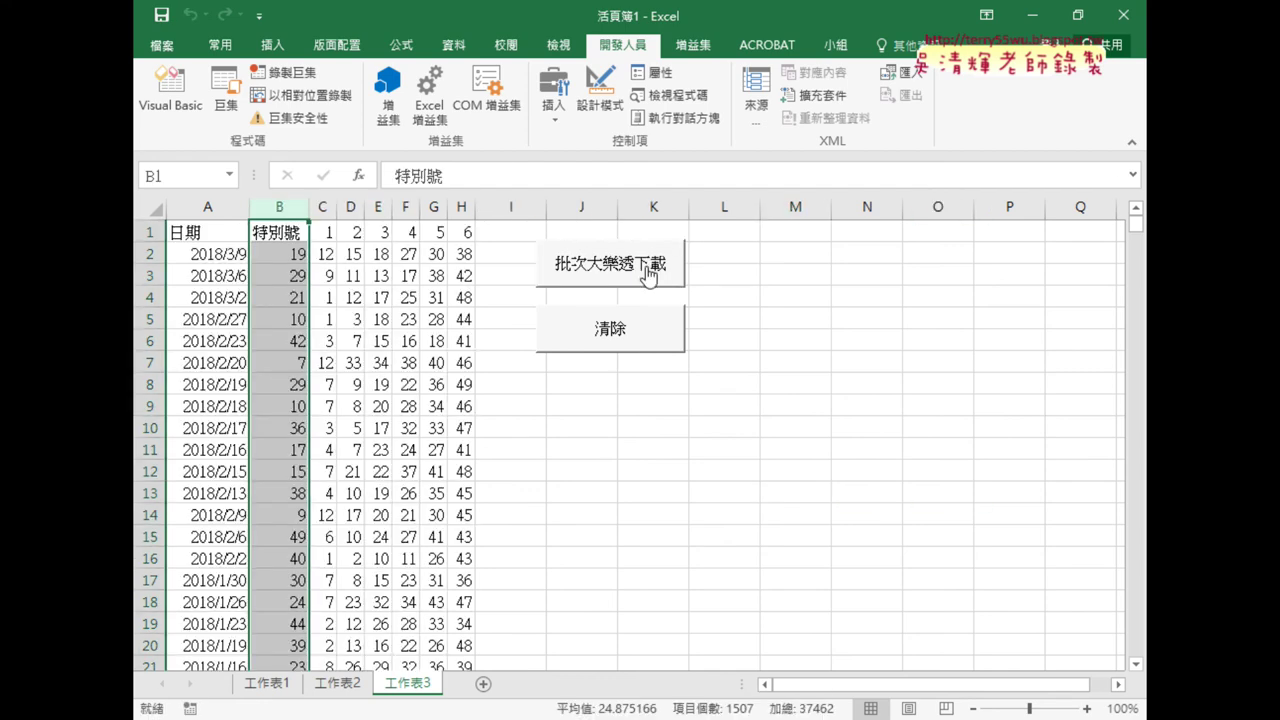
Test the clear and download buttons twice, then bring up the Google Docs VBA notes.
left_click(636, 328)
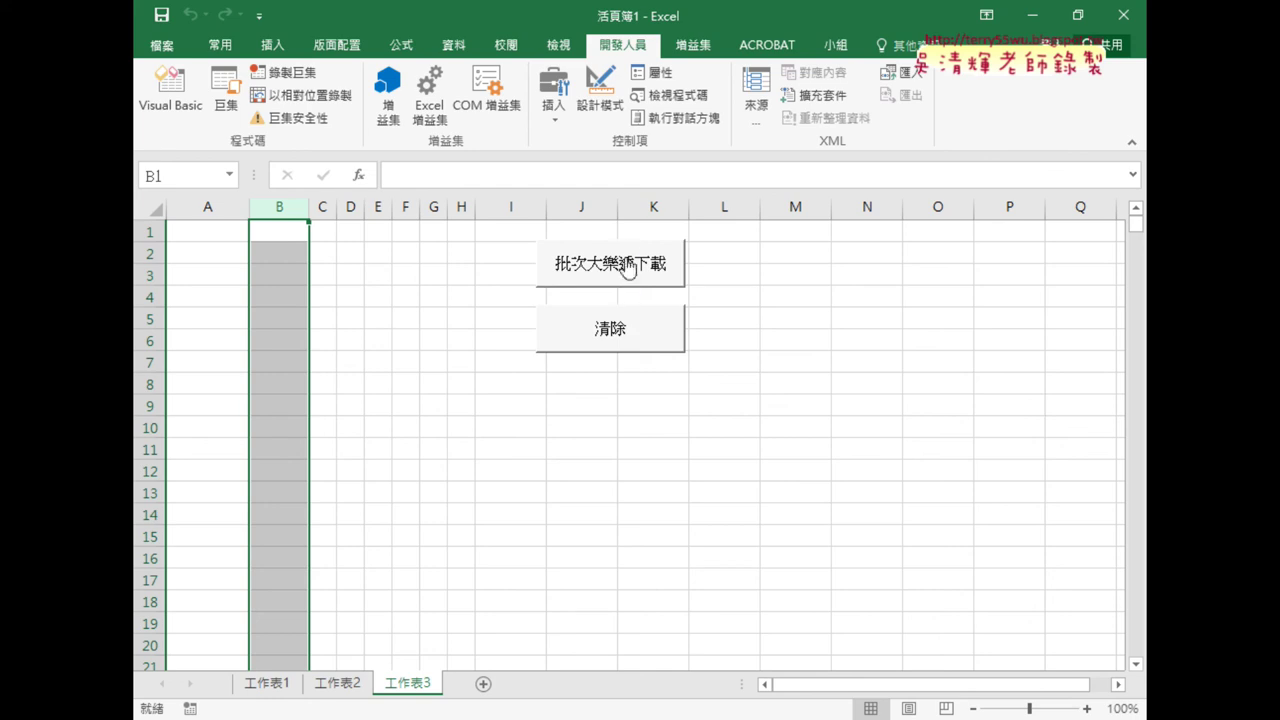
left_click(622, 265)
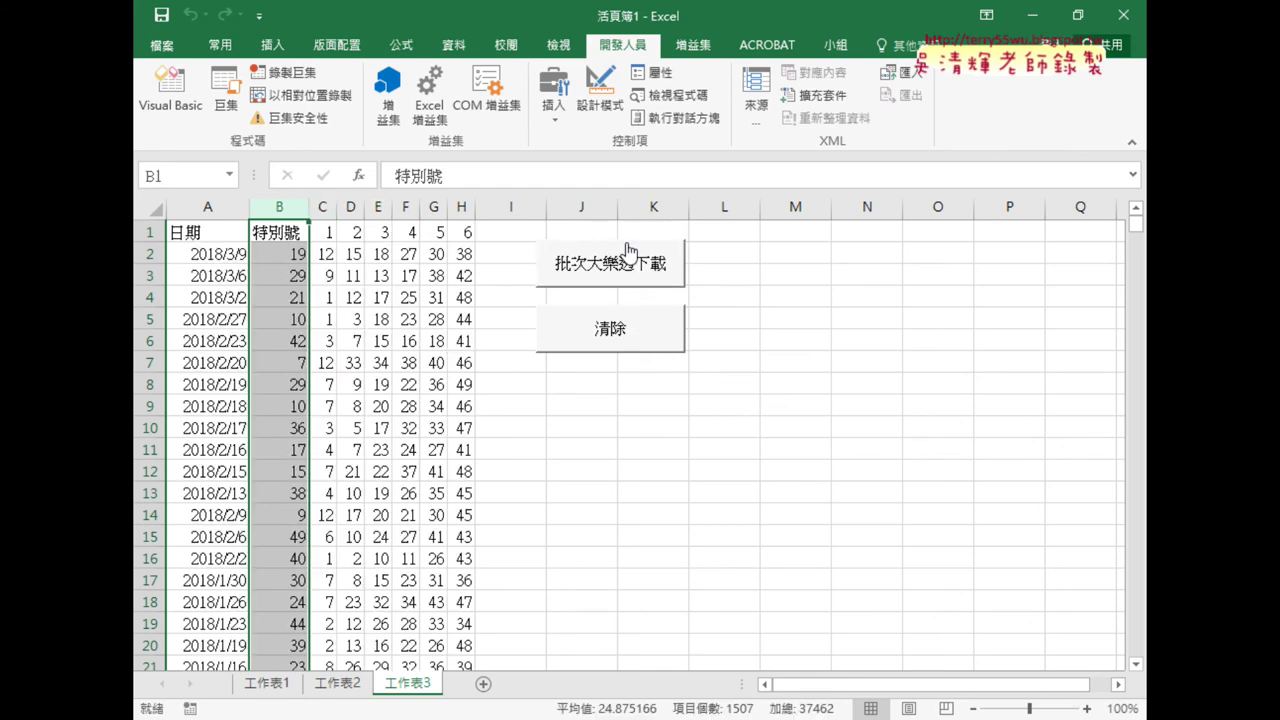
left_click(620, 346)
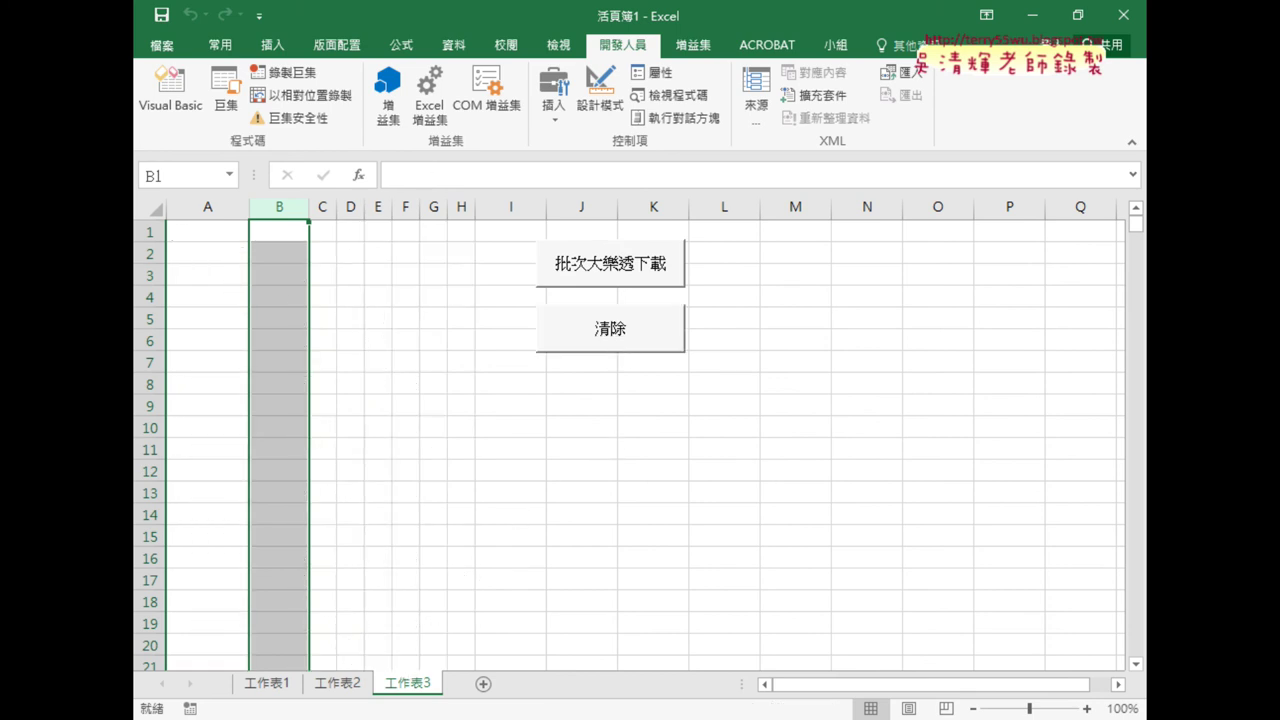
left_click(403, 676)
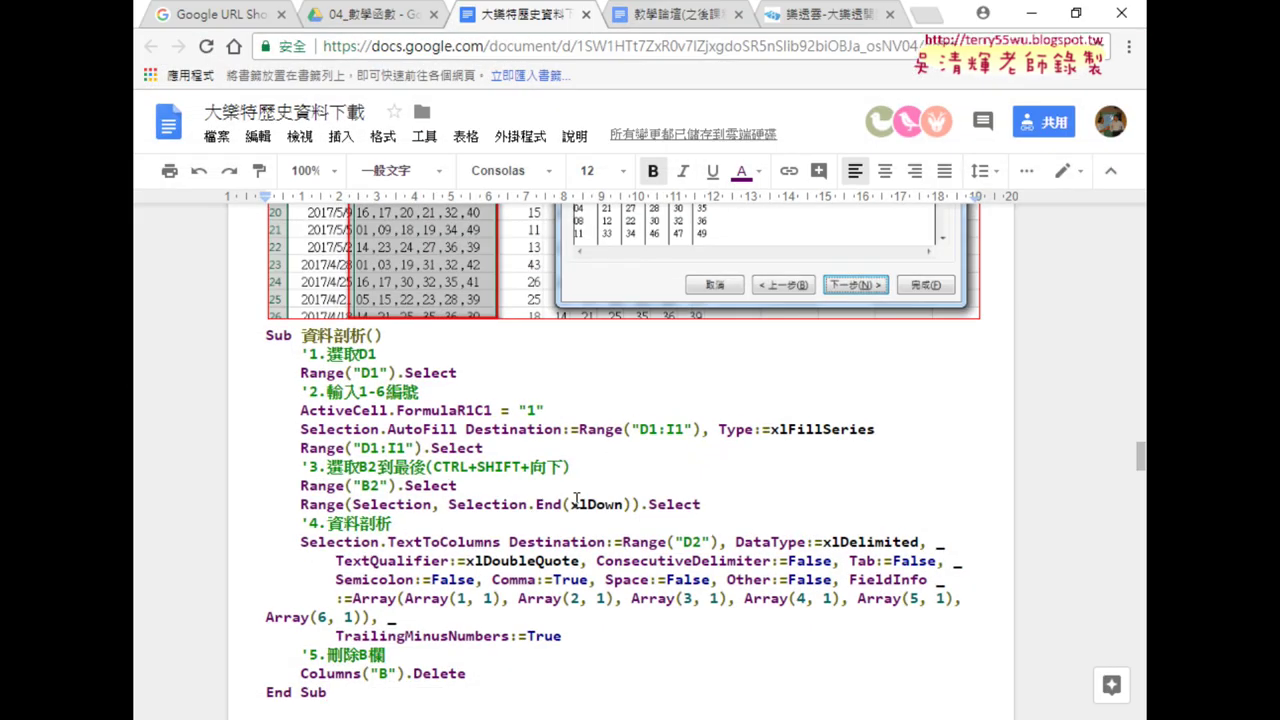
left_click_drag(266, 335, 382, 335)
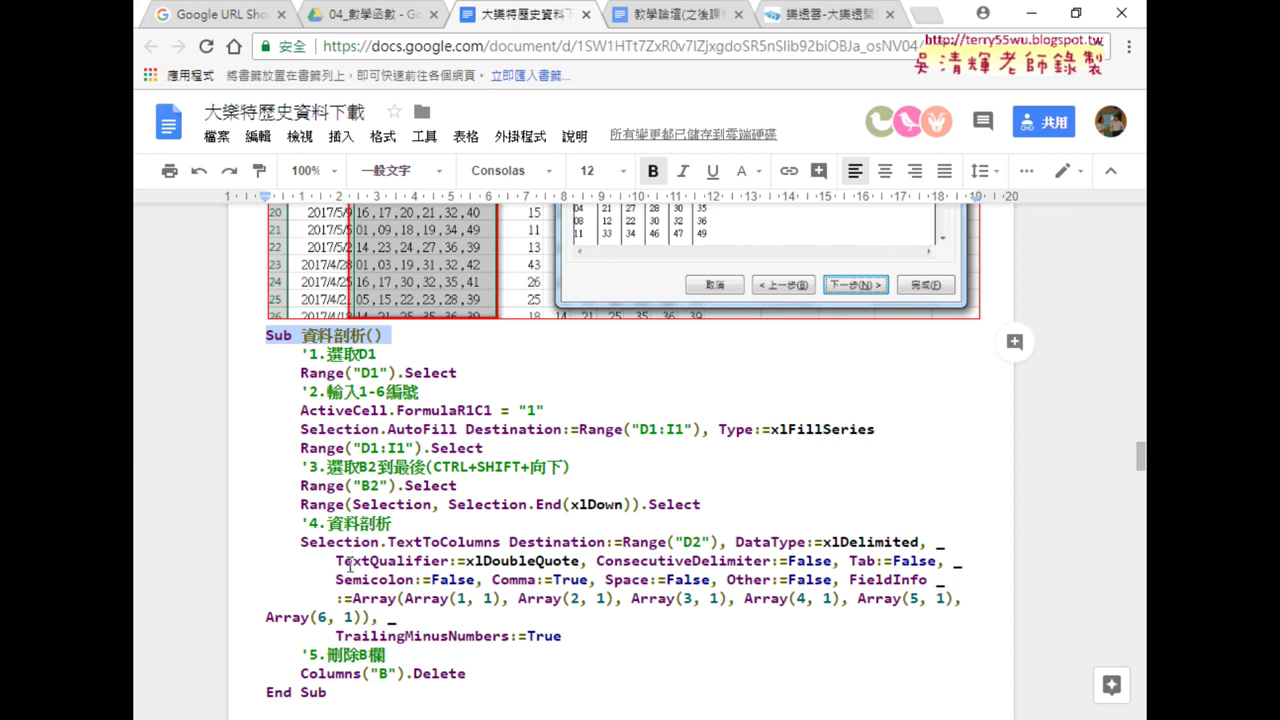
scroll(371, 535, "up", 10)
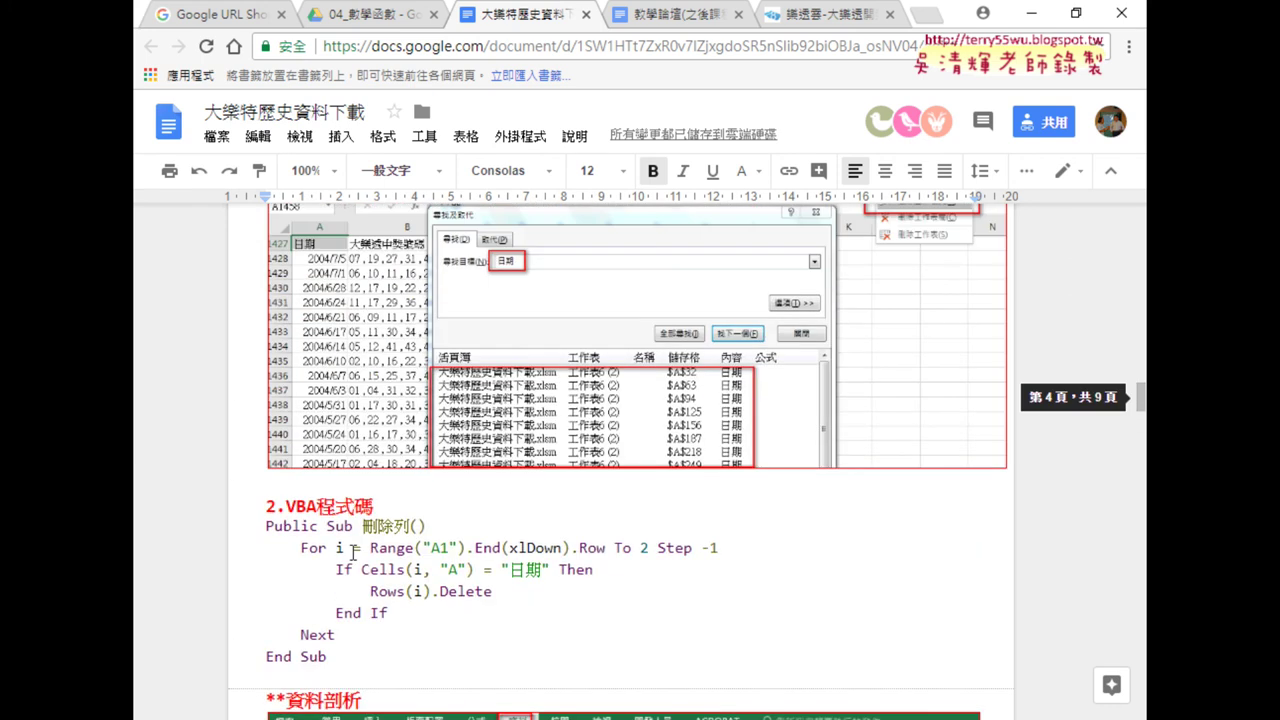
left_click(337, 526)
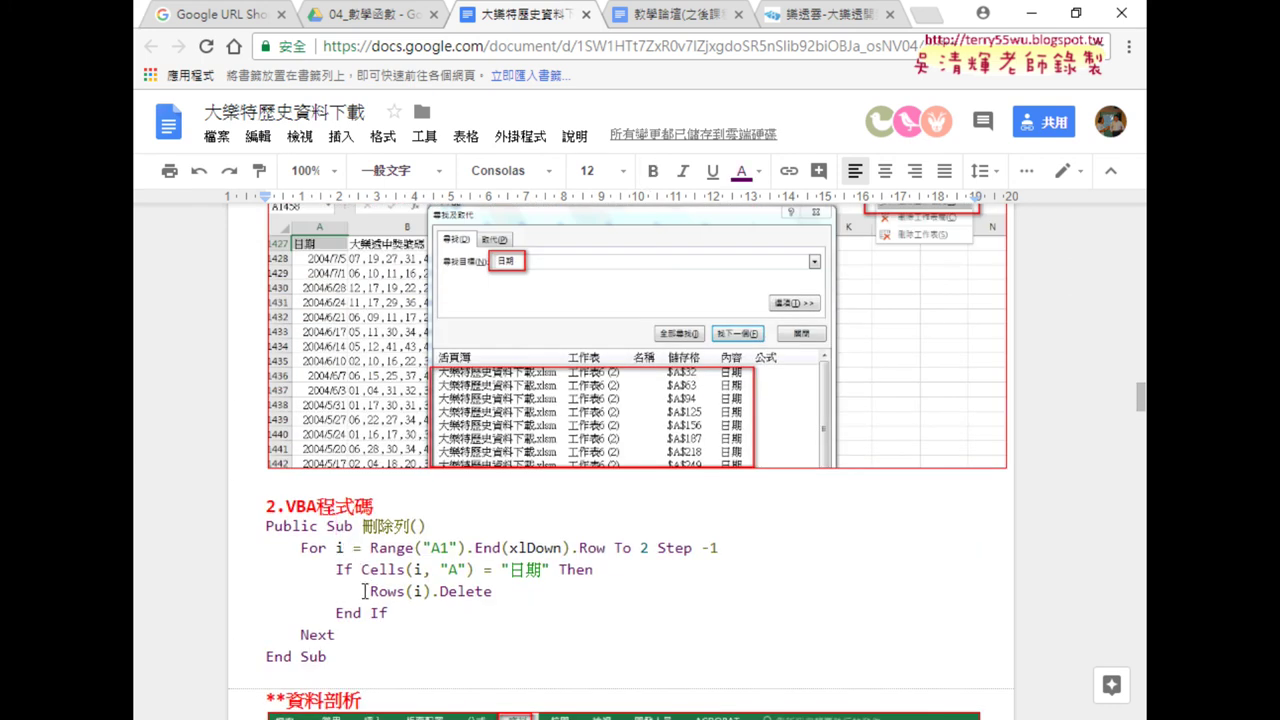
scroll(393, 545, "up", 2)
scroll(395, 545, "up", 3)
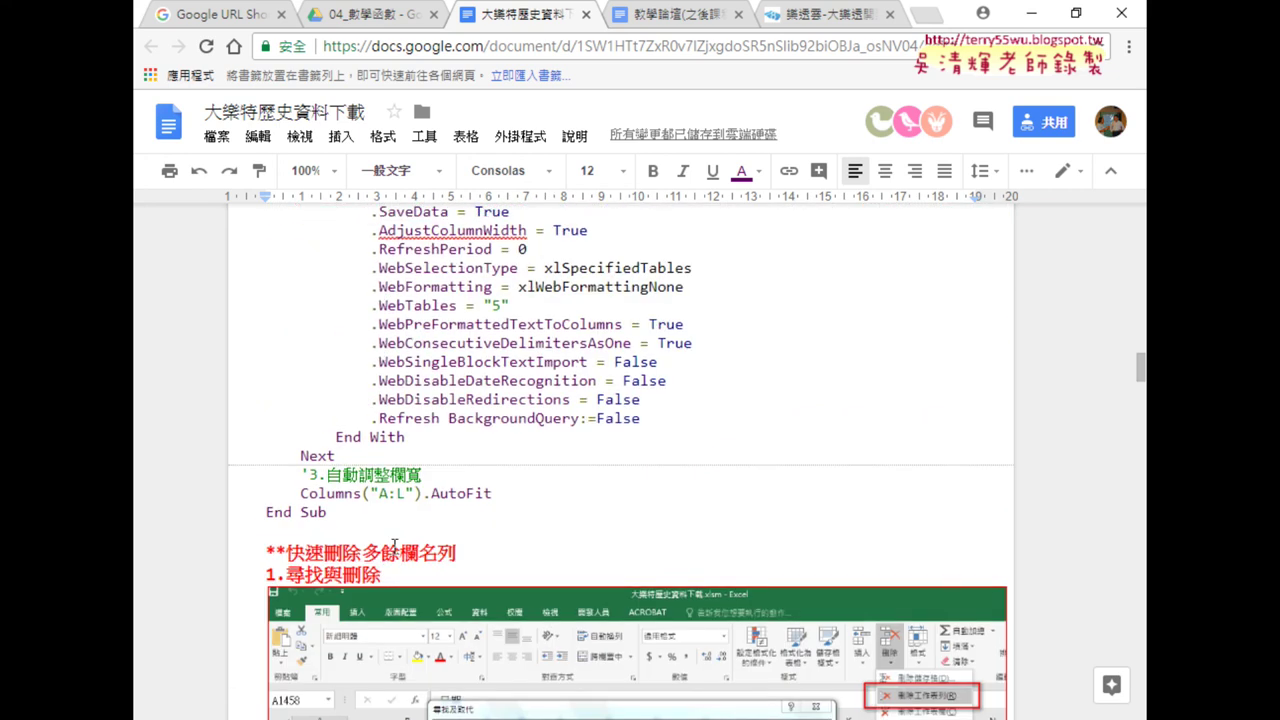
scroll(394, 545, "up", 1)
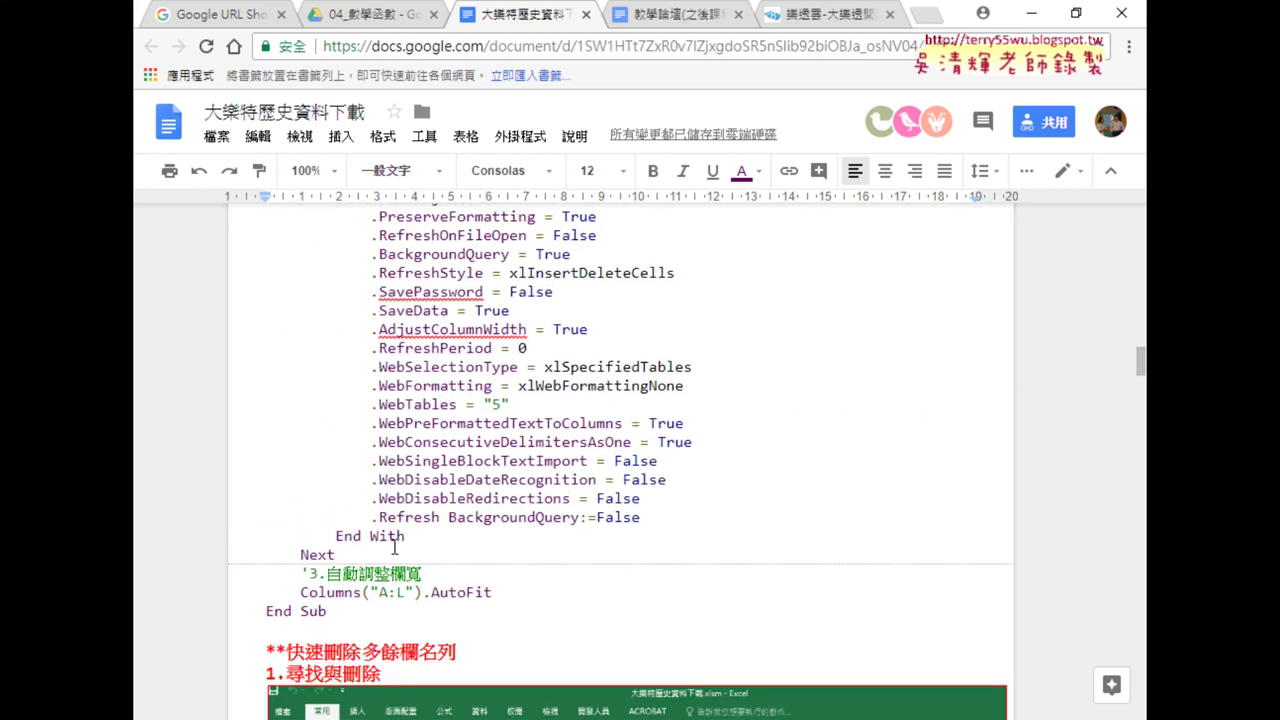
left_click_drag(514, 595, 252, 573)
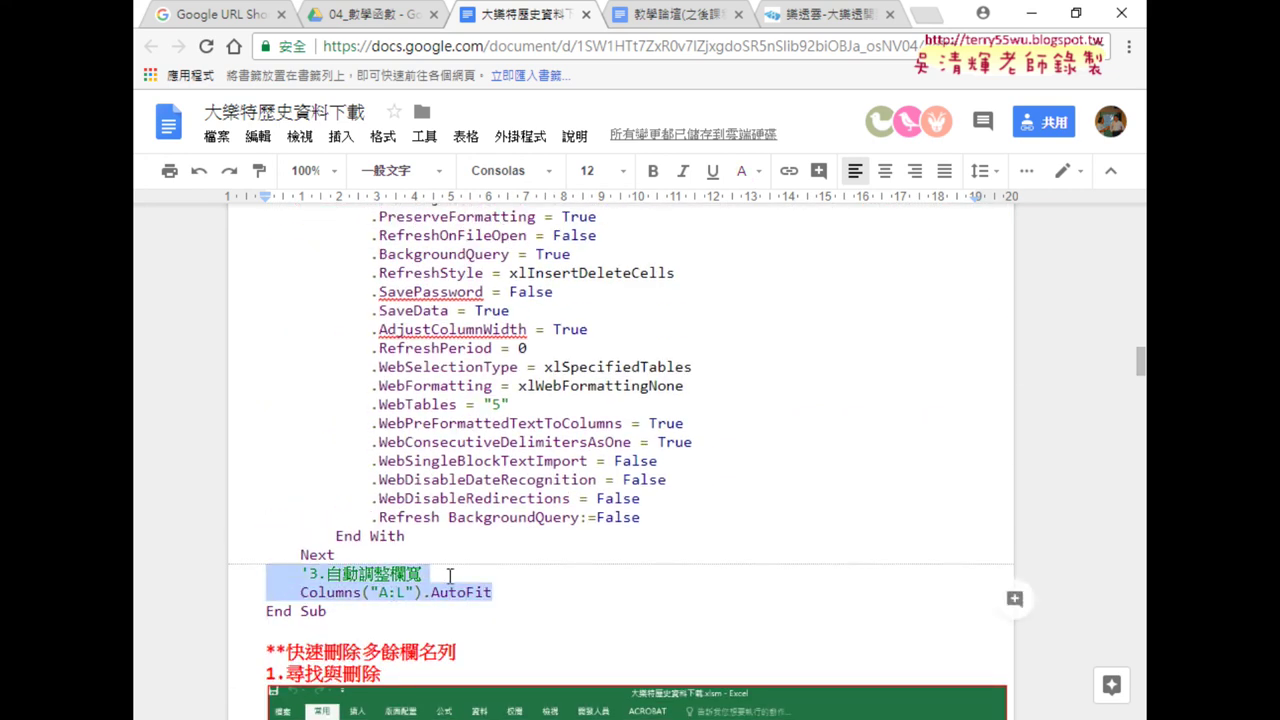